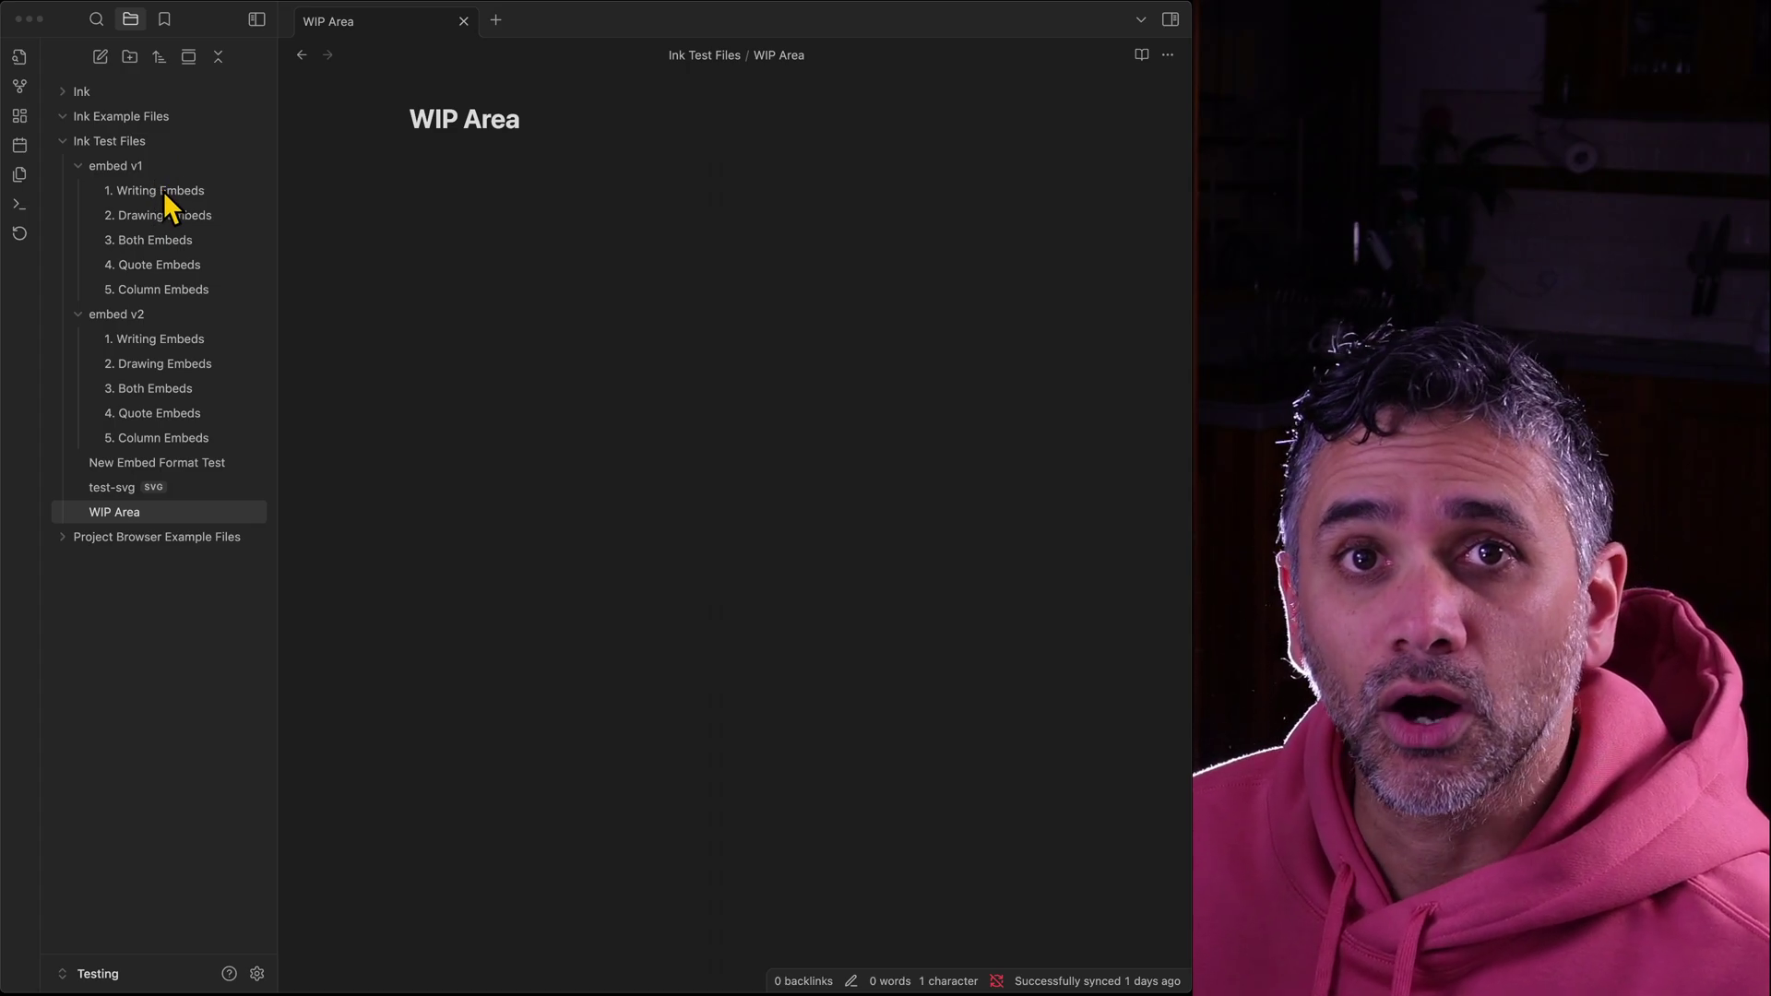
- Open embed v1's 1. Writing Embeds note and inspect the handwriting embed's raw code block
click(163, 190)
click(163, 190)
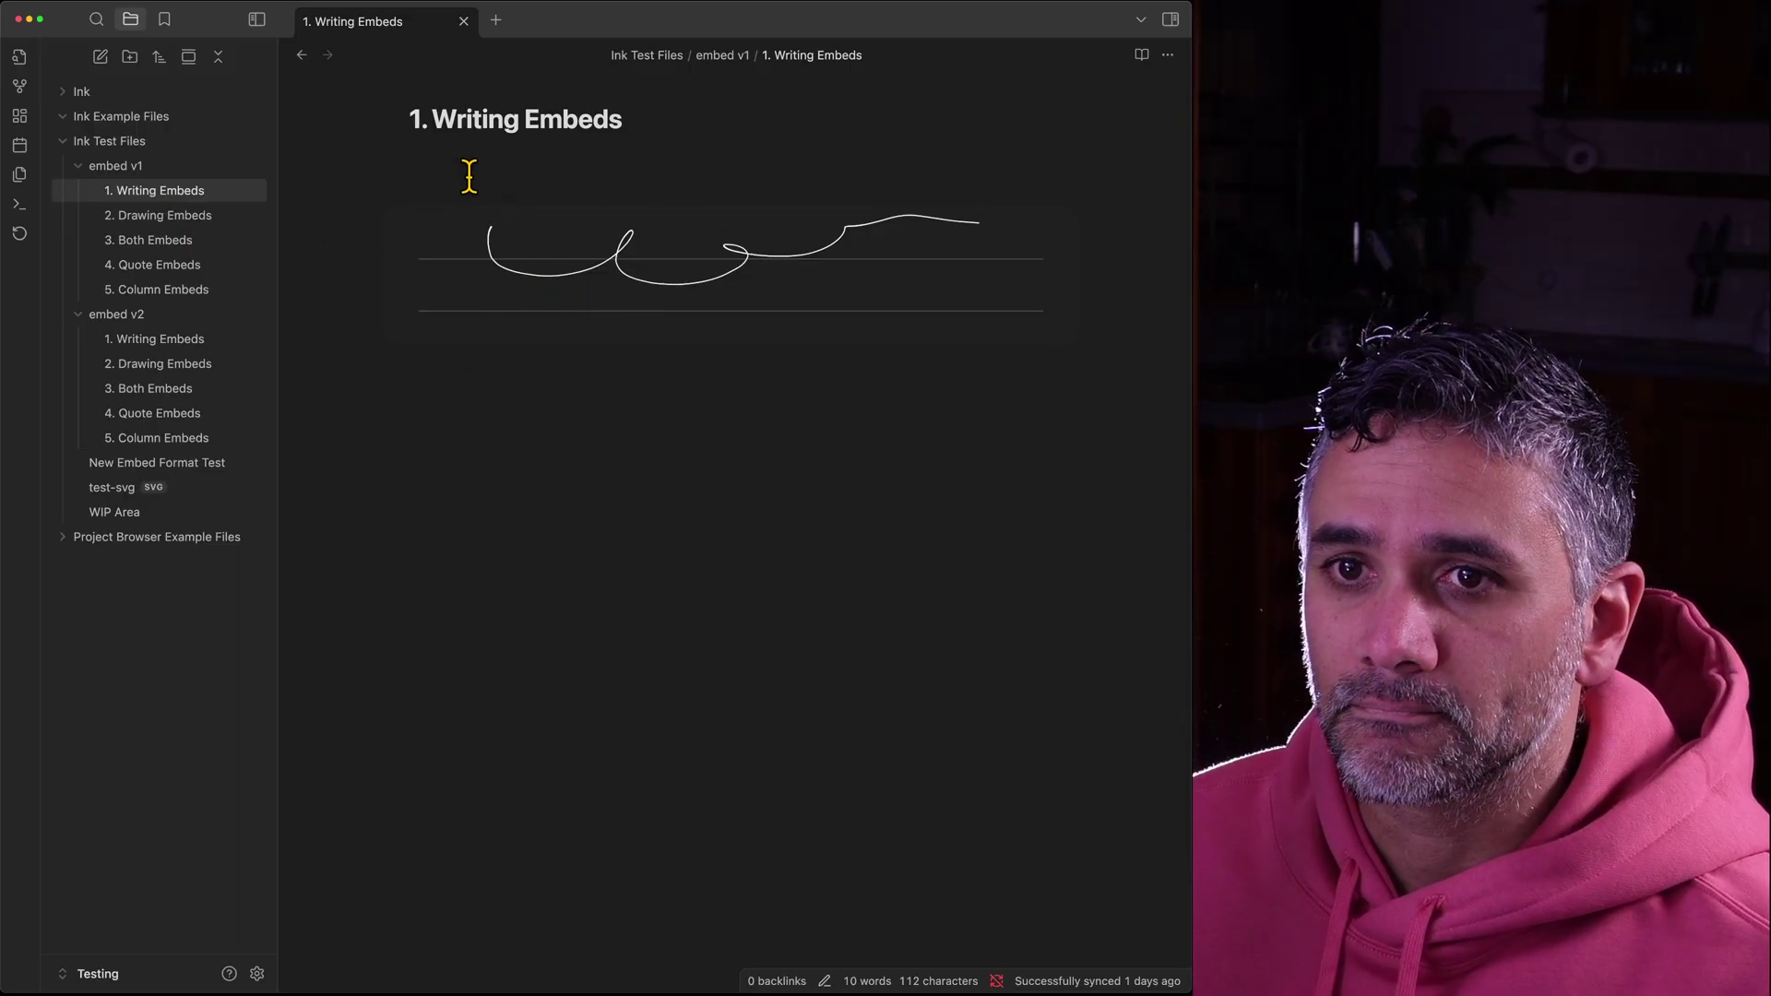
key(Up)
key(Down)
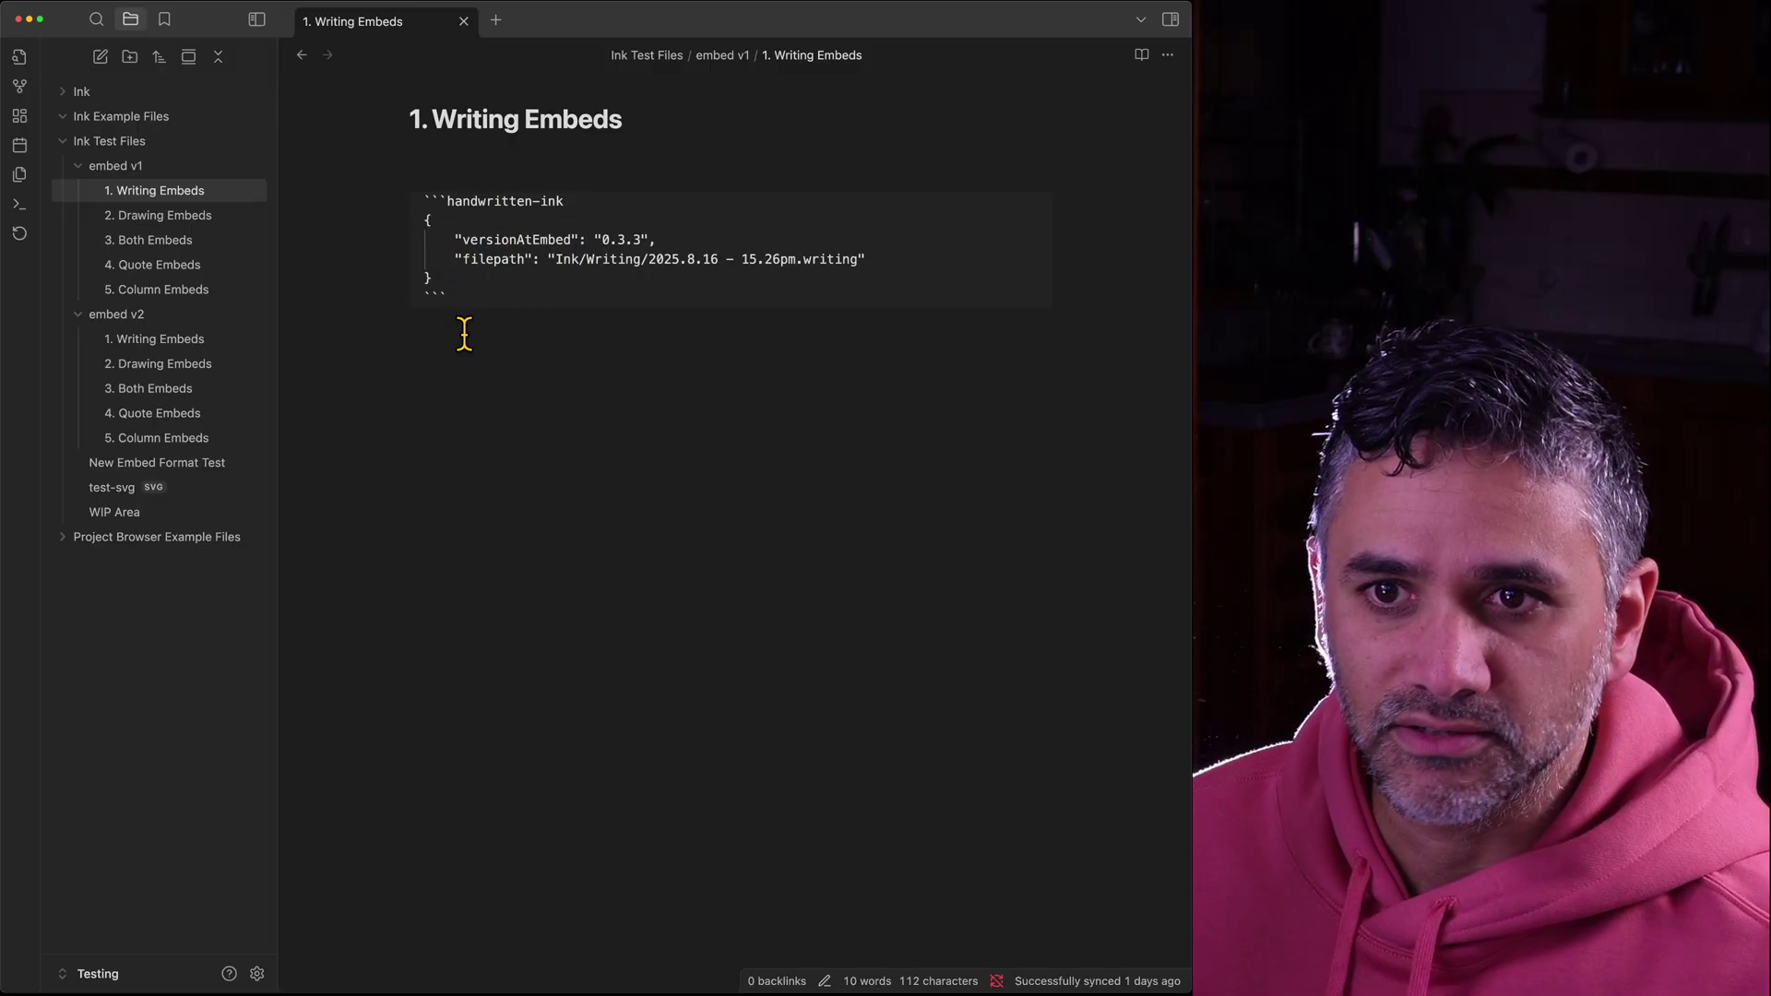
key(Down)
key(Down)
key(Down)
key(Down)
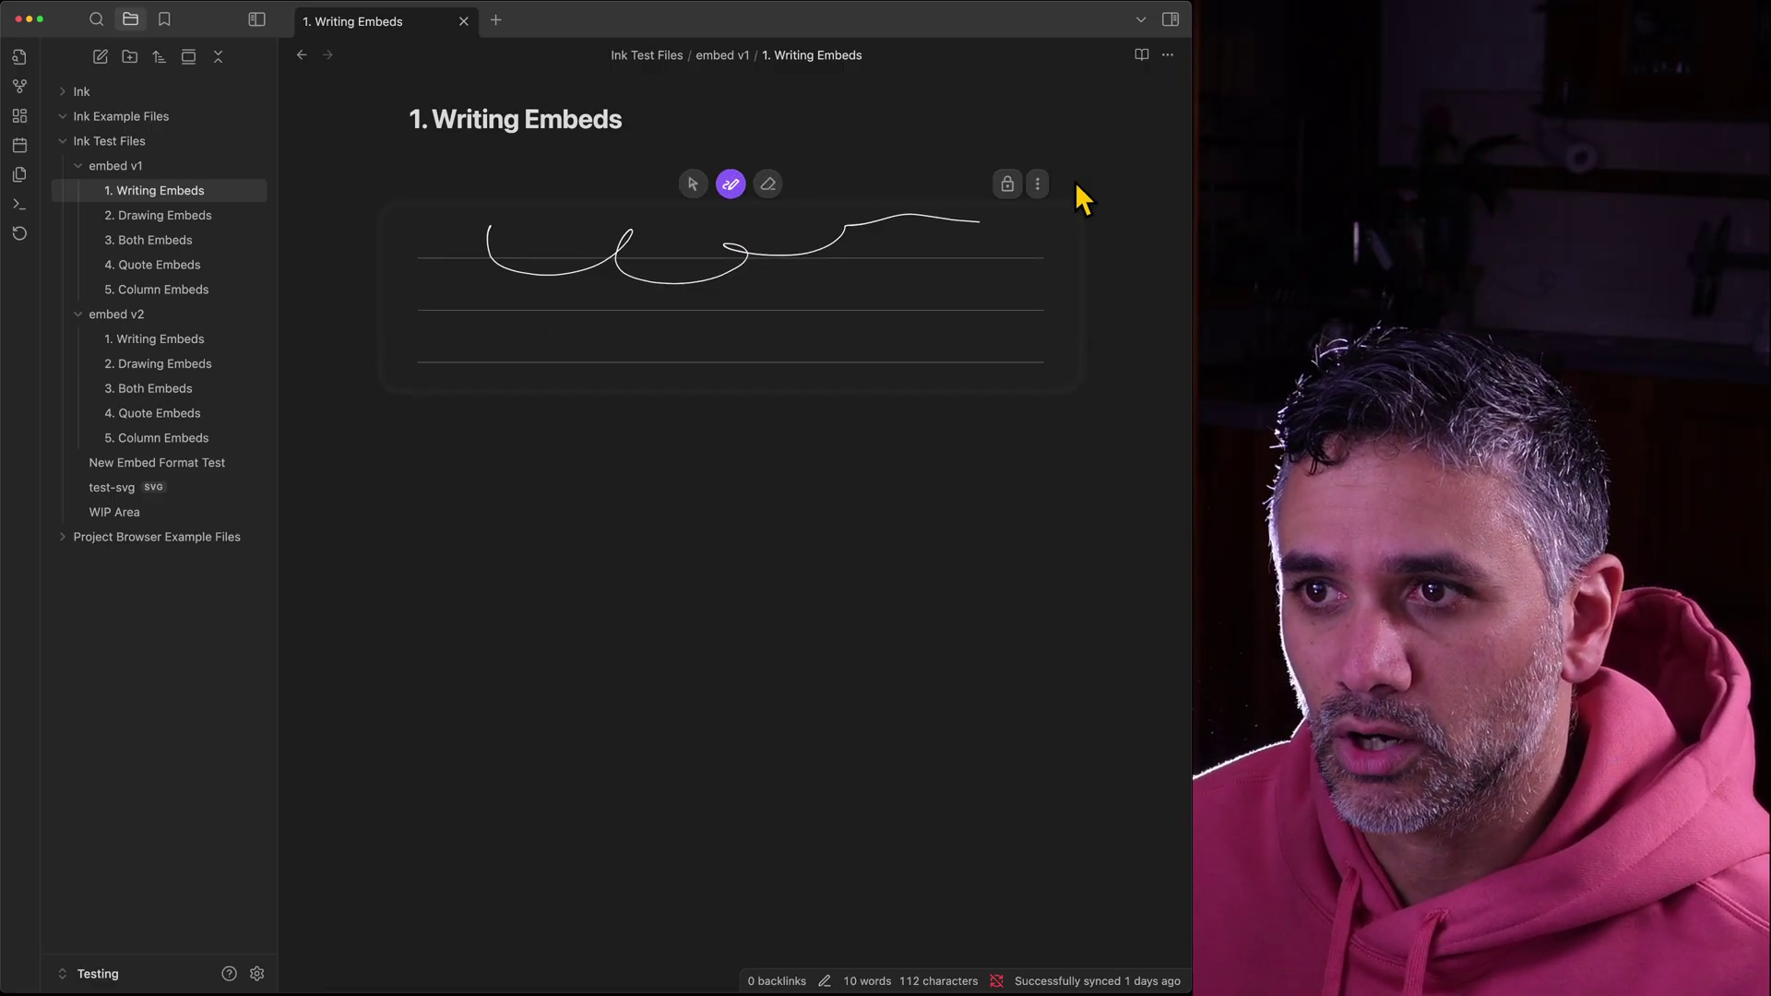
- Browse 2. Drawing Embeds and 3. Both Embeds, ending on 4. Quote Embeds
click(197, 215)
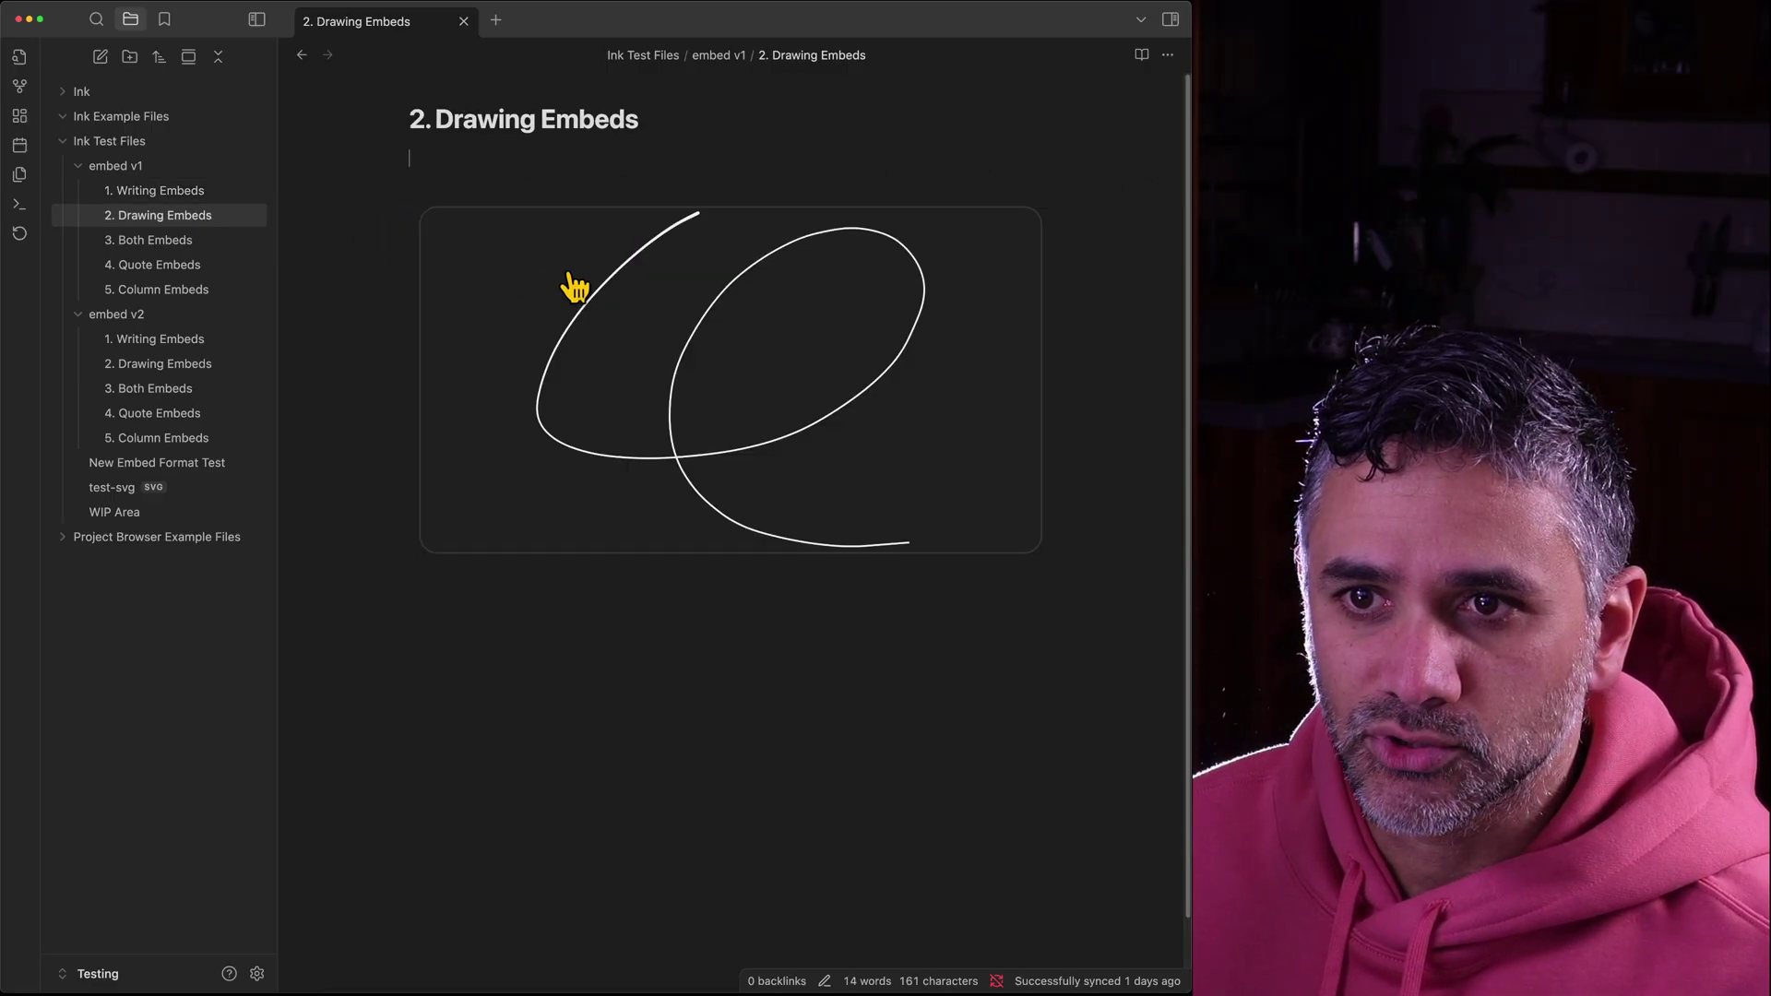
click(167, 242)
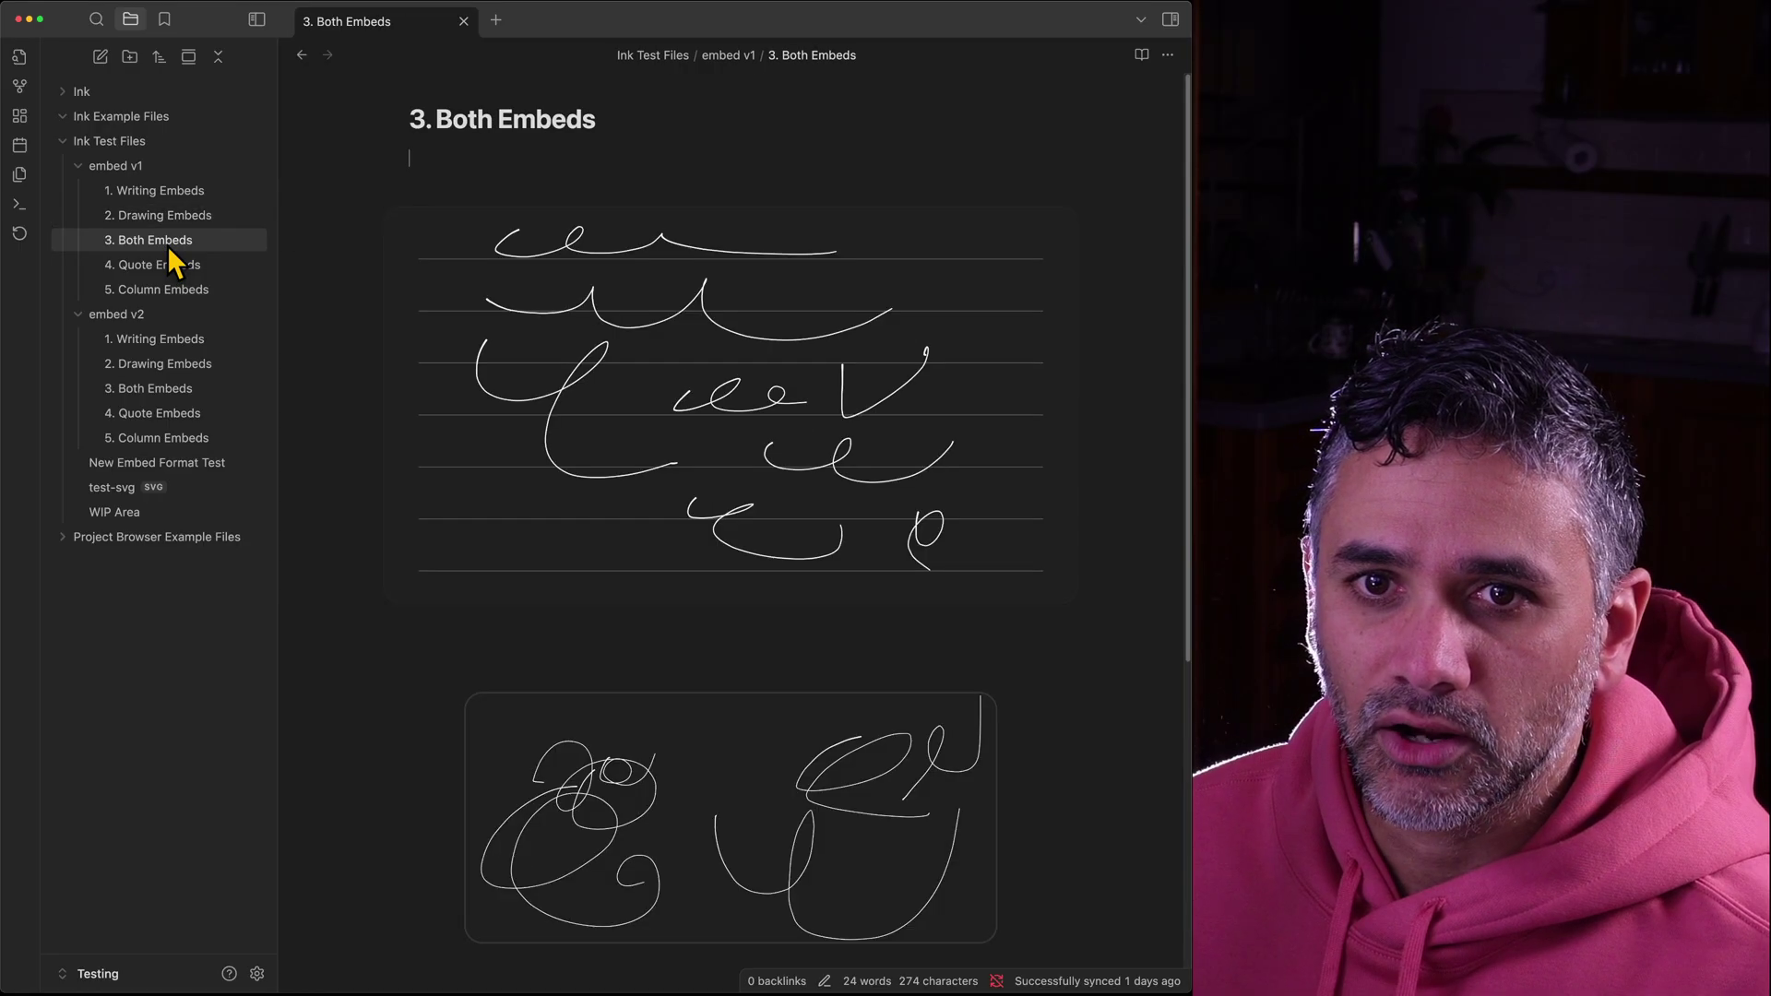
click(151, 271)
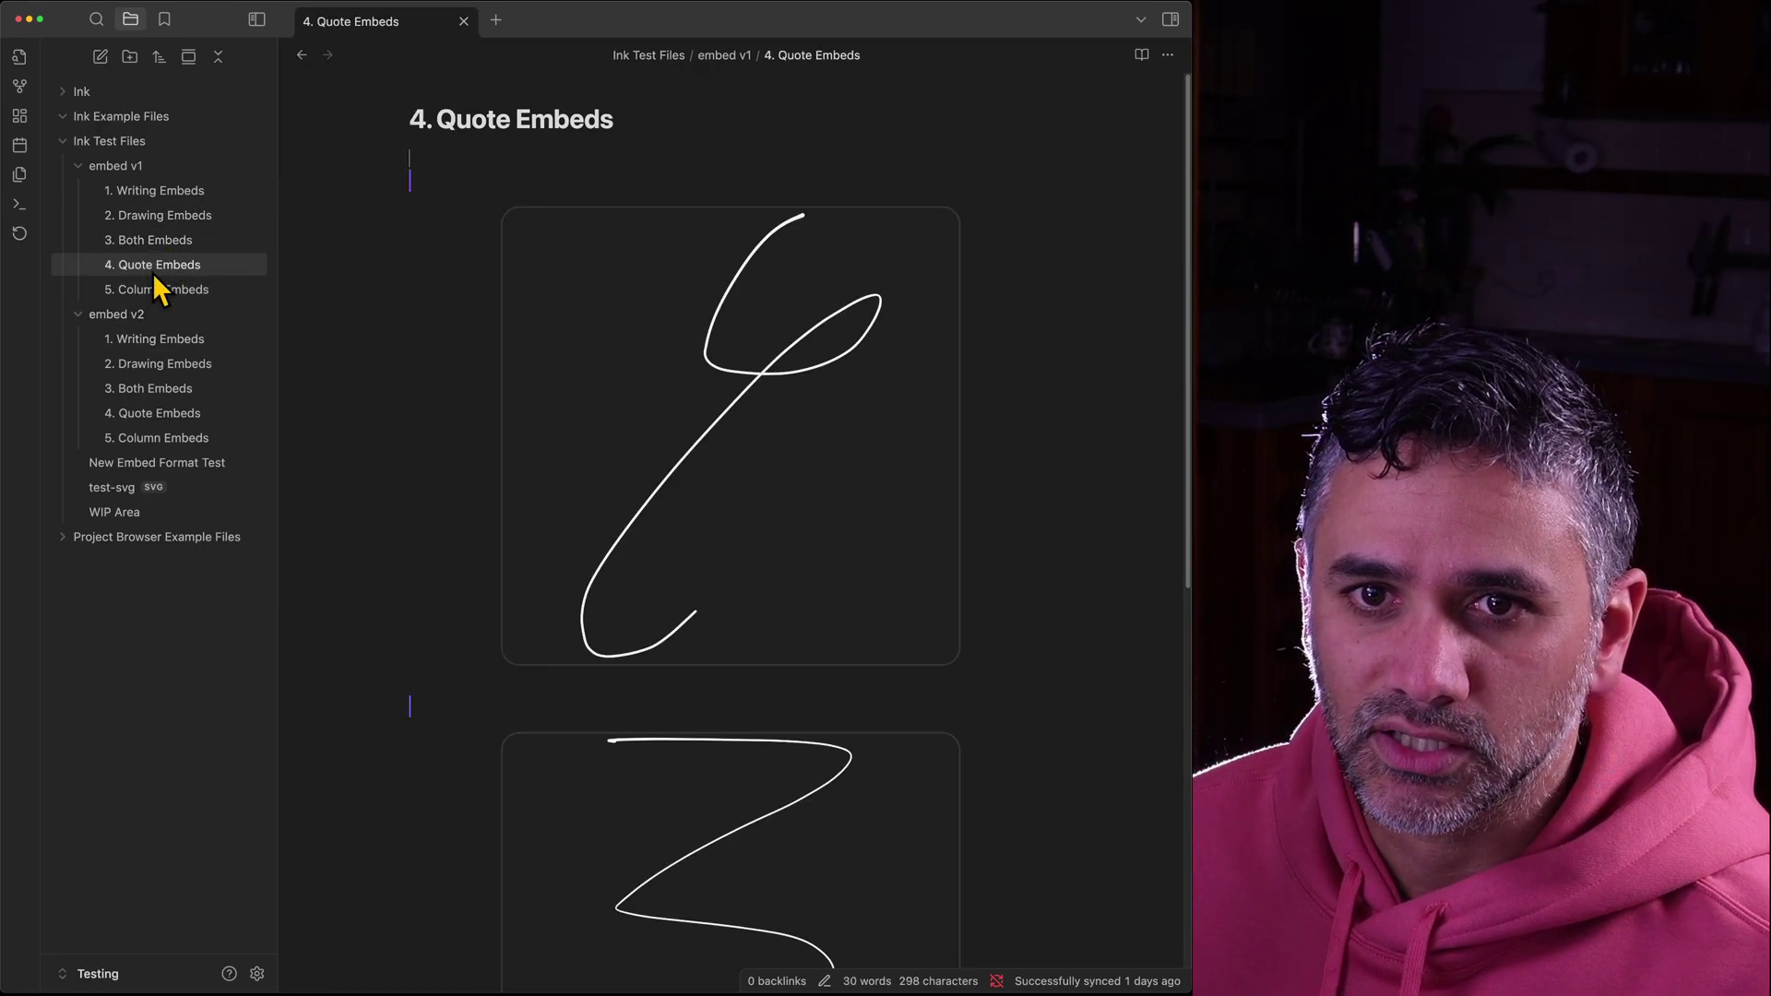
click(423, 185)
text(>)
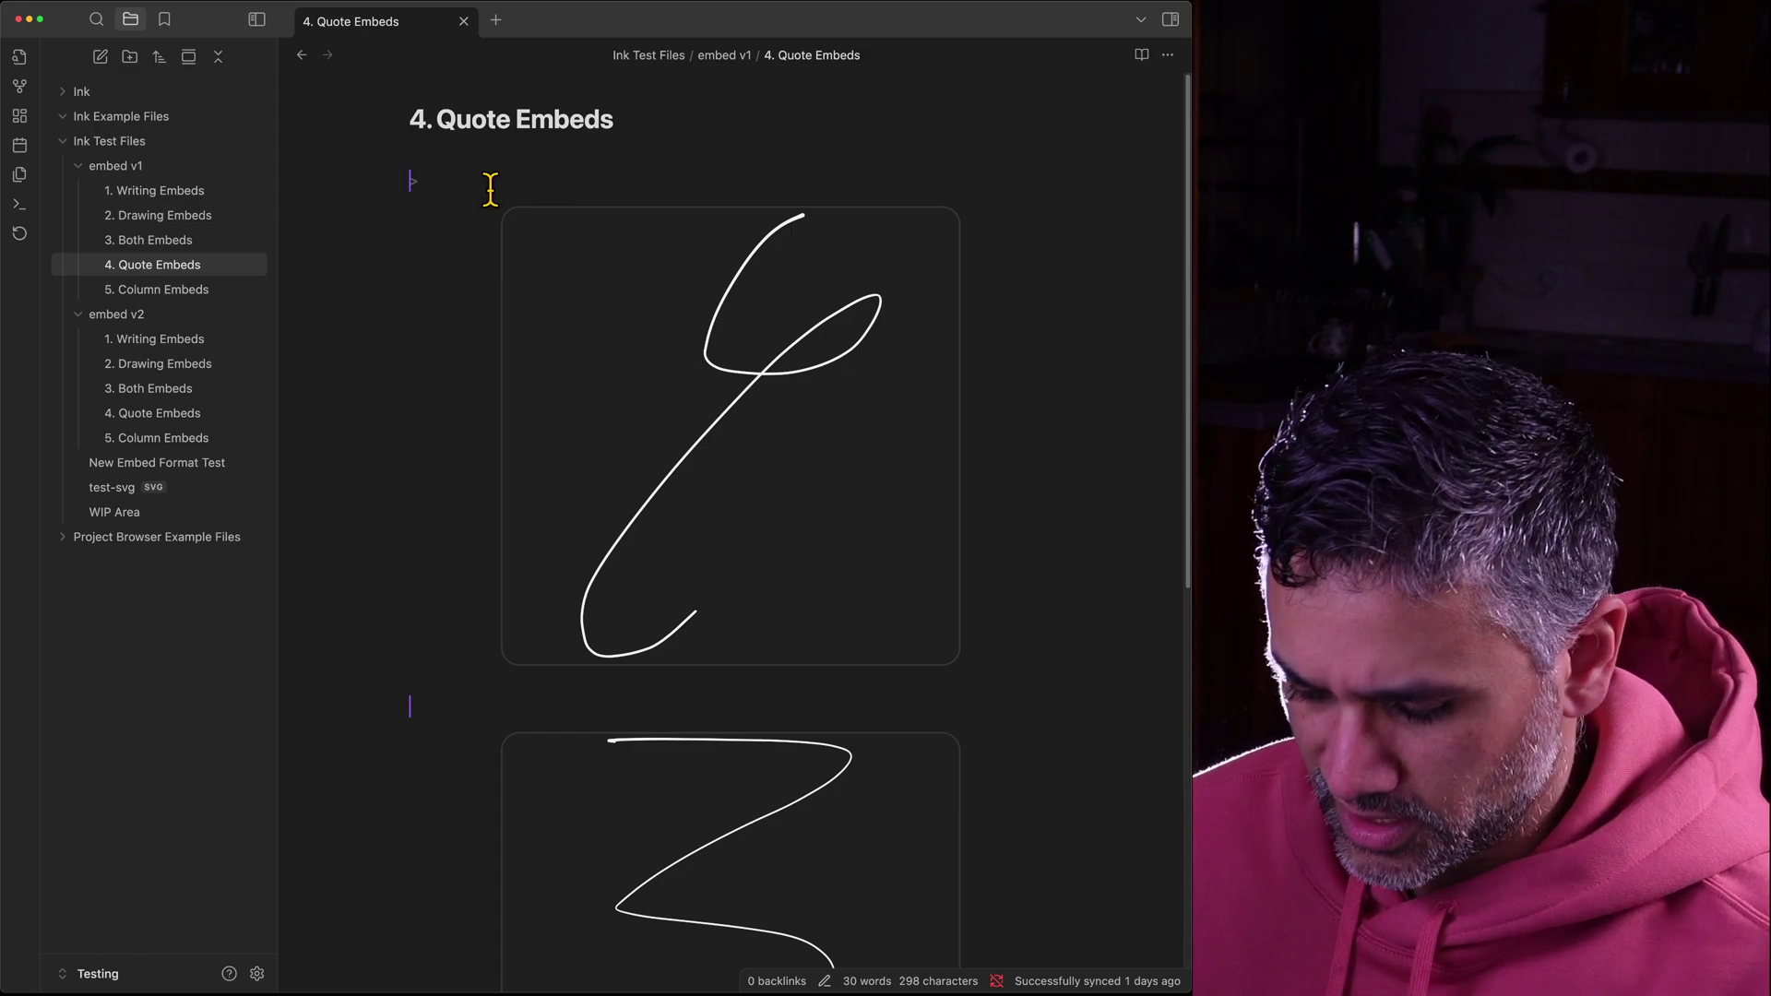
key(Down)
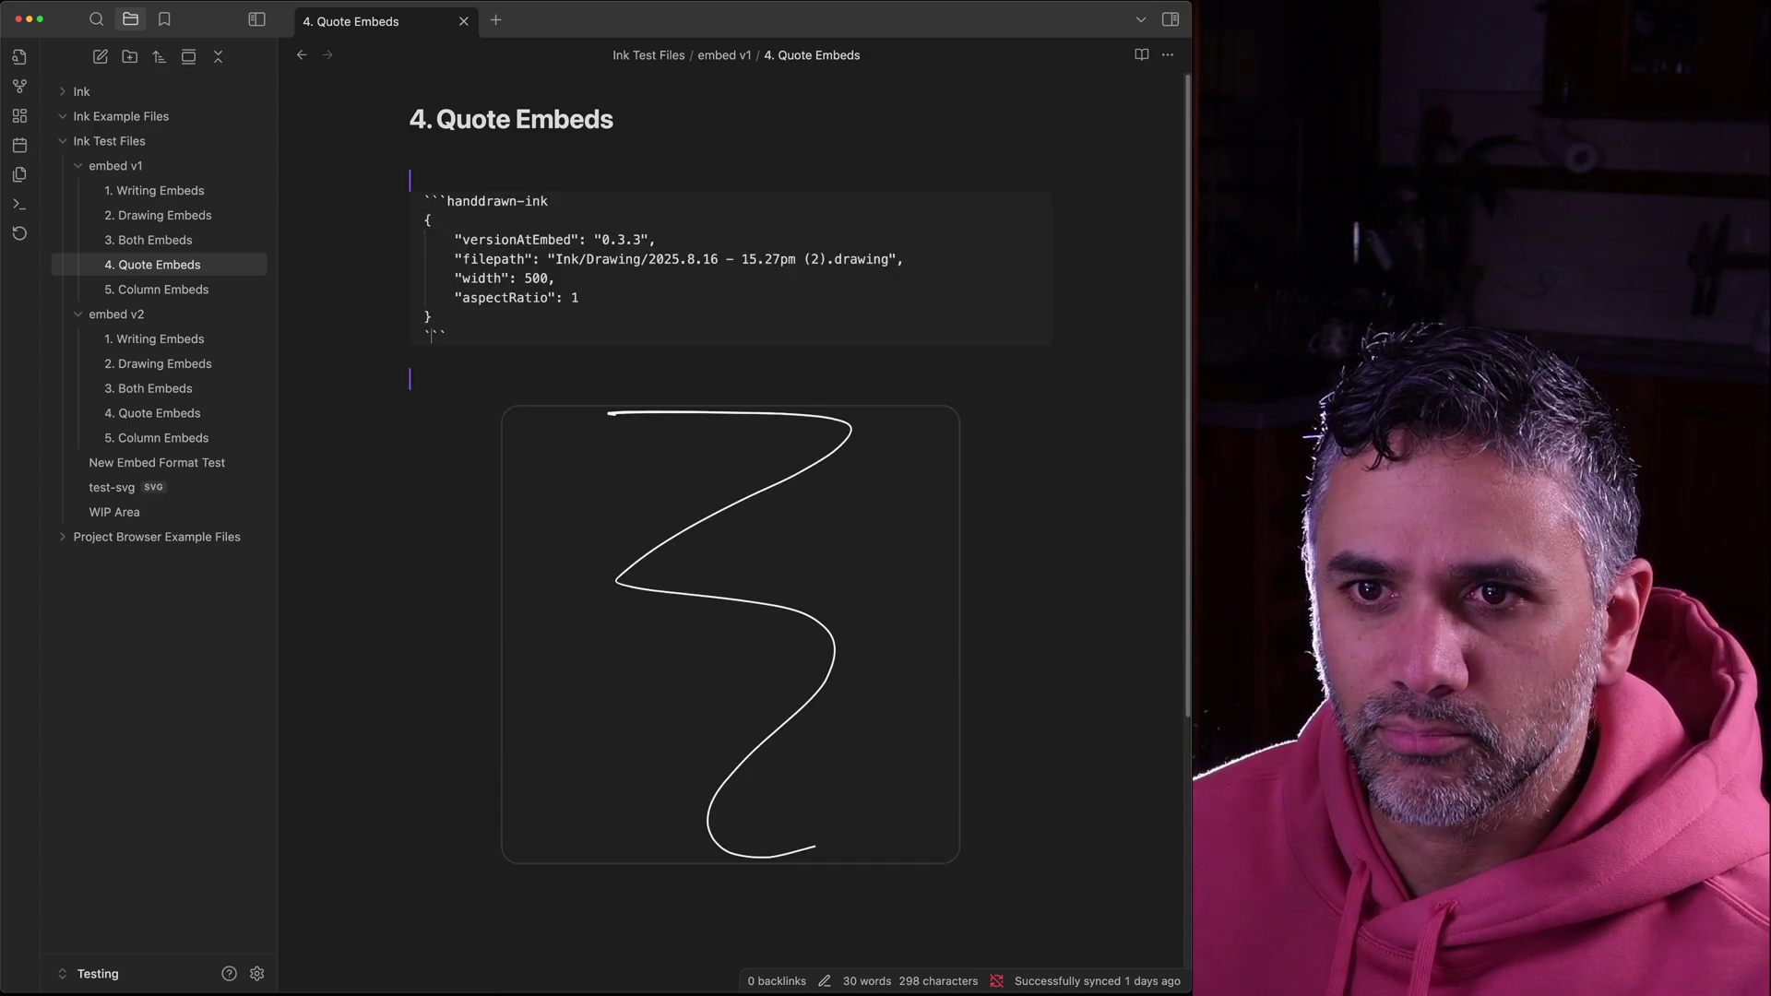
key(Down)
key(Up)
key(Up)
key(Up)
key(Up)
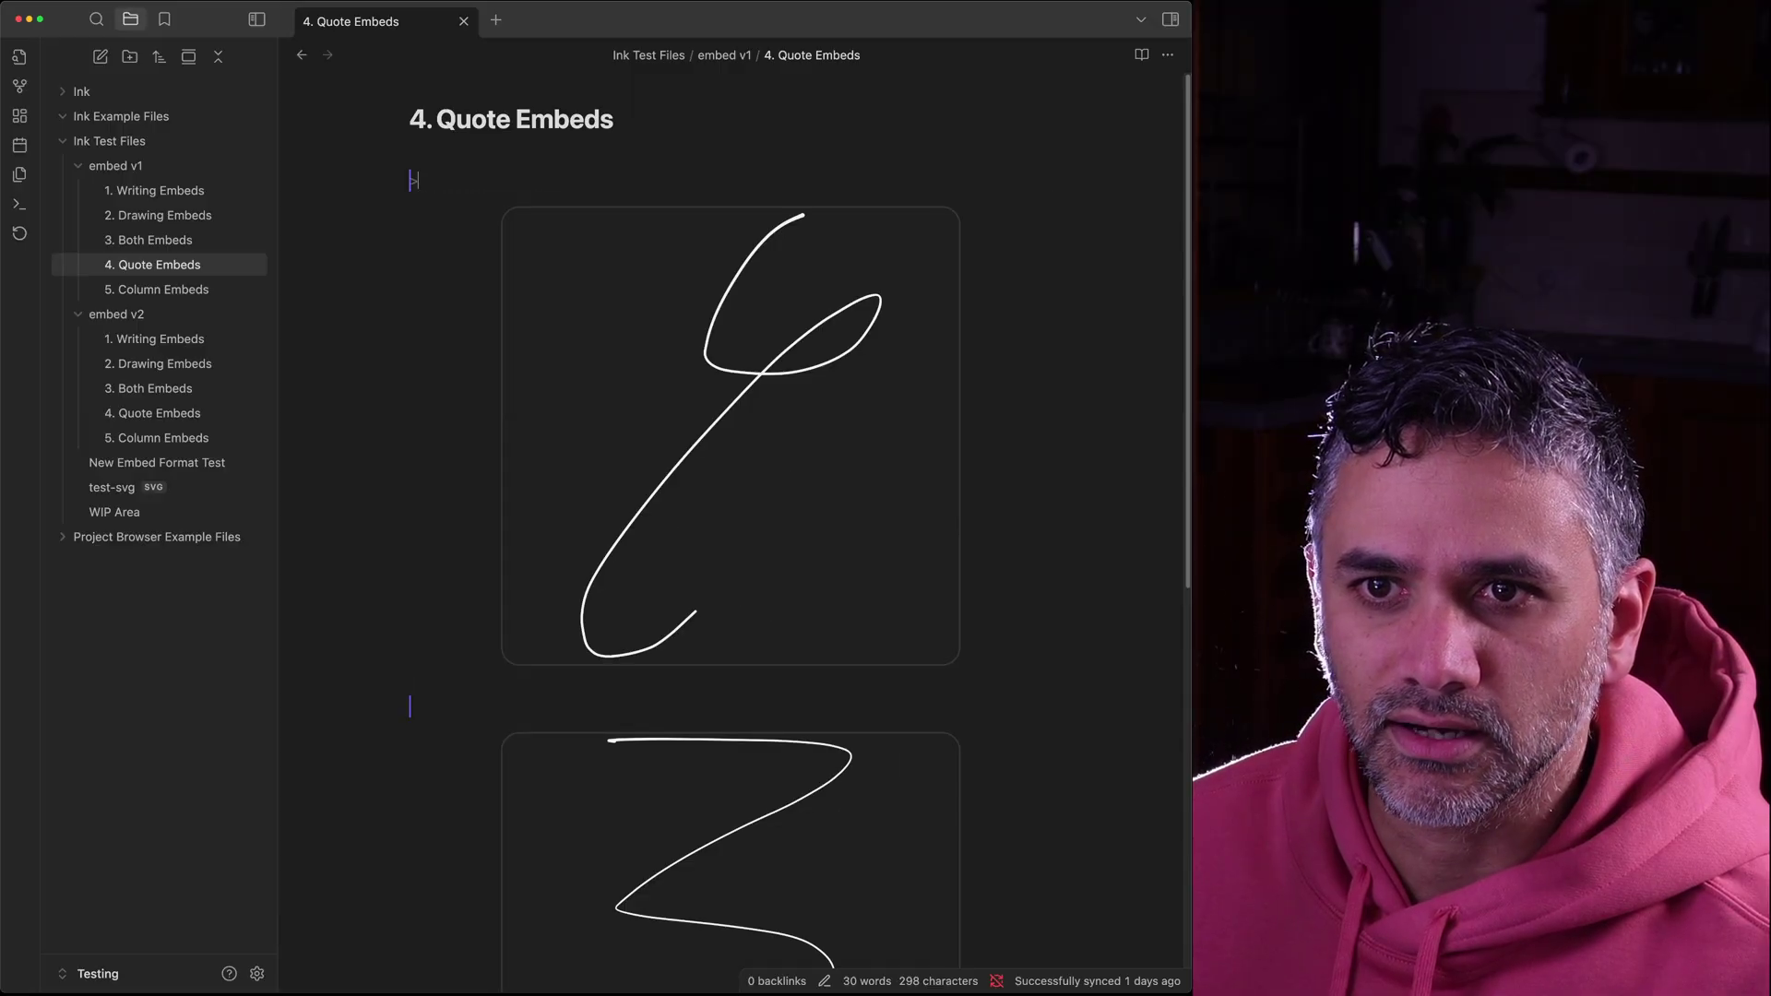
key(Down)
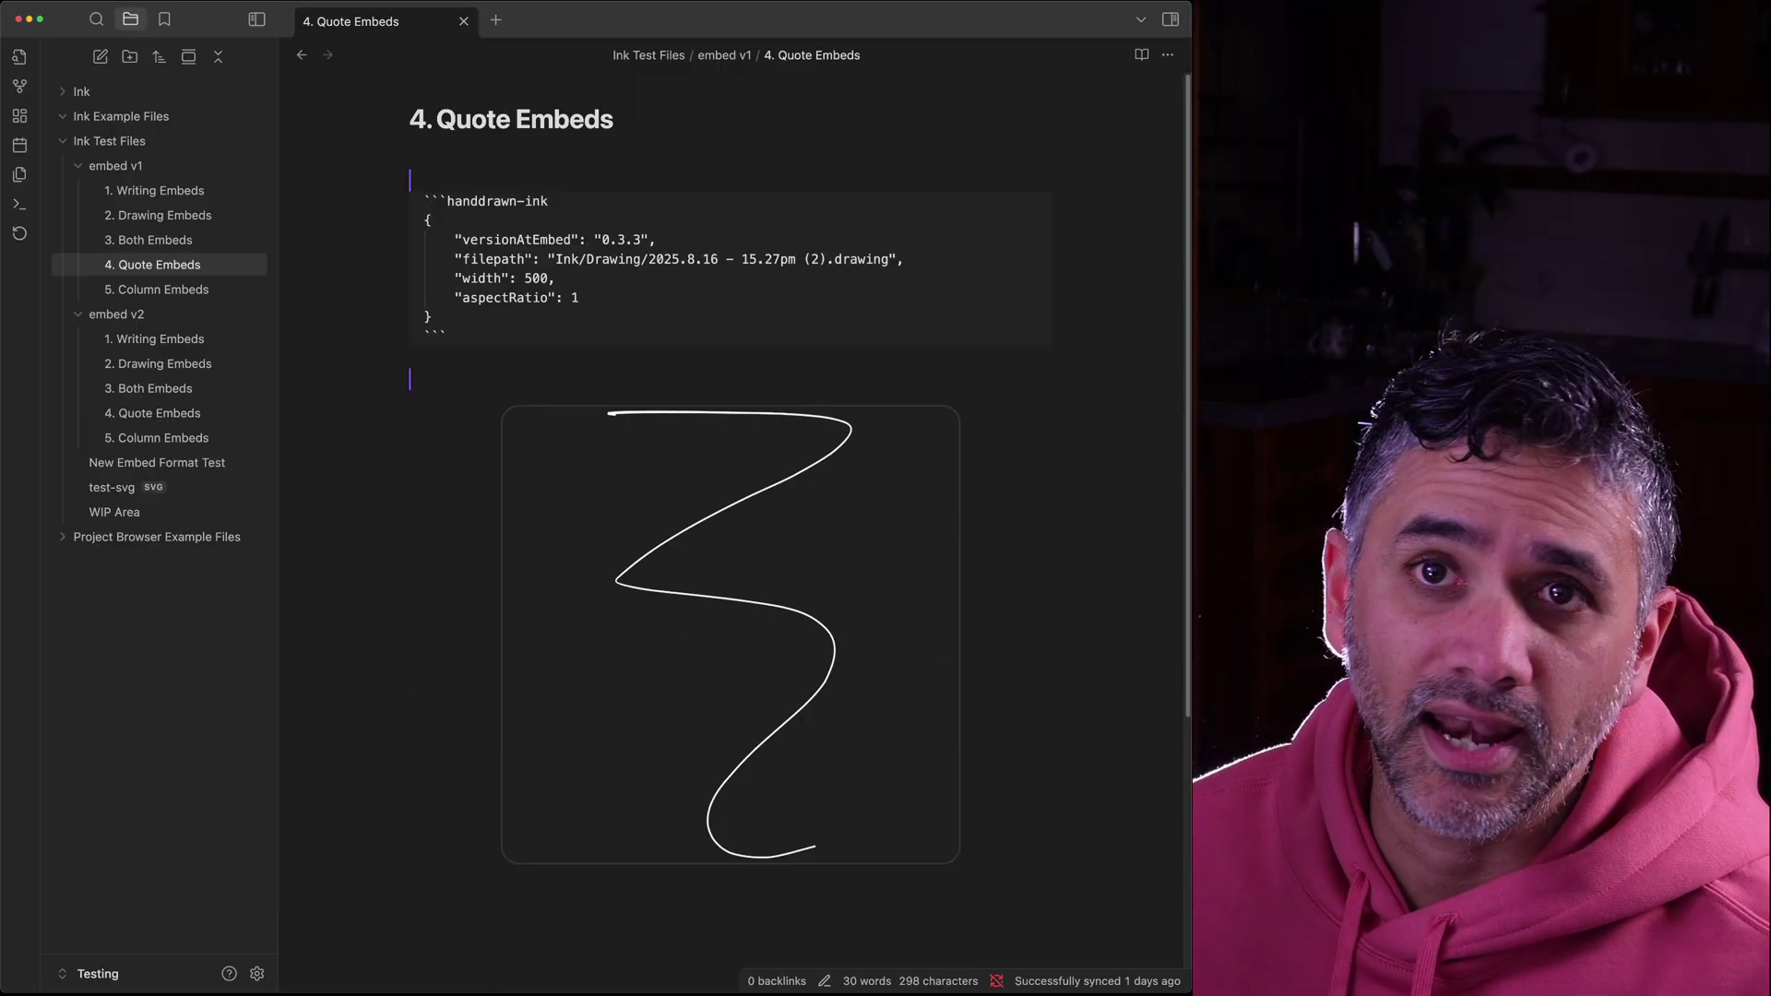
click(496, 177)
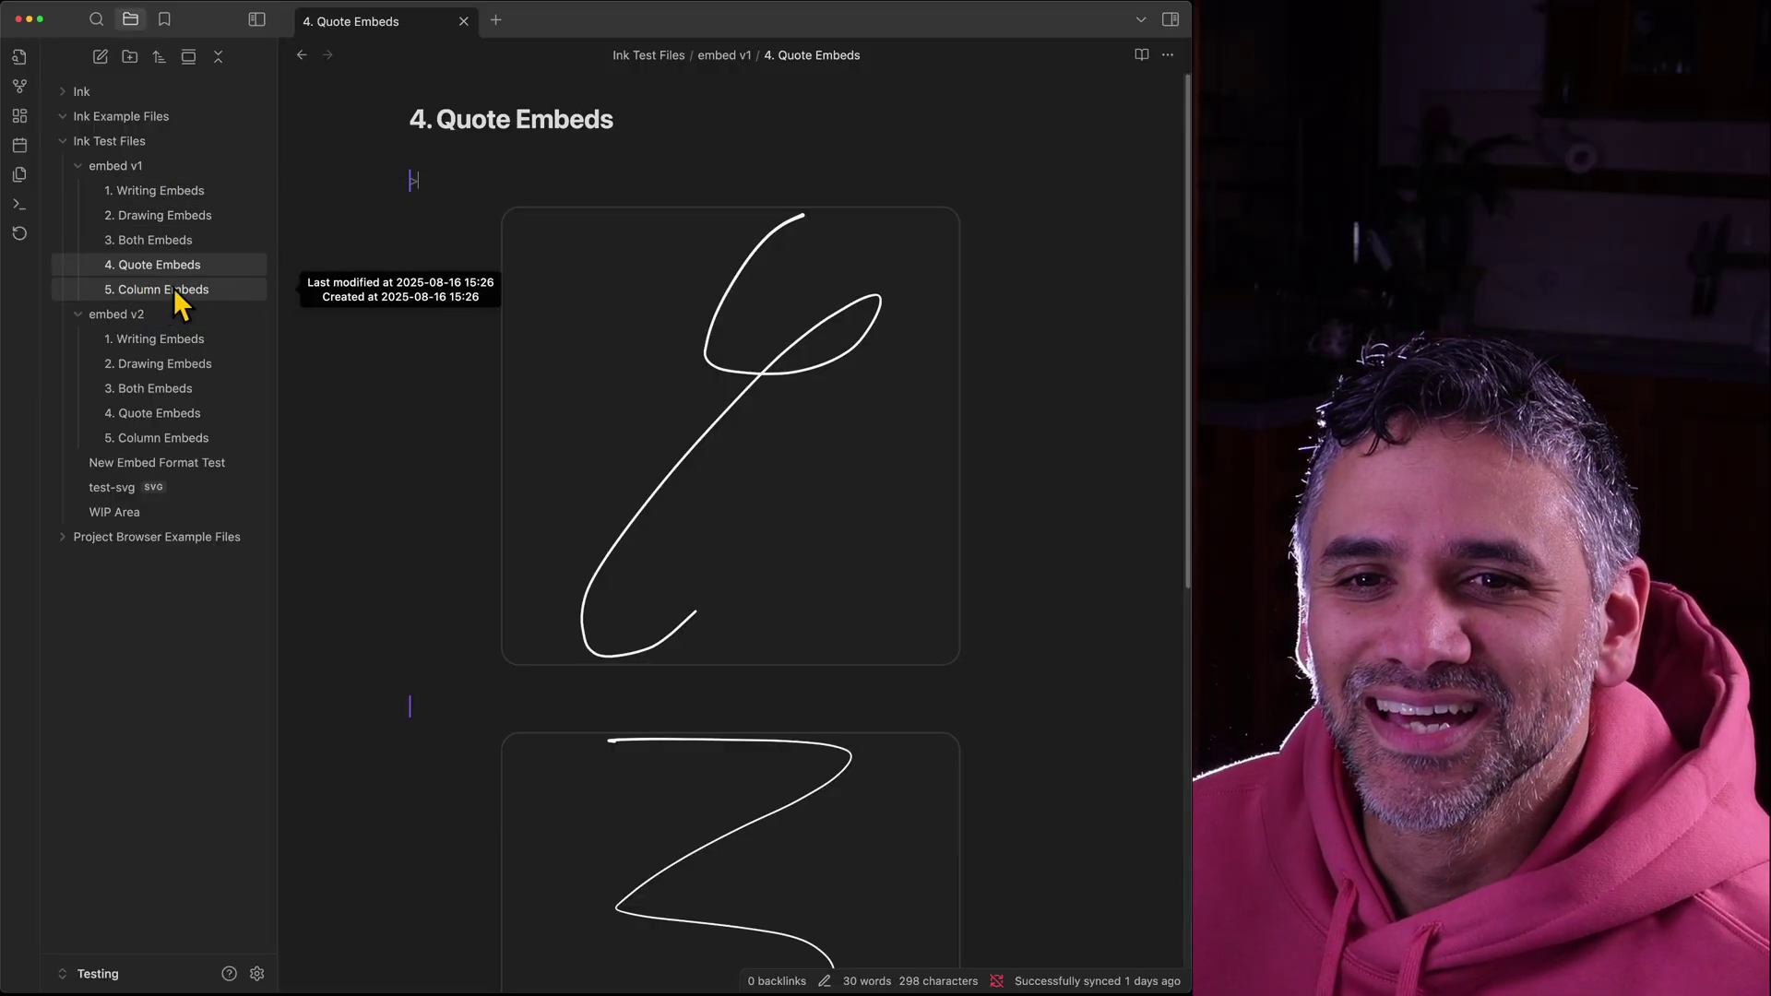
- Open embed v2's 1. Writing Embeds, unlock its handwriting embed for editing, then lock it again
click(164, 346)
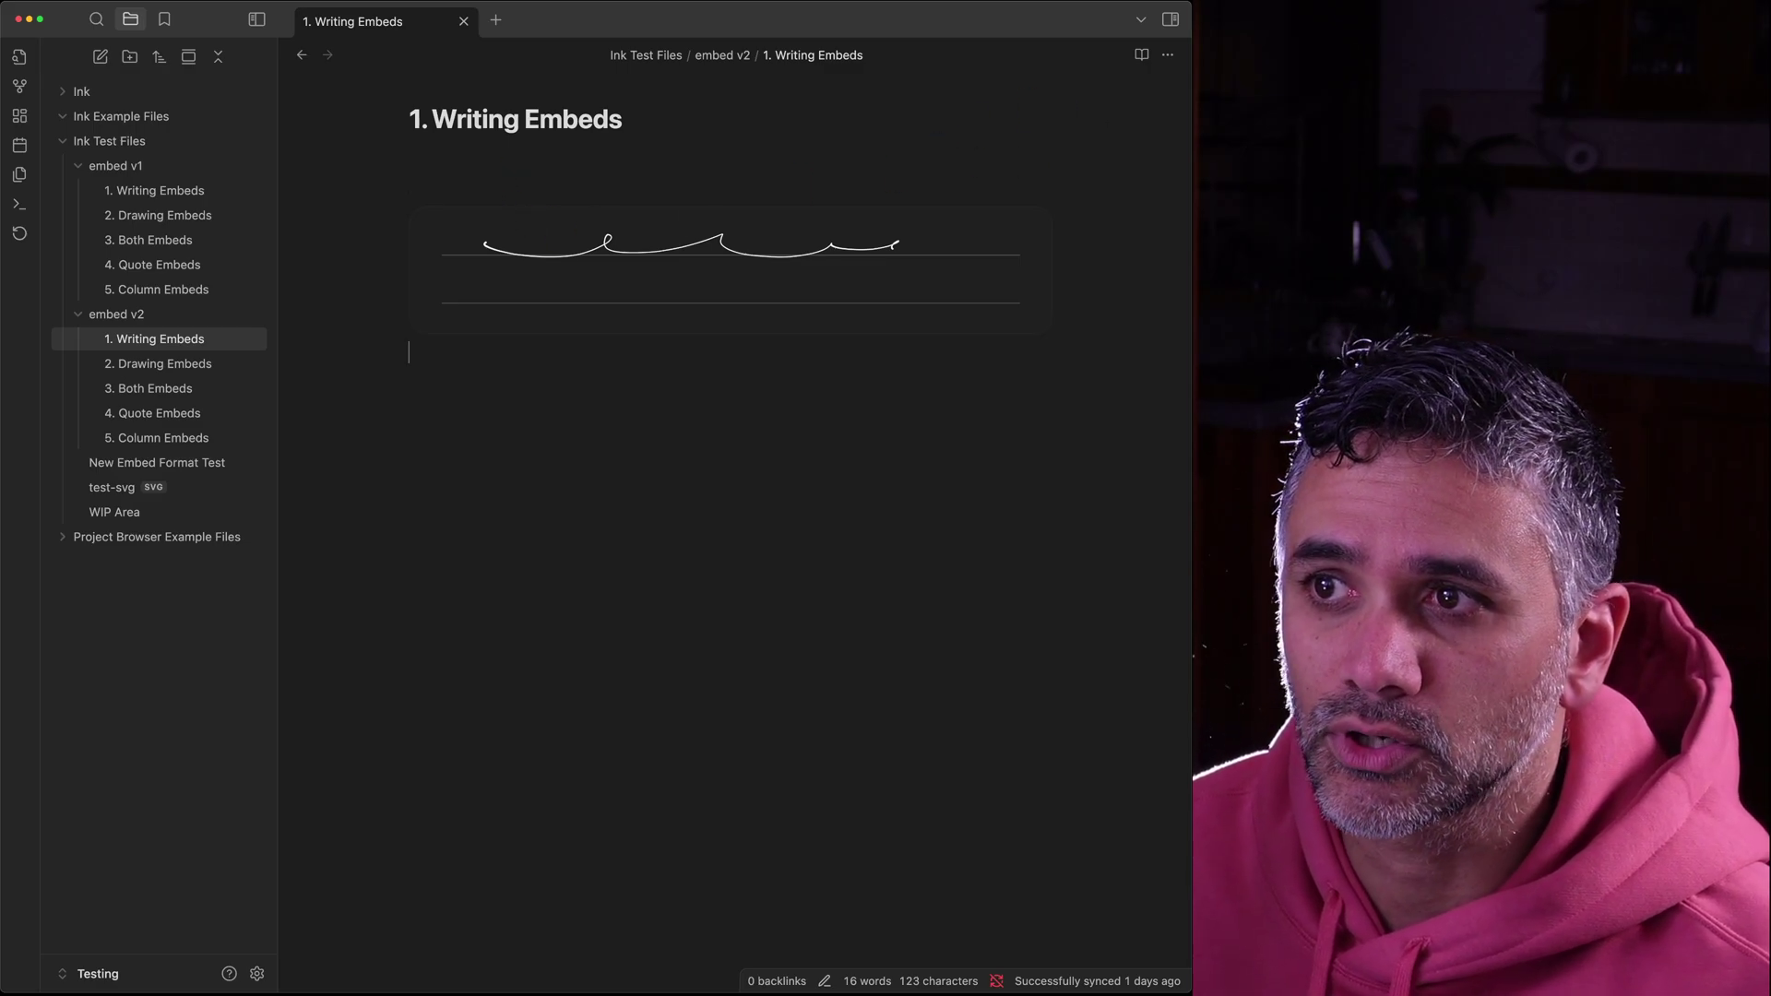
click(1169, 55)
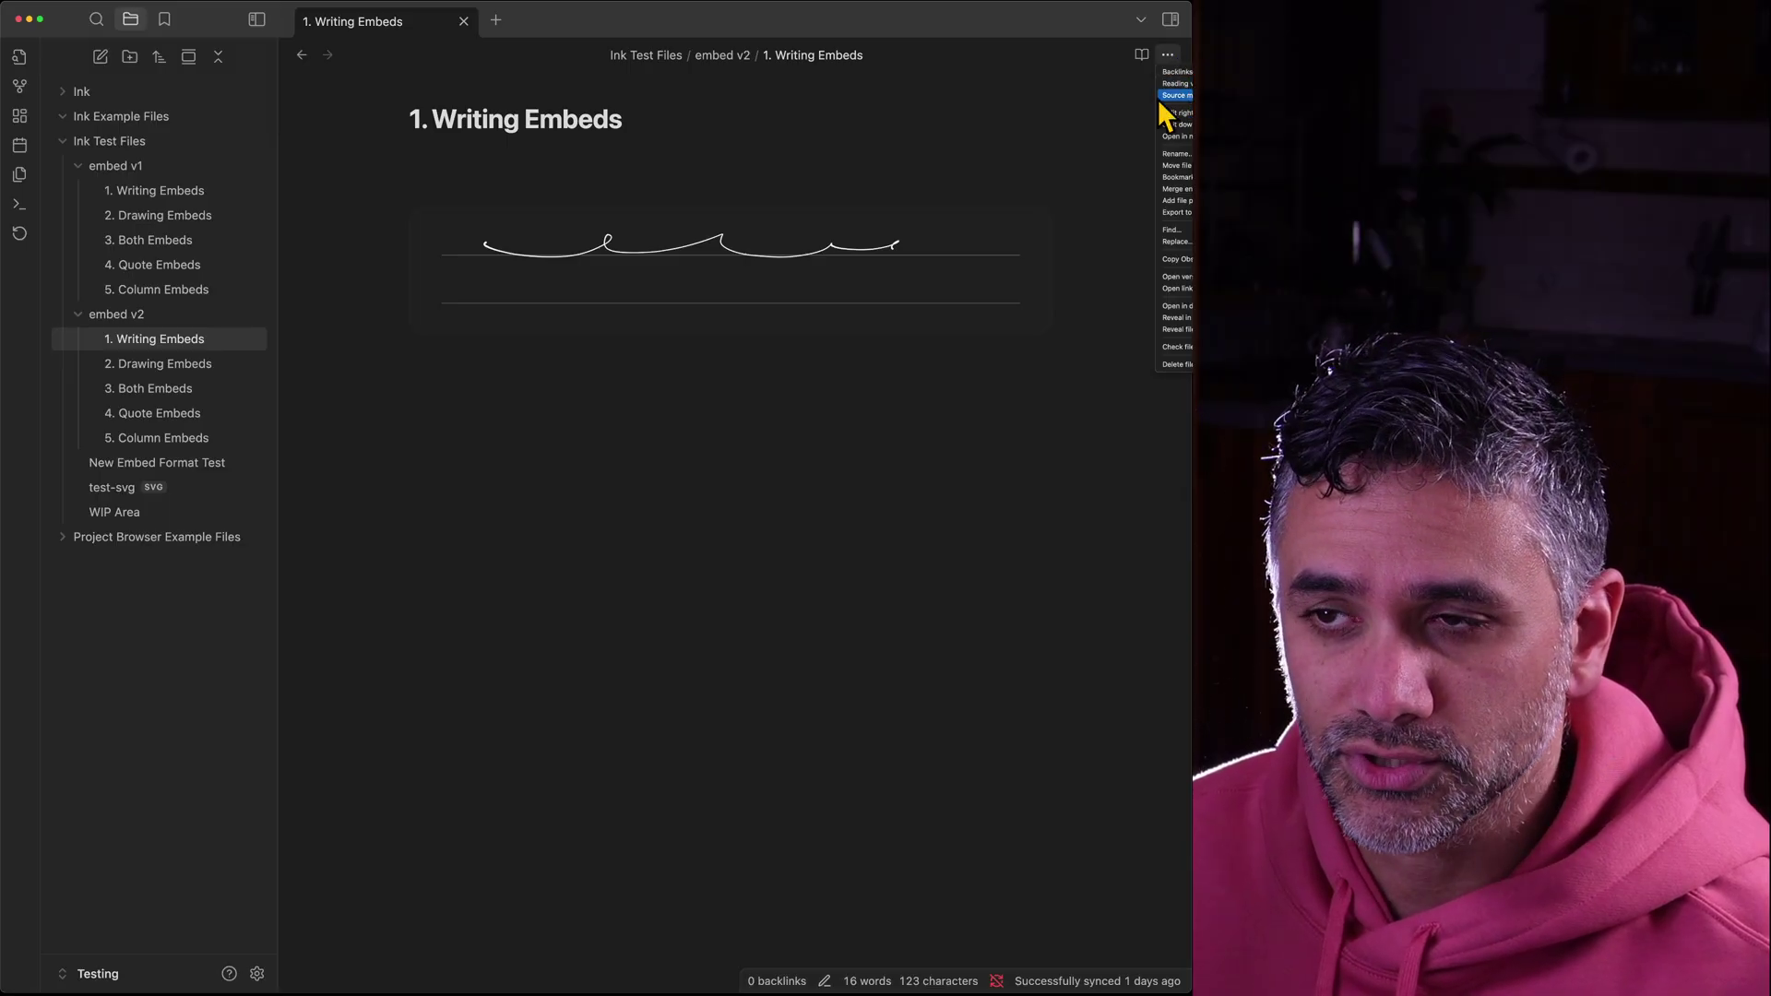
click(634, 183)
click(631, 185)
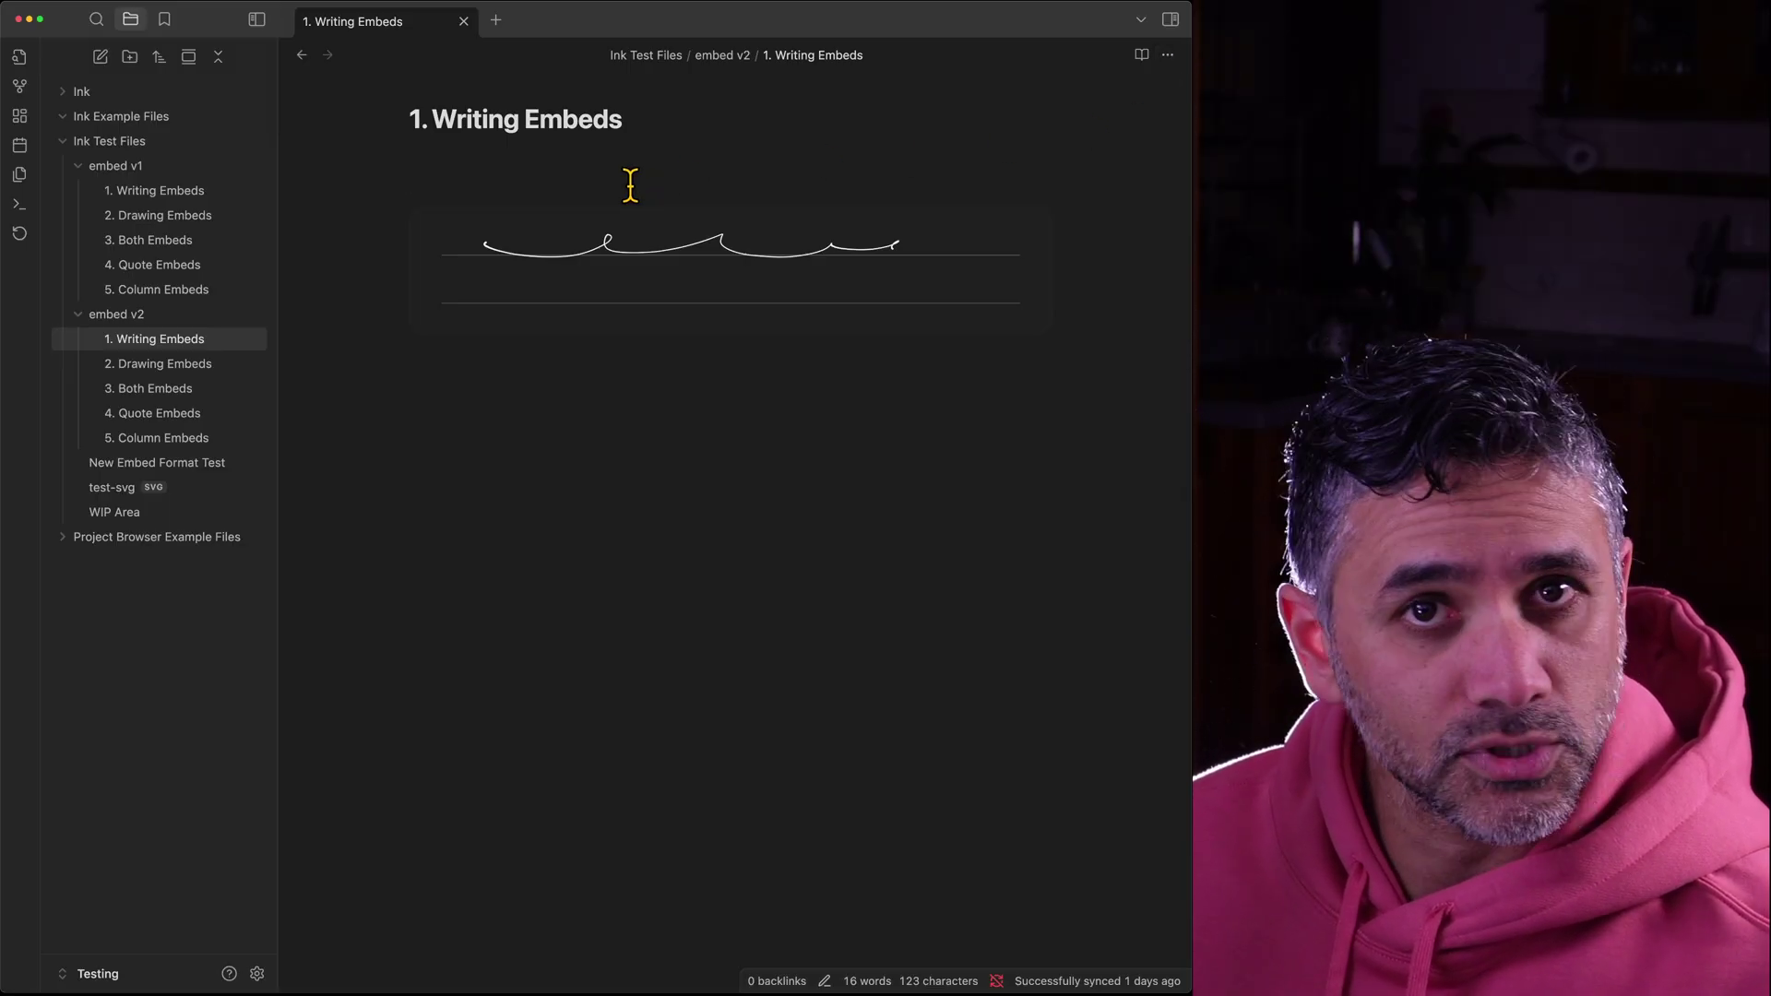
click(833, 266)
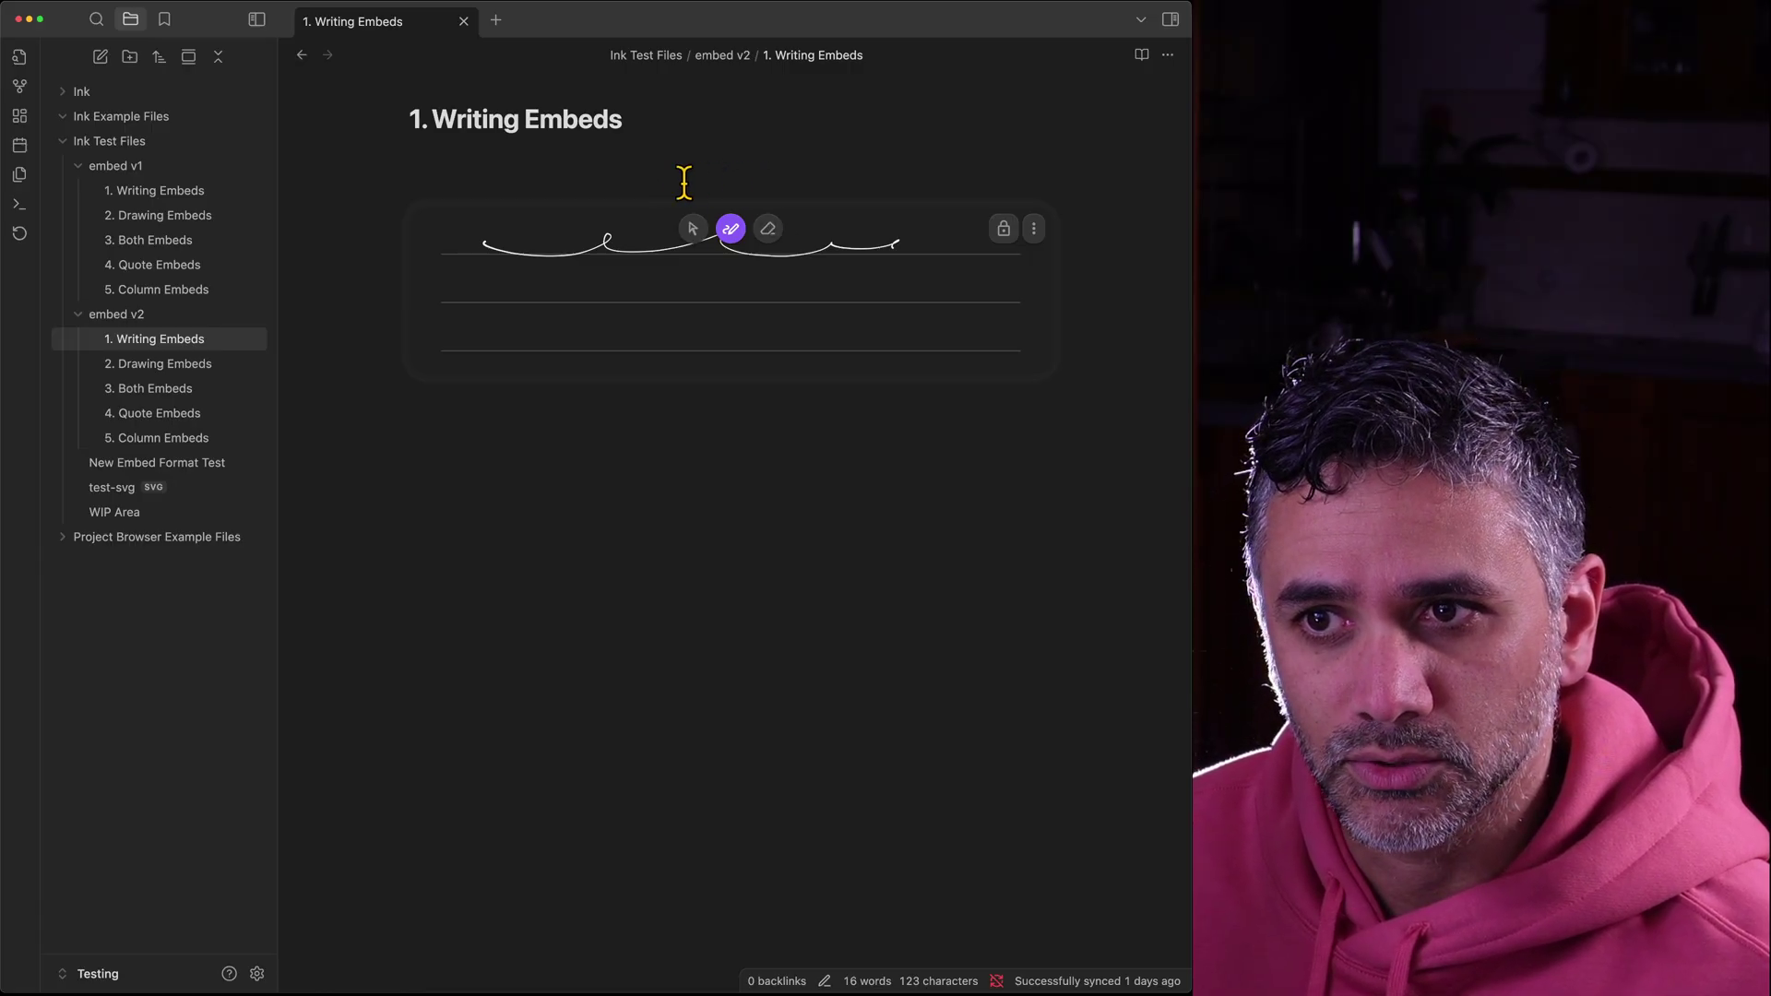
click(1004, 227)
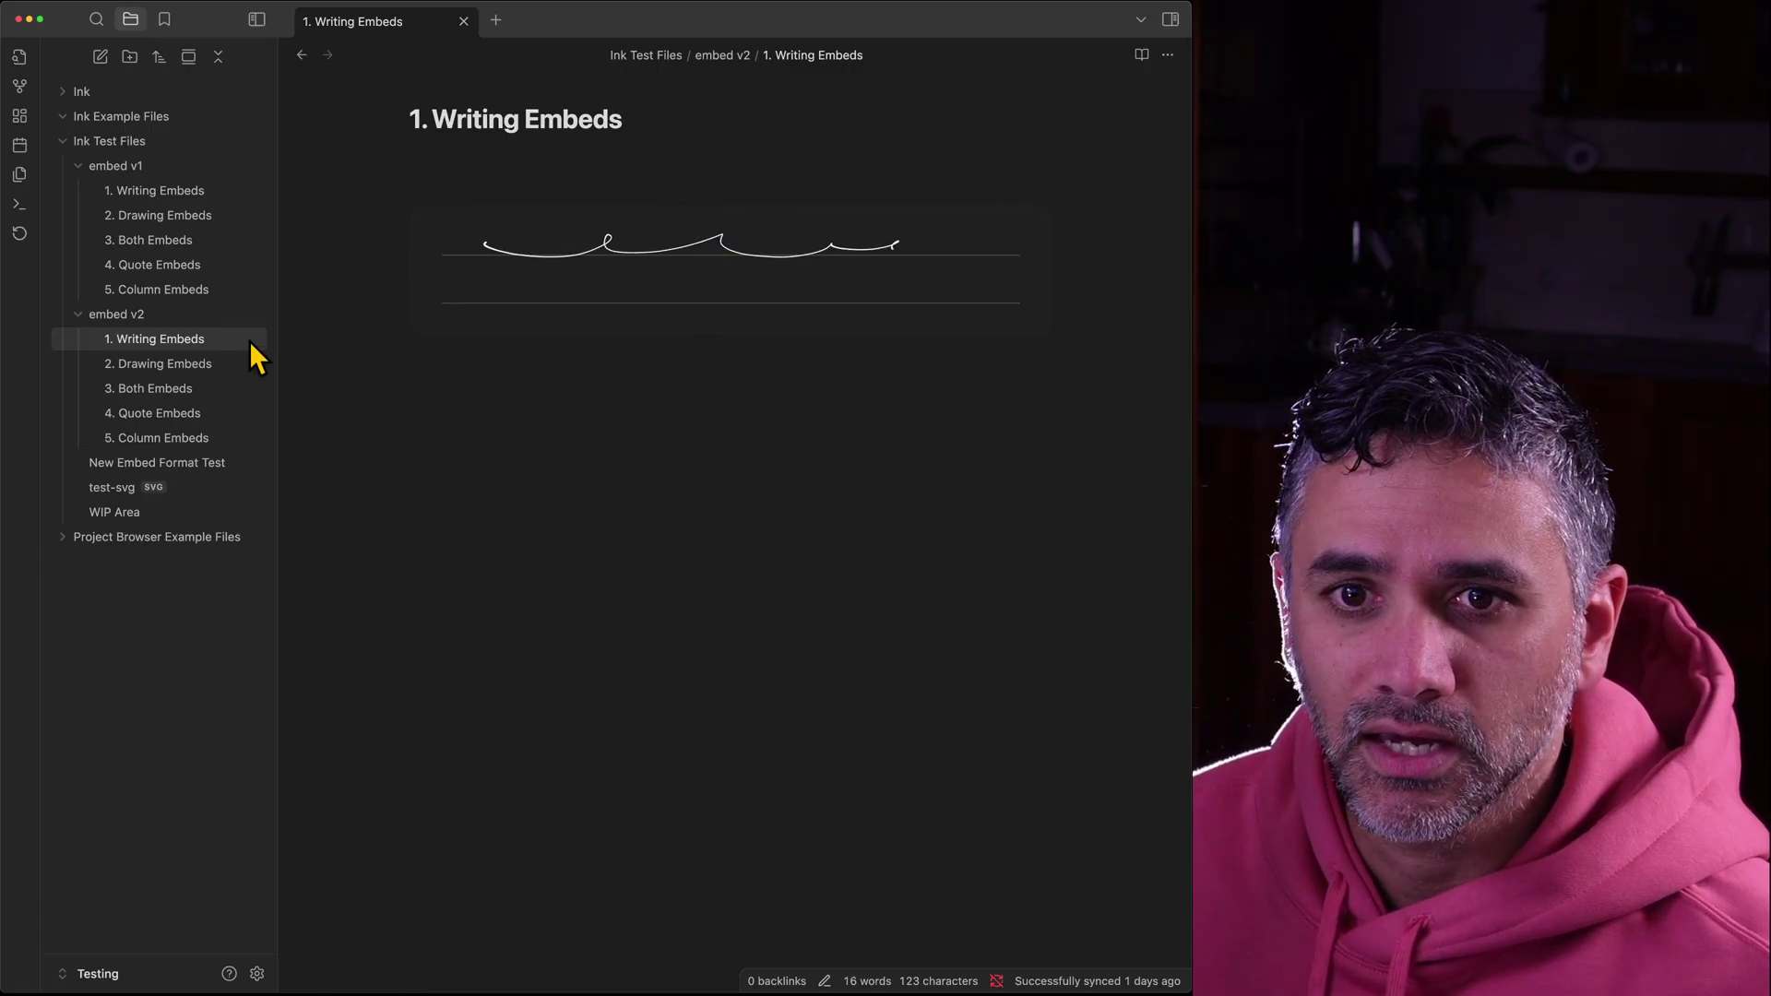
- Shrink the drawing embed's frame in embed v2's 2. Drawing Embeds and lock it
click(148, 364)
click(867, 295)
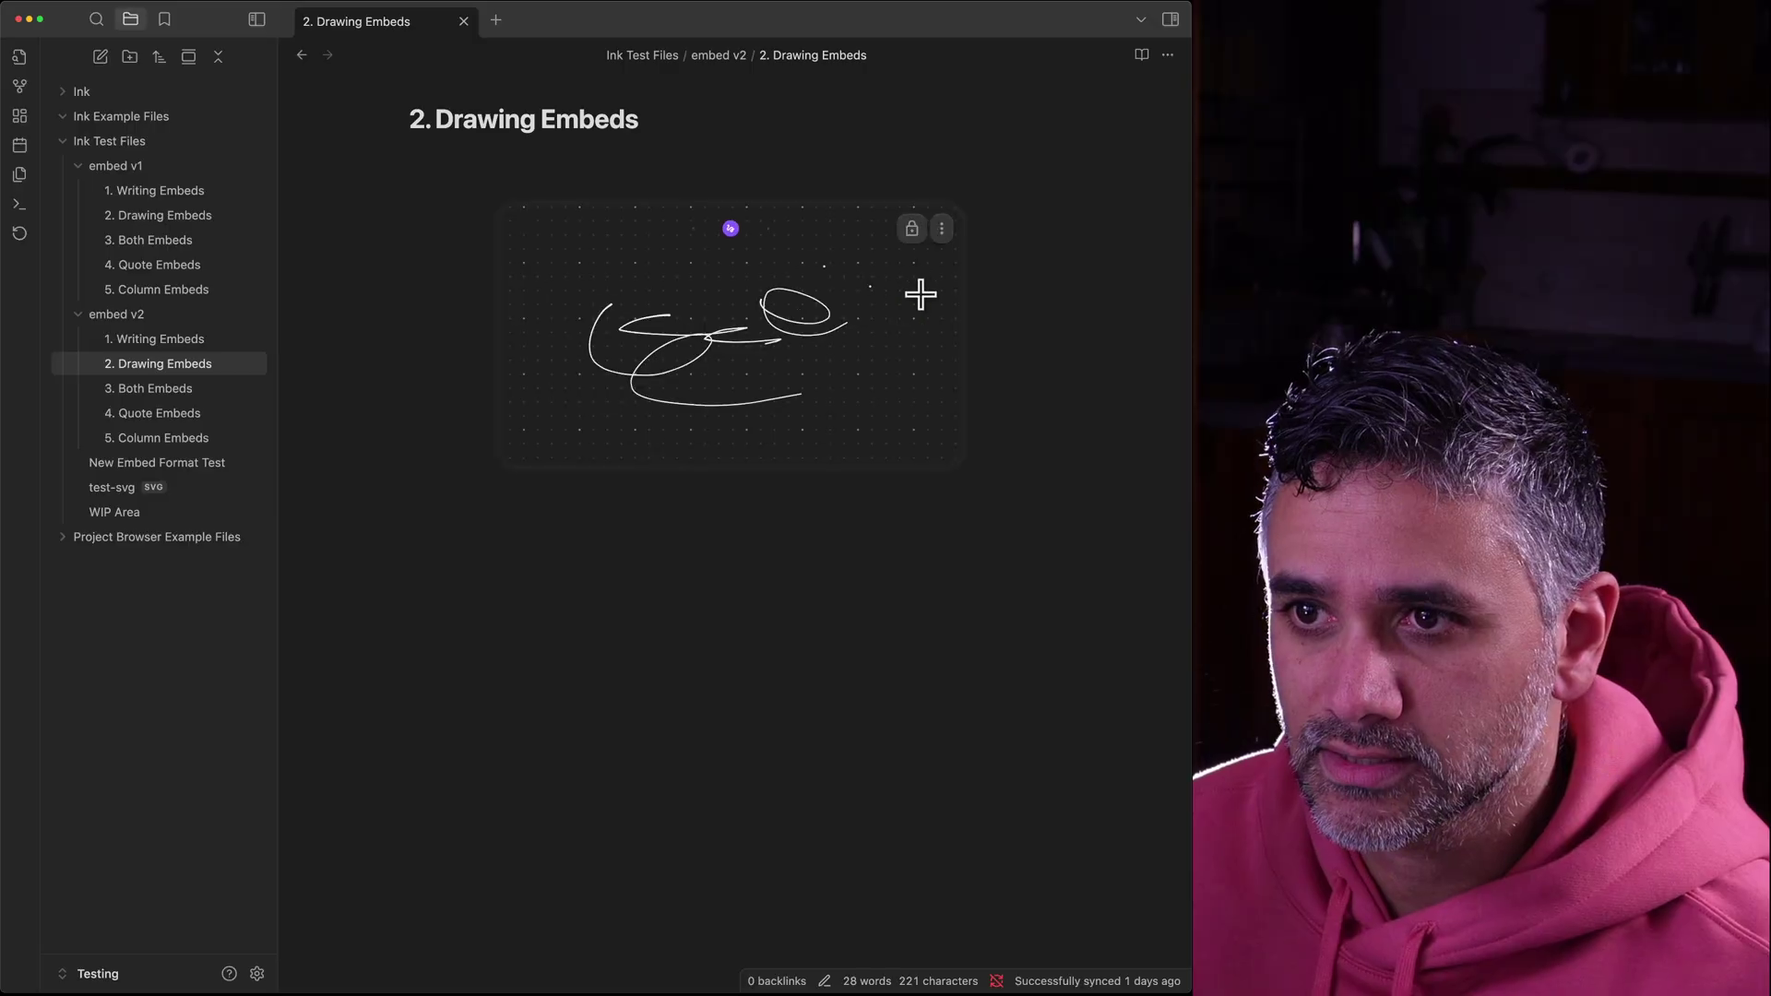
drag(953, 458, 897, 424)
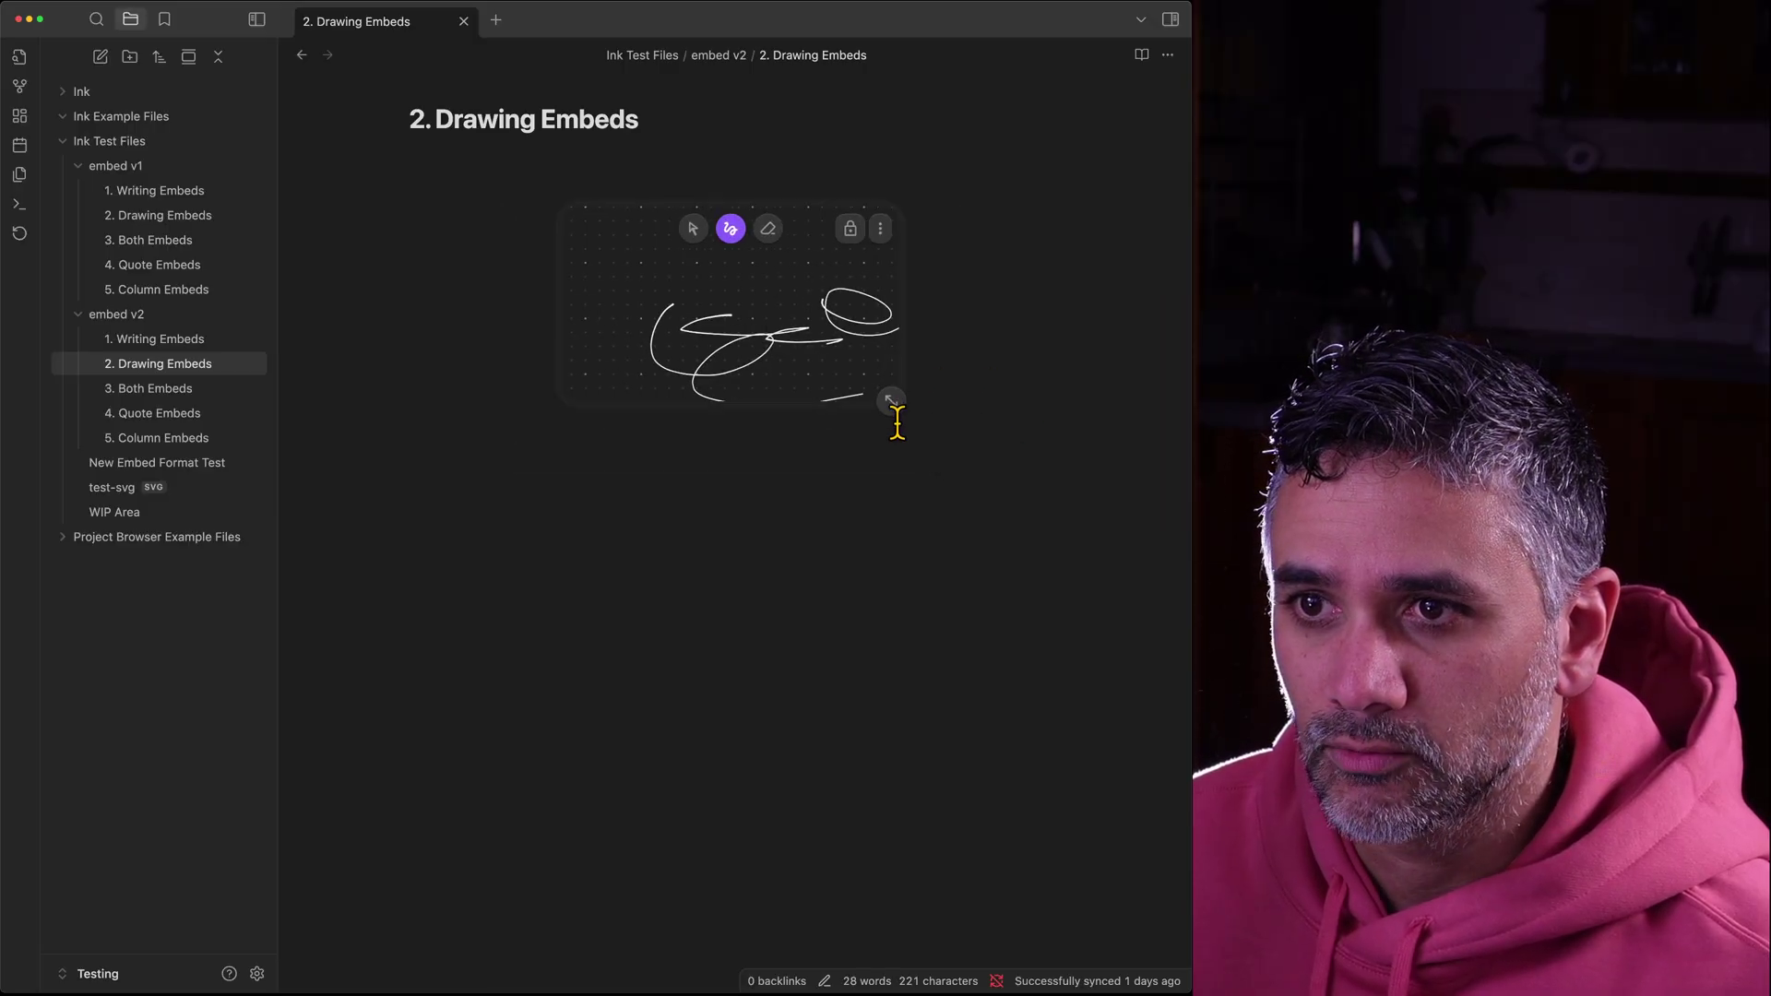
click(850, 228)
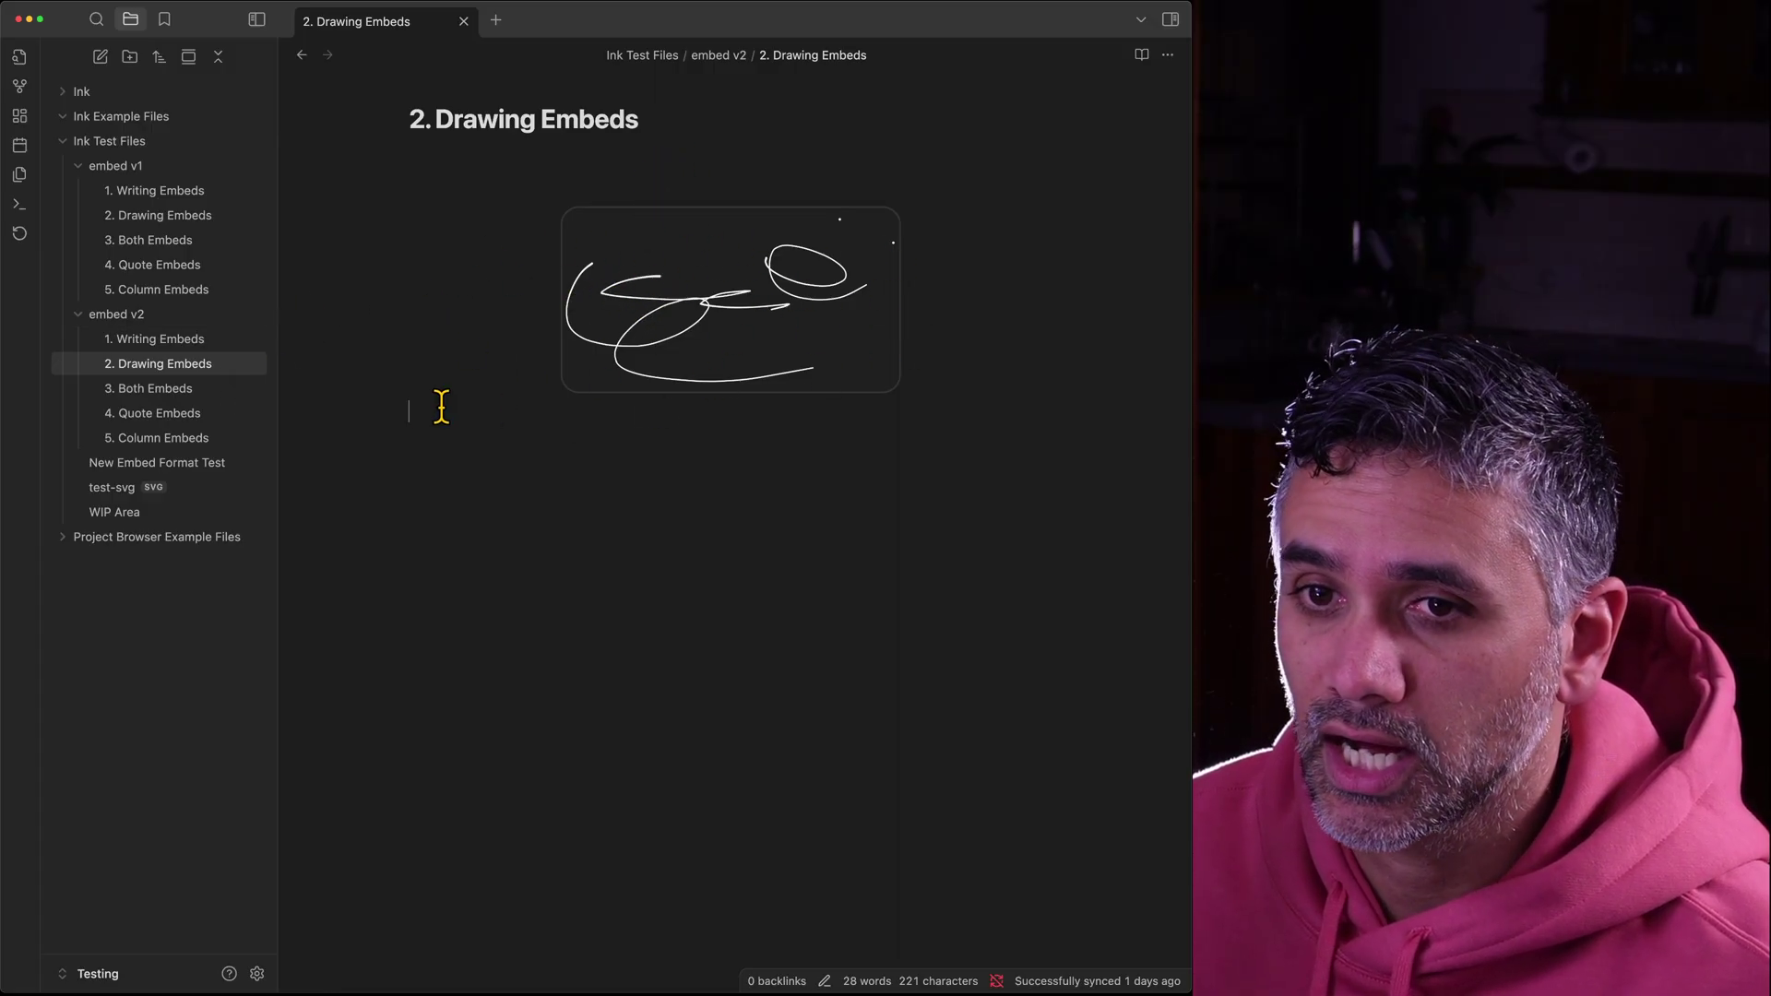
- Make the quoted drawing in 4. Quote Embeds wider and shorter, then lock it
click(154, 420)
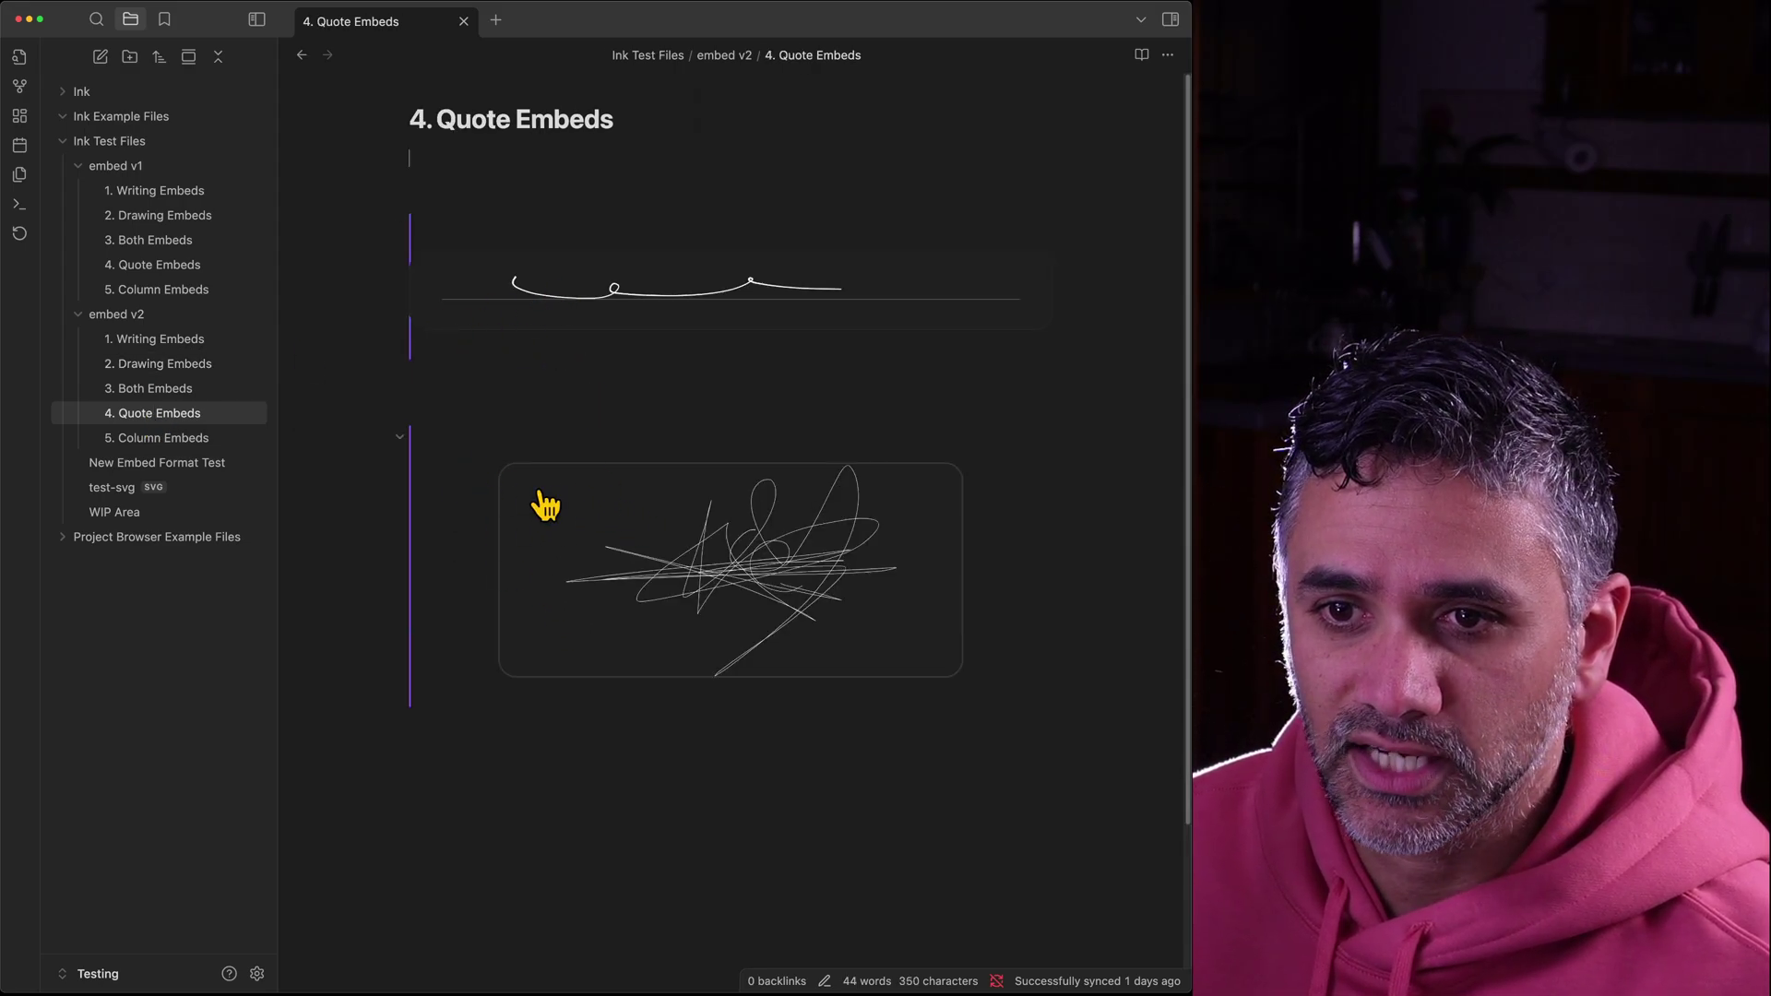
click(632, 502)
mouse_move(953, 664)
mouse_down()
mouse_move(838, 621)
mouse_move(874, 578)
mouse_up()
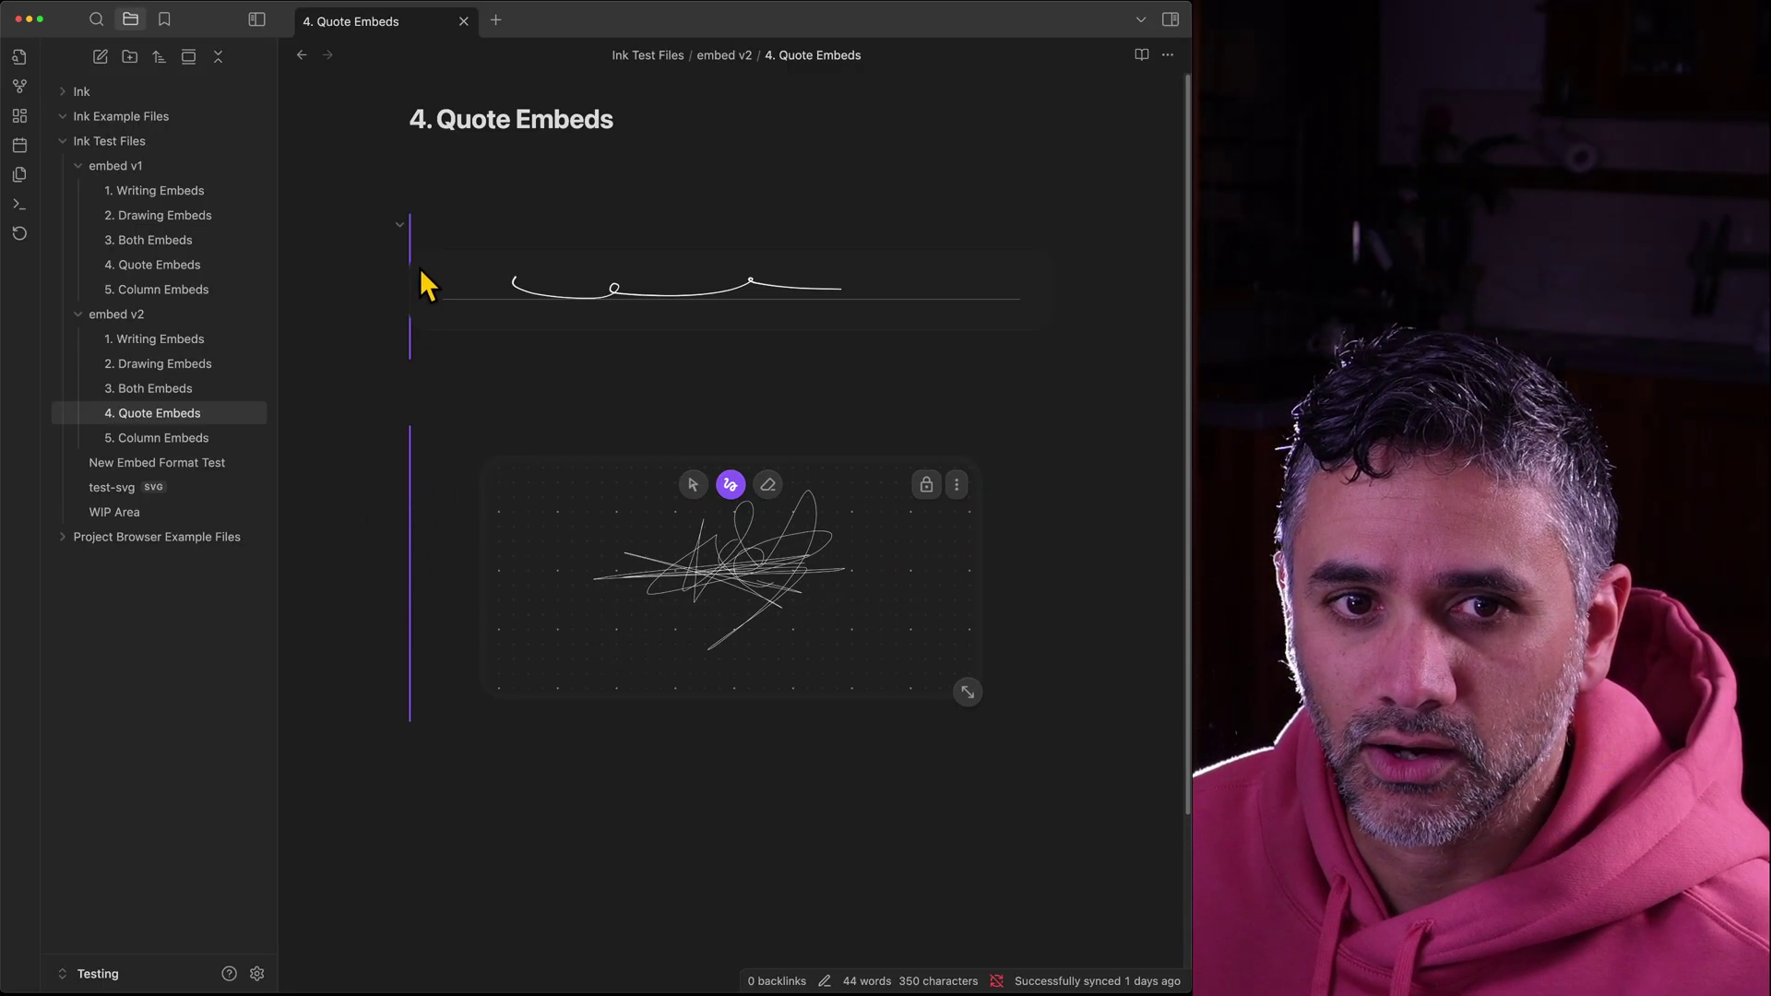
click(926, 484)
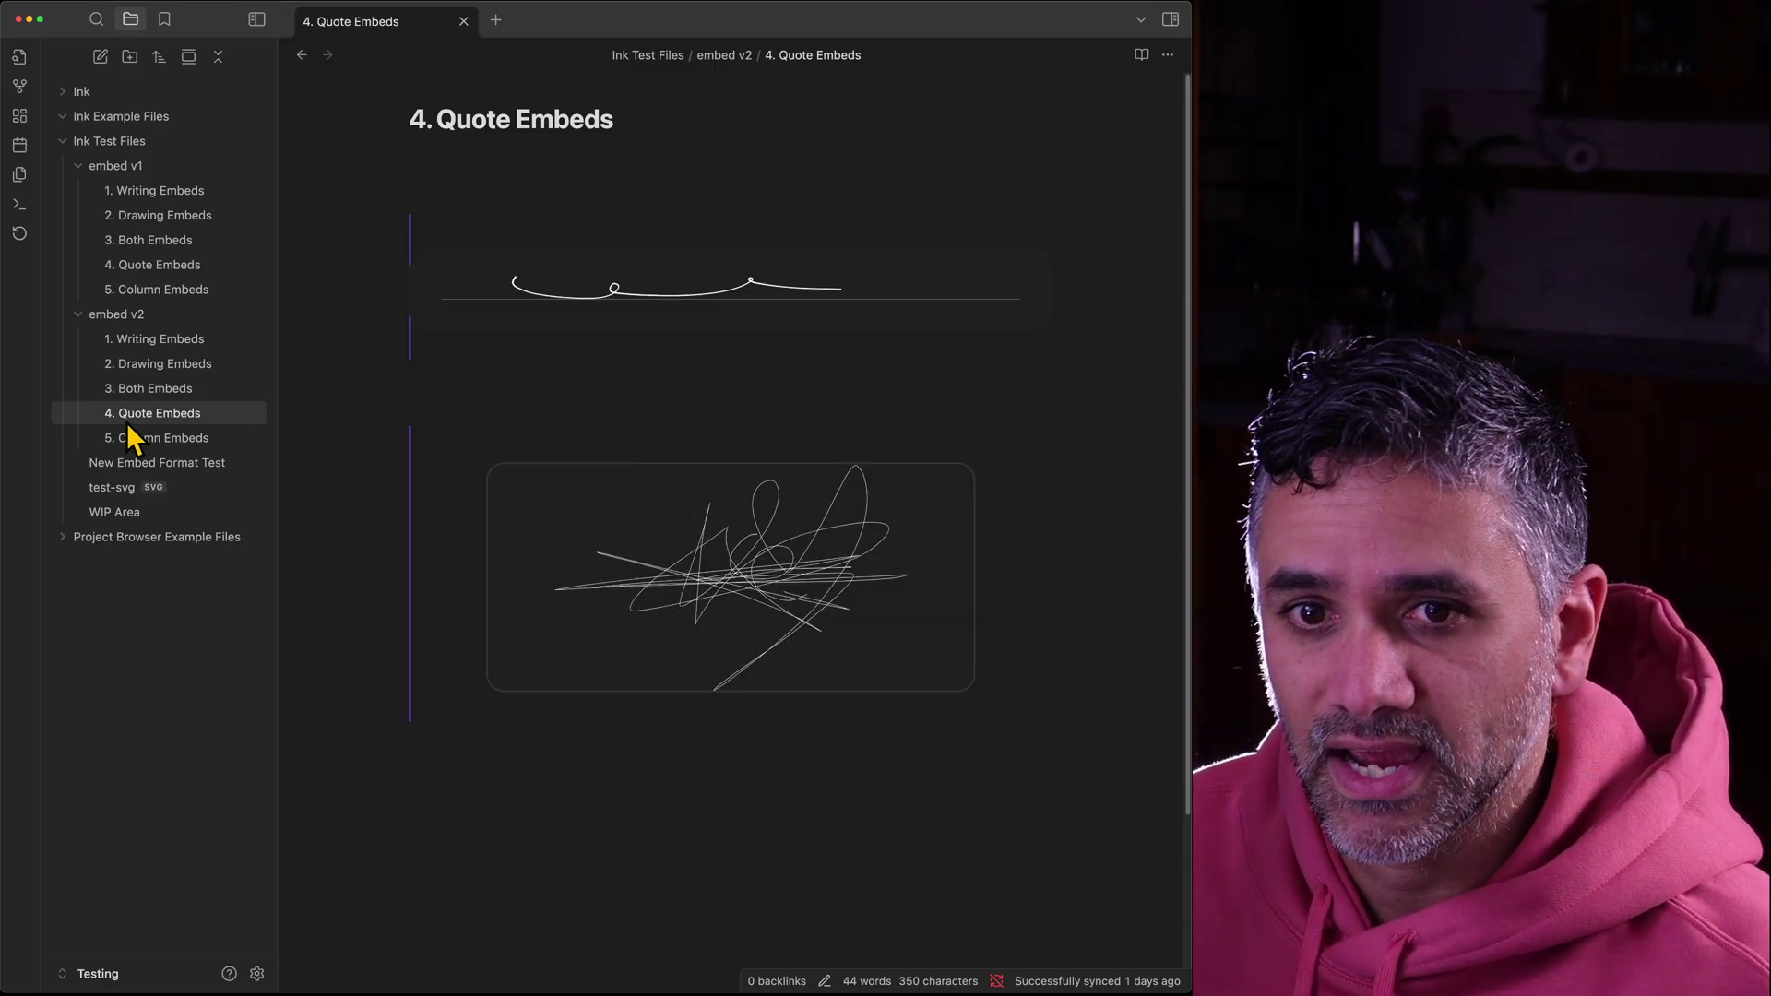
- Go via 5. Column Embeds to 3. Both Embeds and open it in the default external app
click(138, 441)
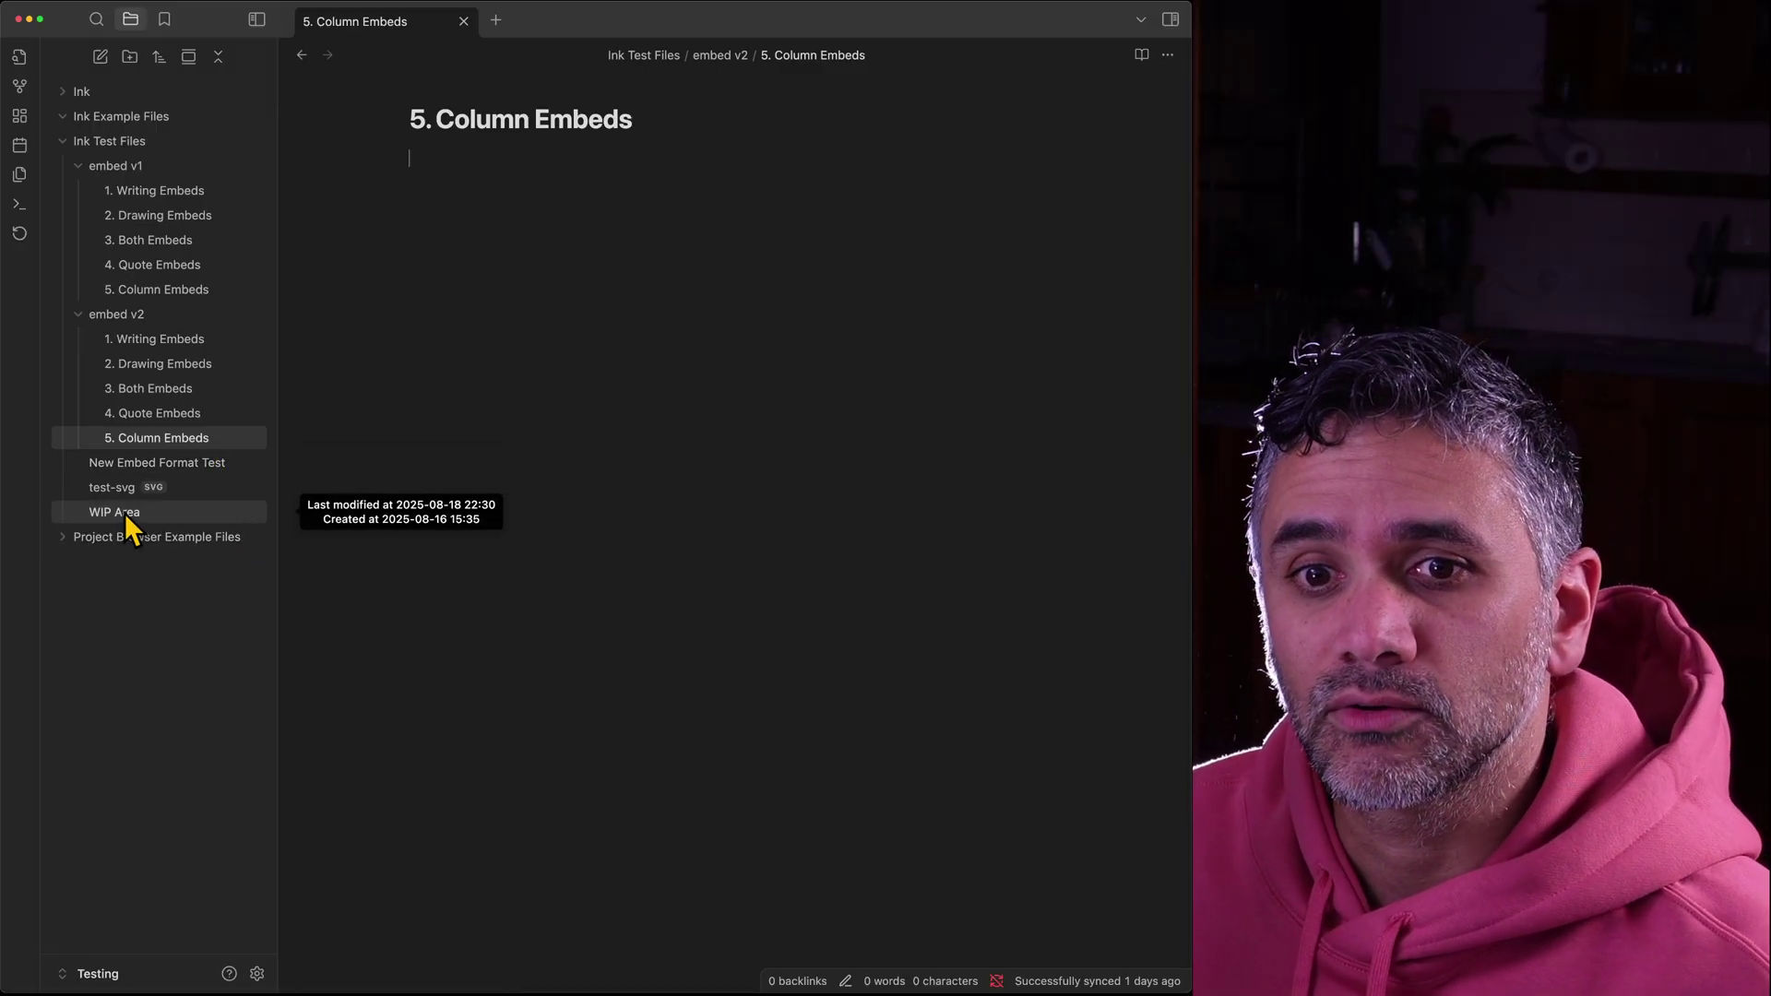
click(171, 390)
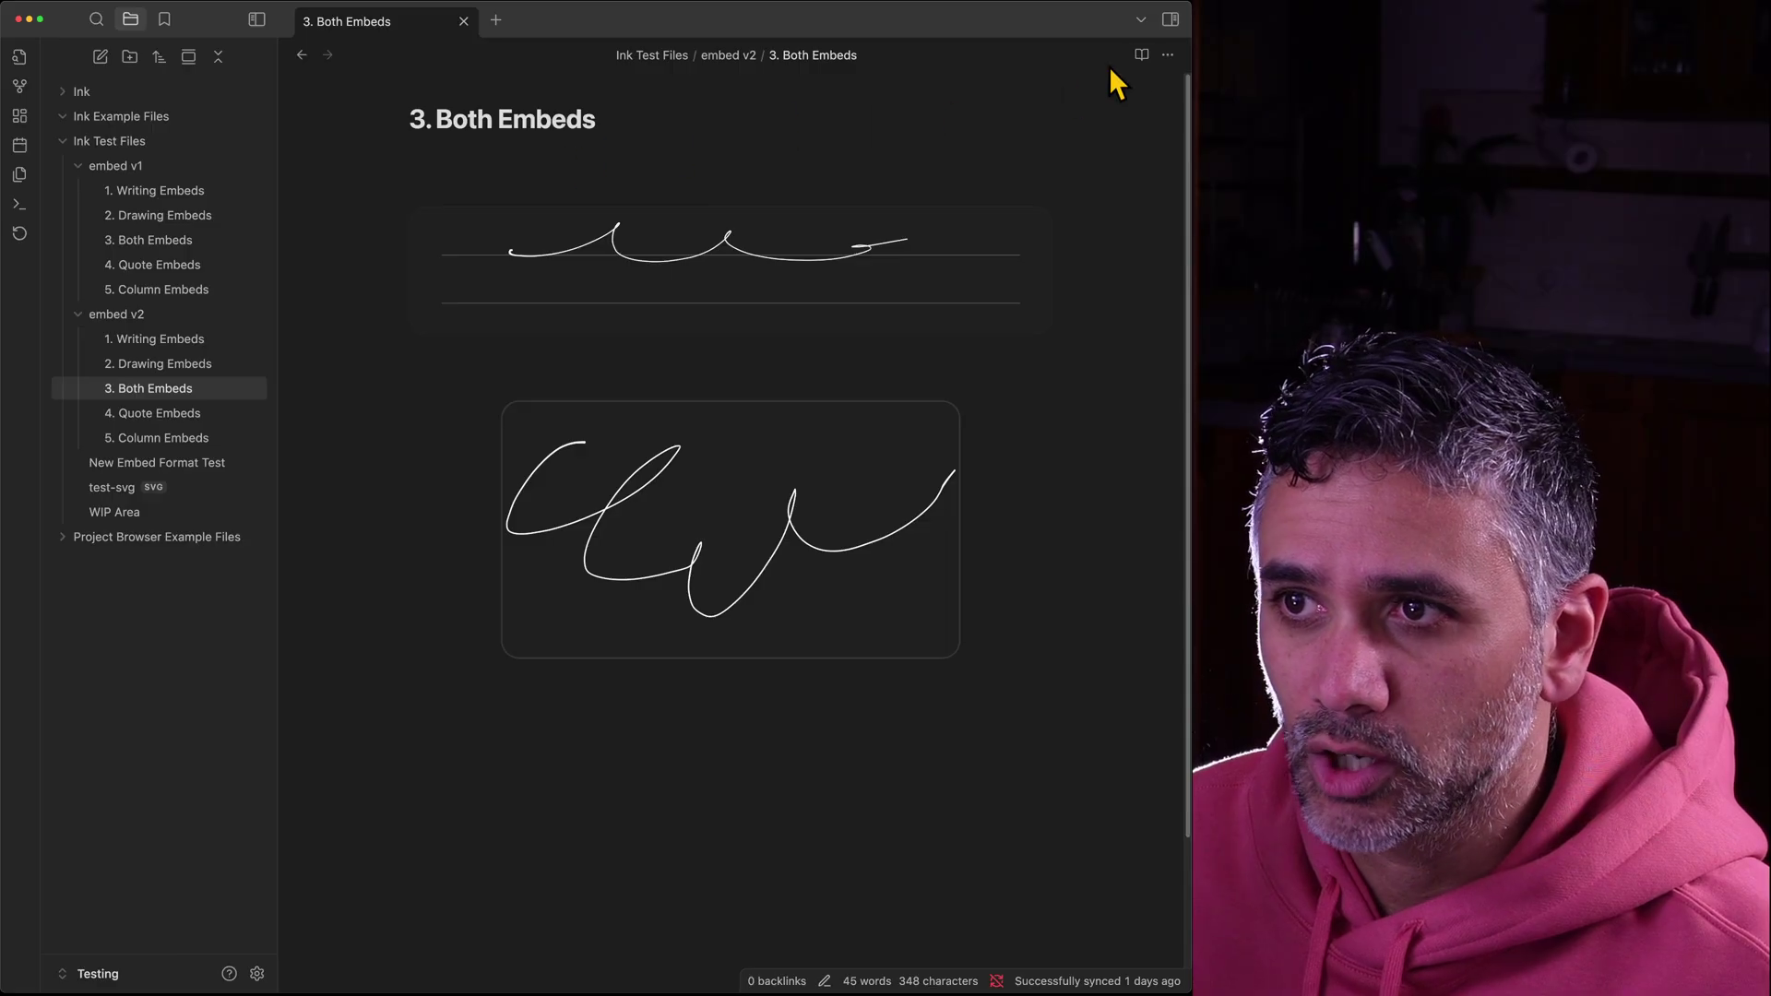
click(1167, 54)
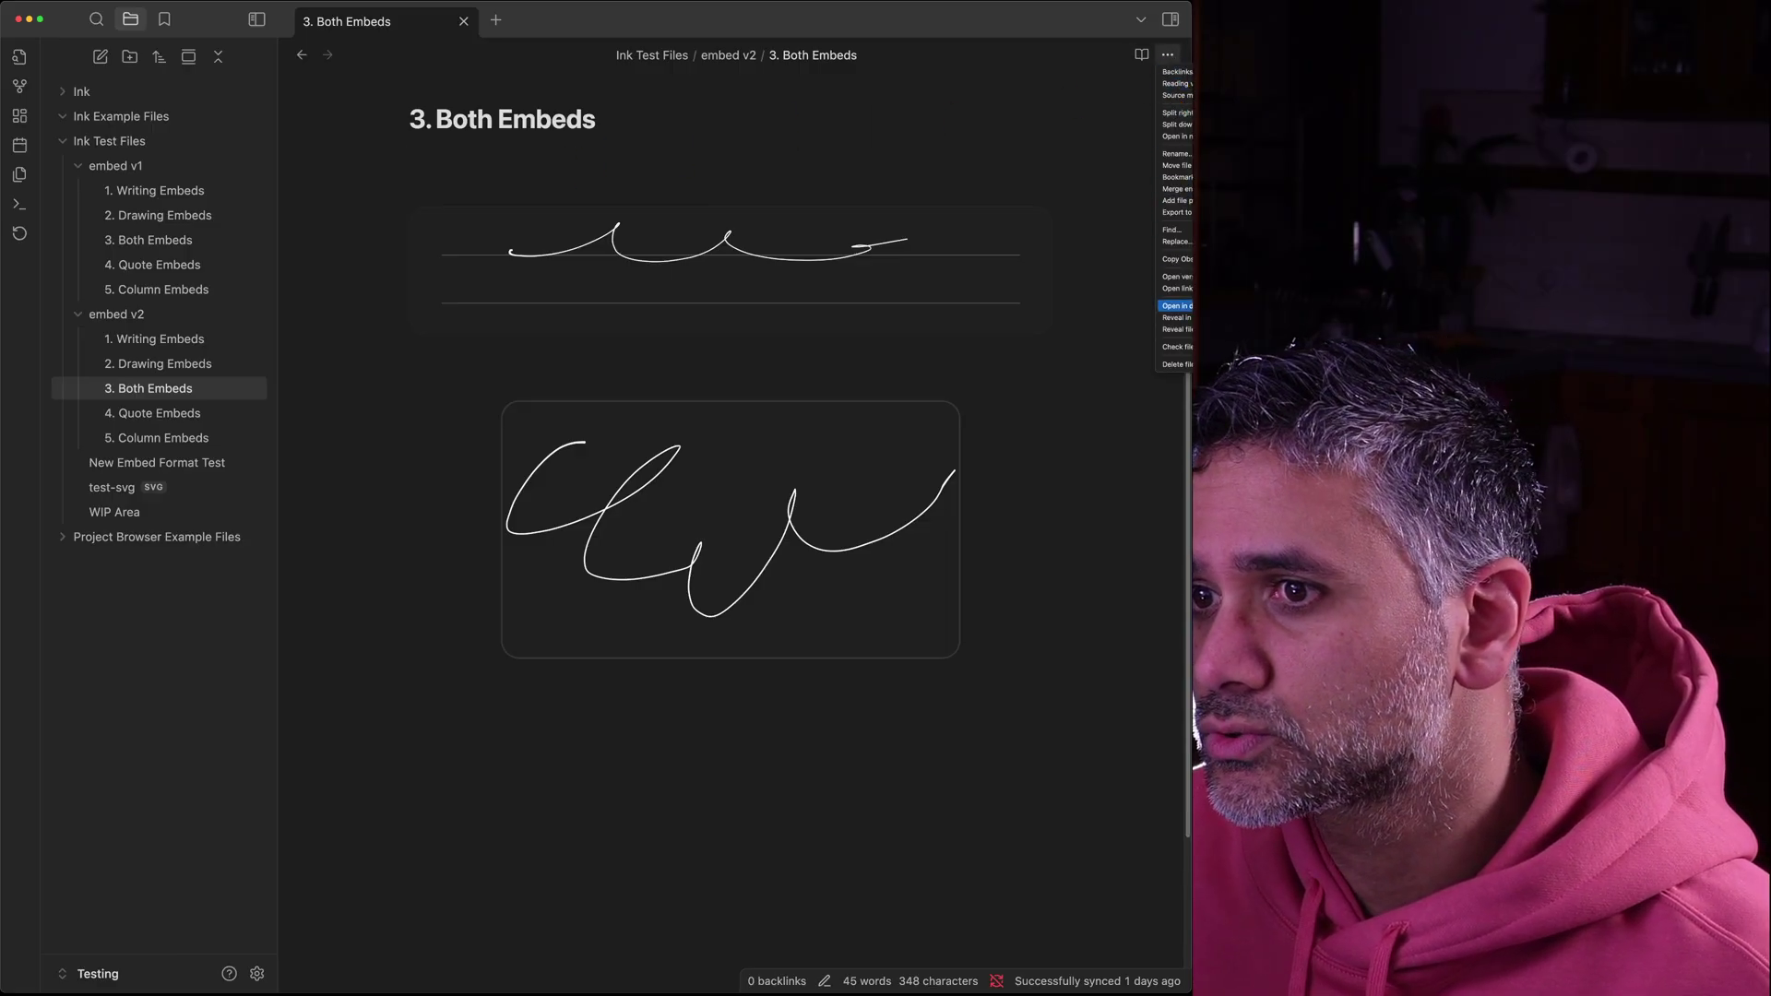
key(Escape)
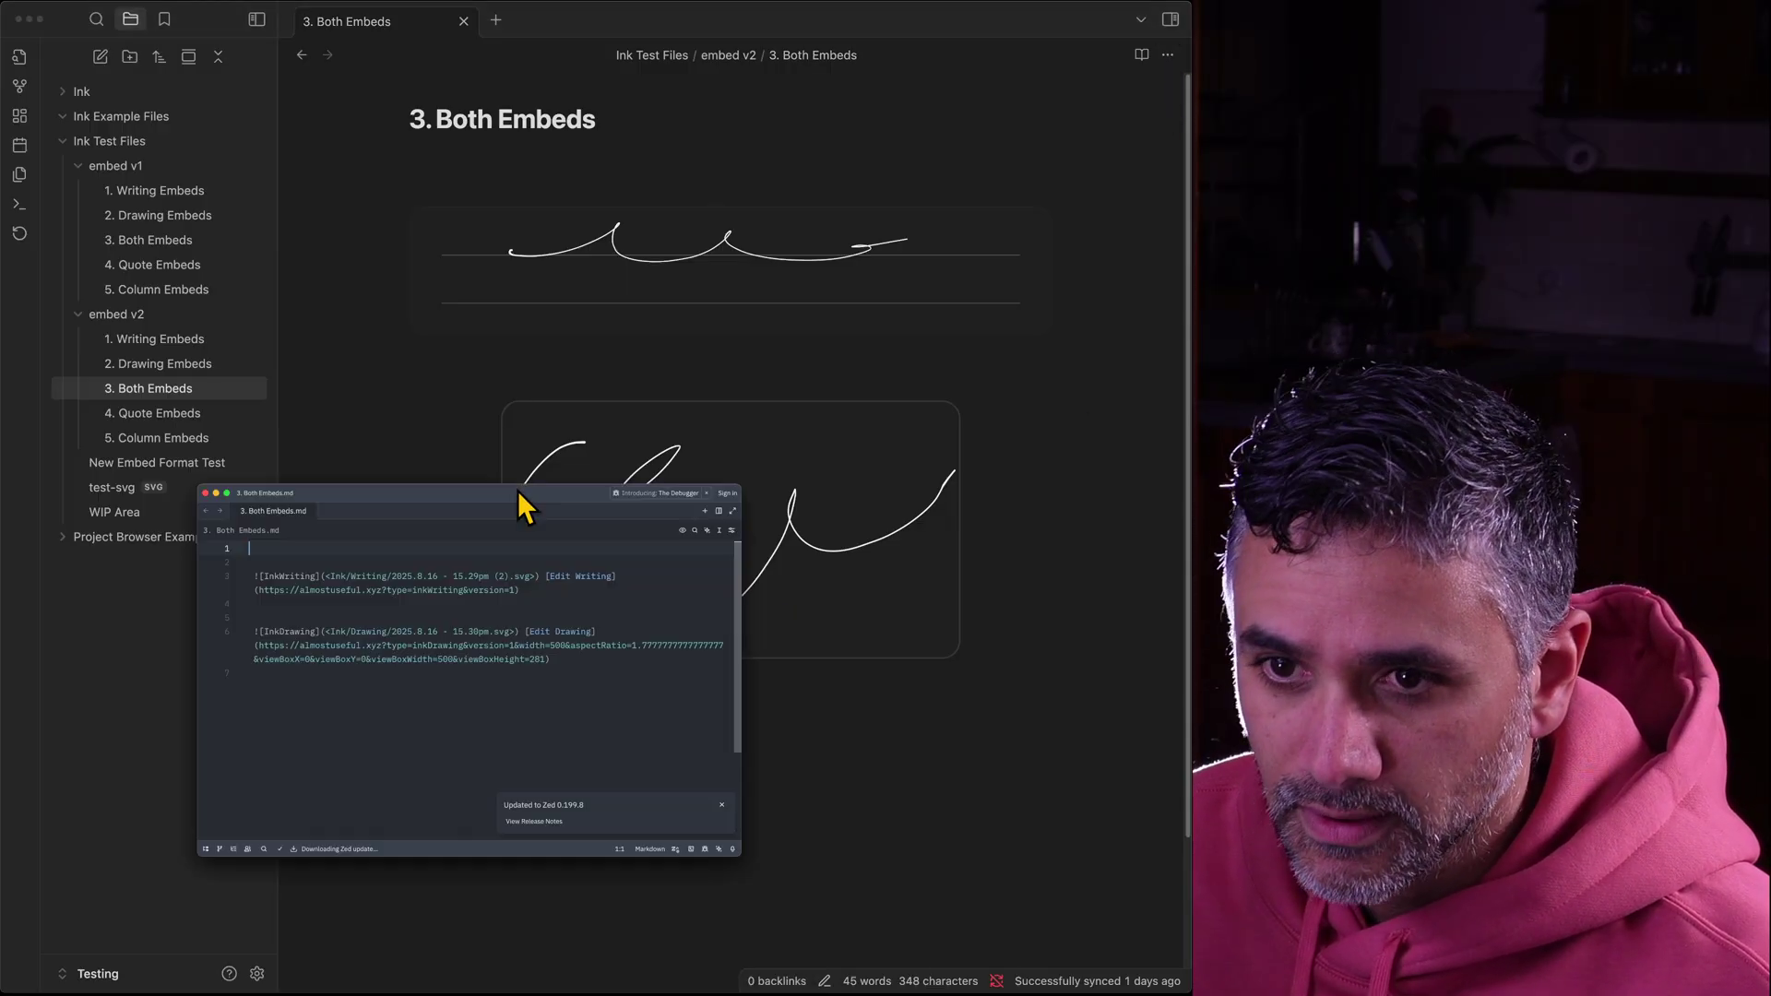
- Move the Zed window to the top and enlarge it to read the SVG image and edit links
drag(518, 489, 607, 178)
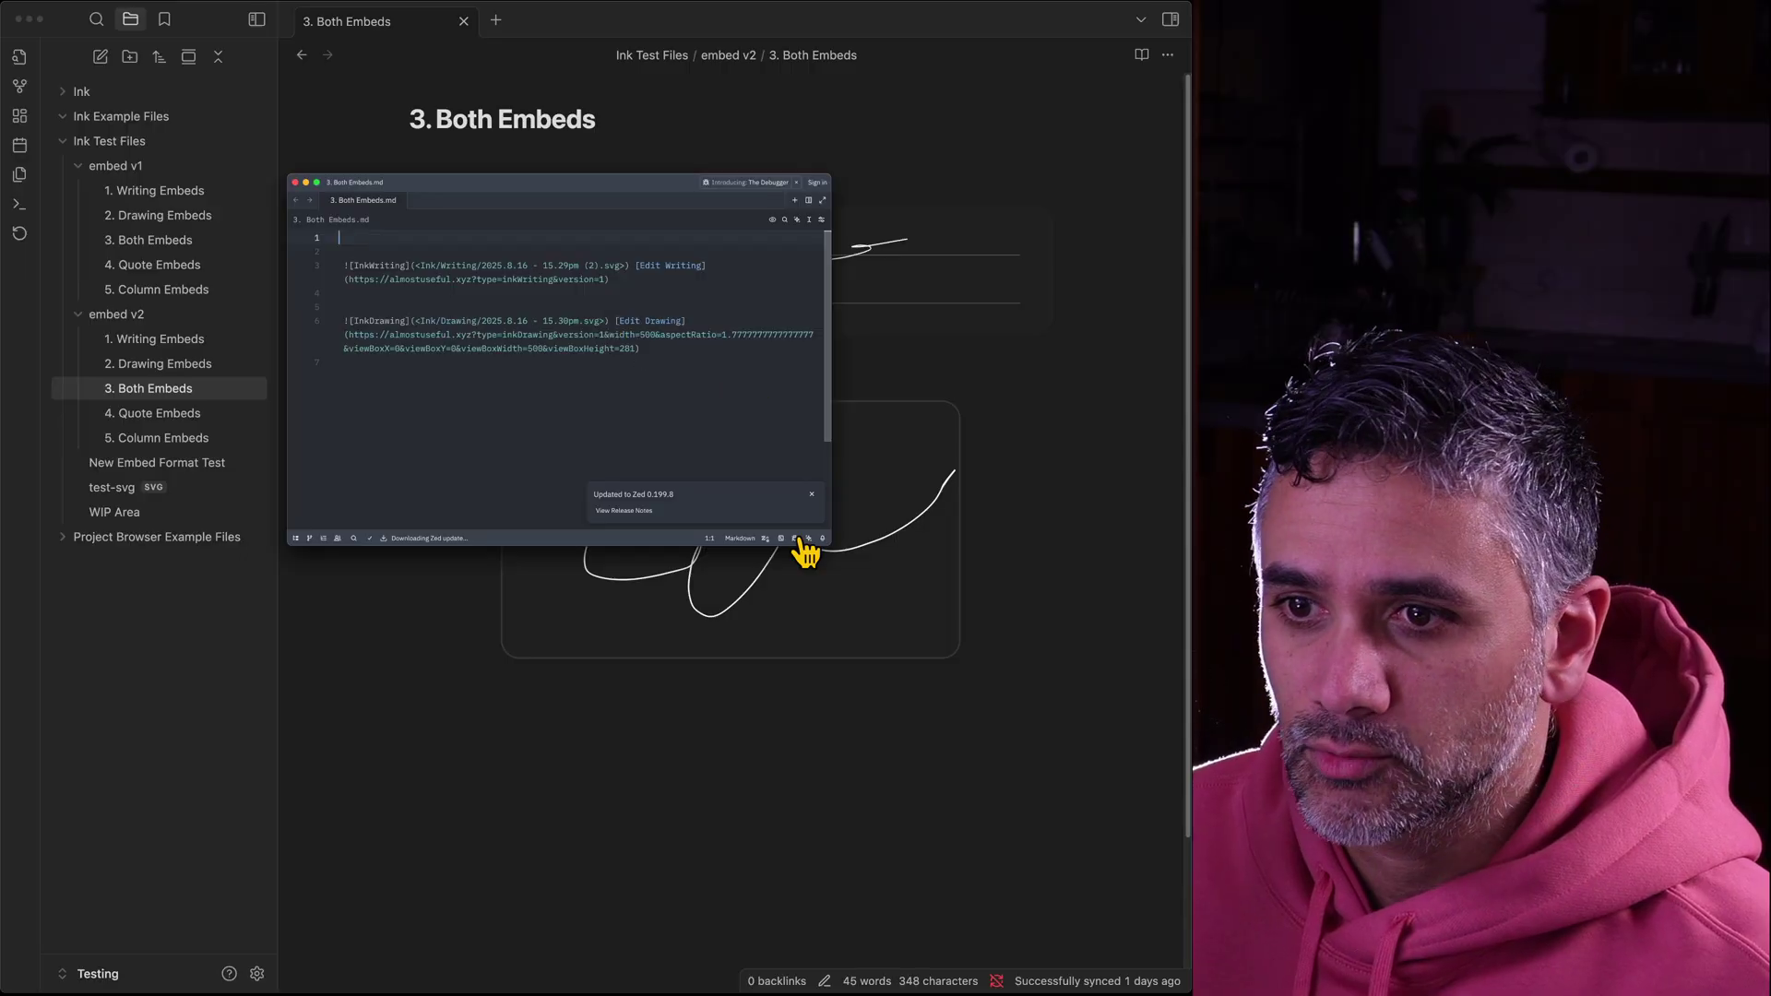
drag(828, 543, 908, 653)
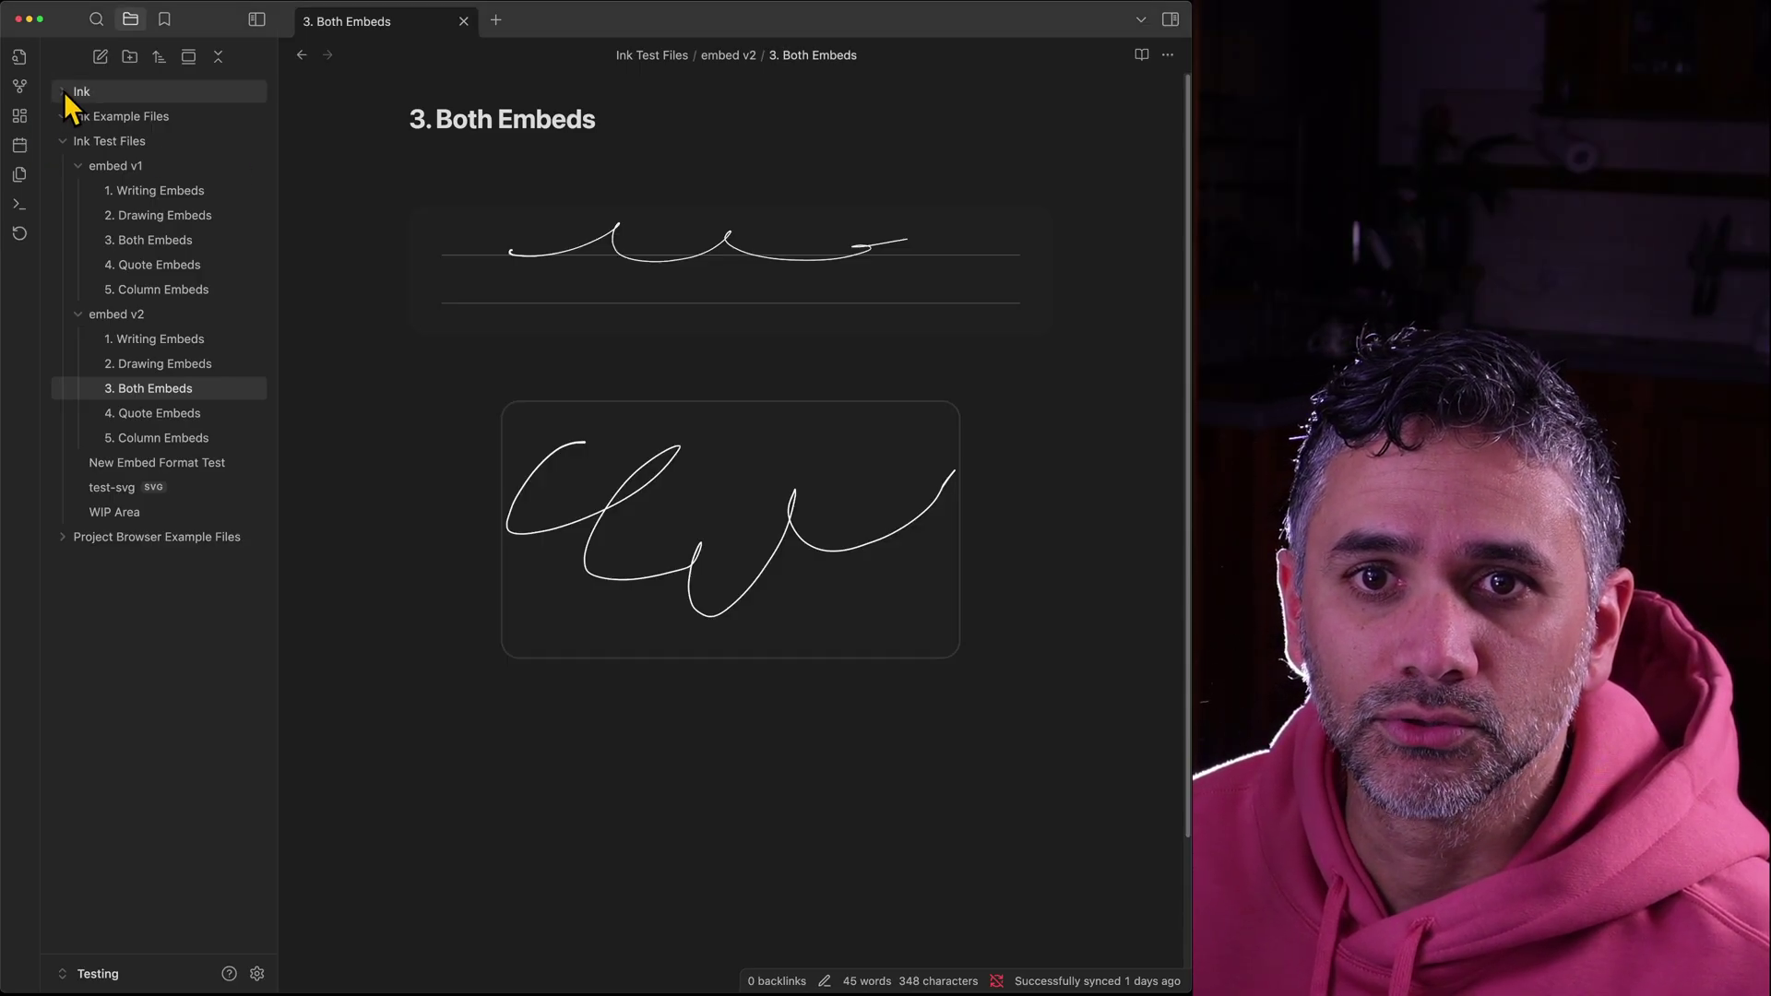
- Expand the Ink folder and its Writing and Drawing subfolders to list the dated ink and SVG files
click(64, 91)
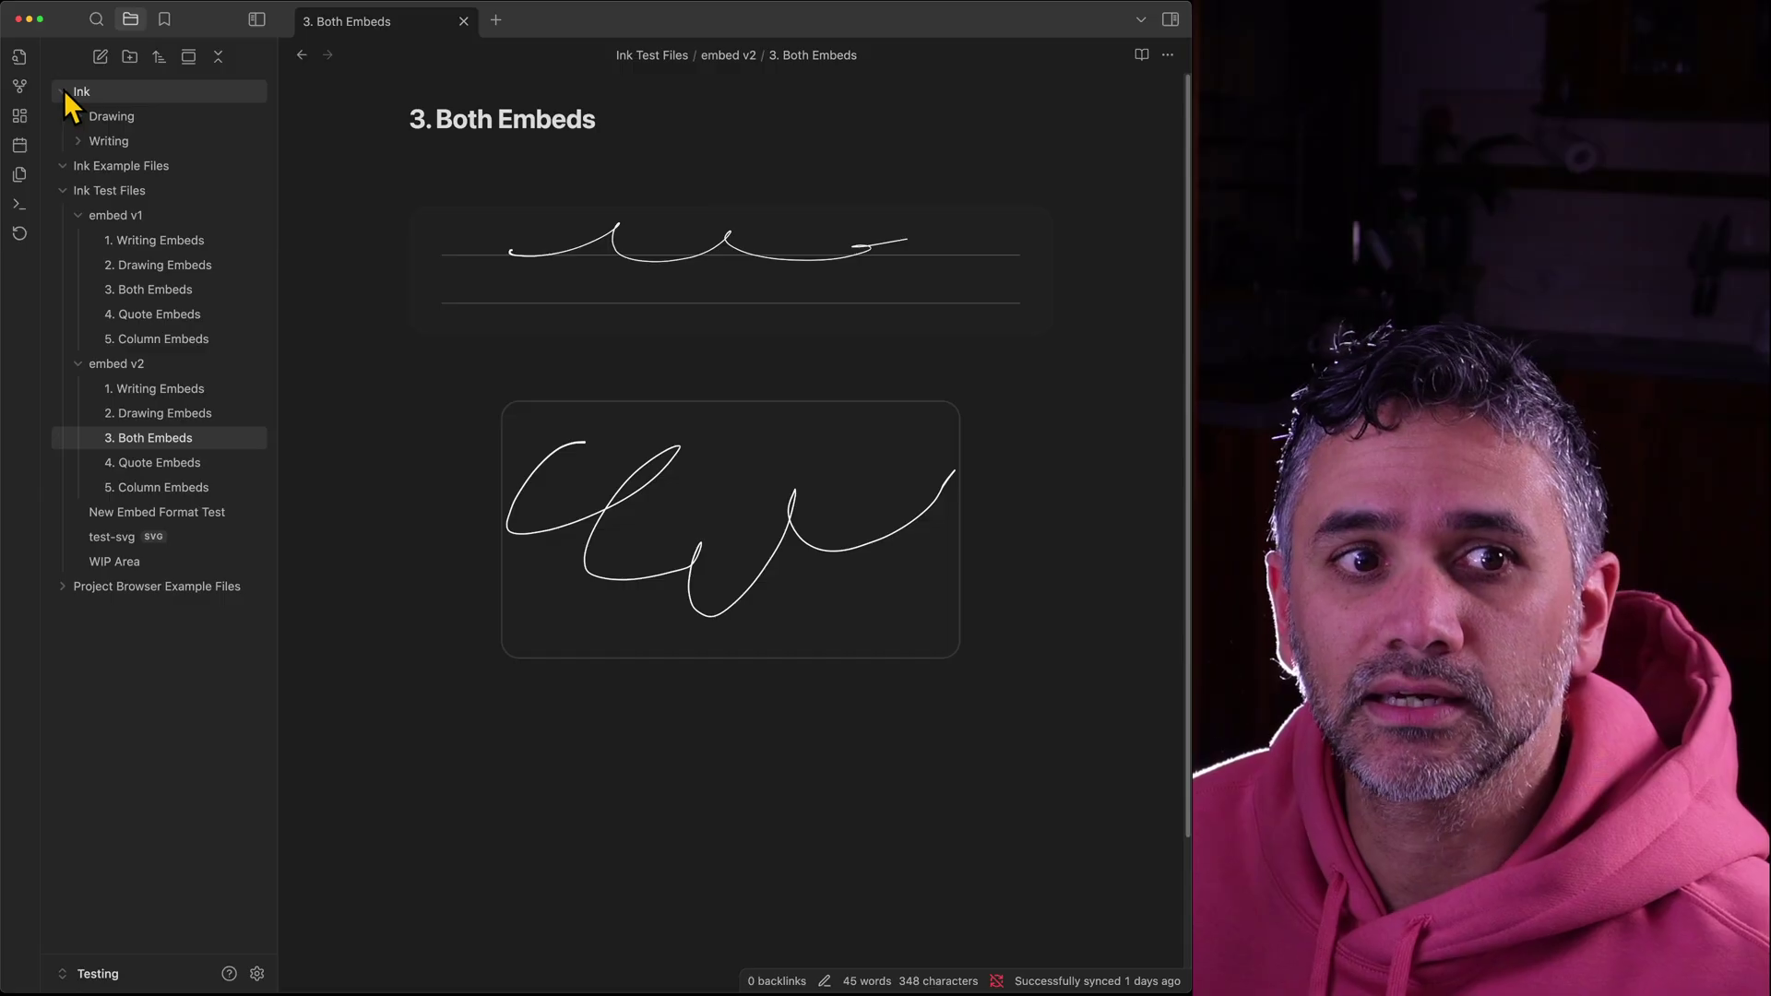
click(77, 140)
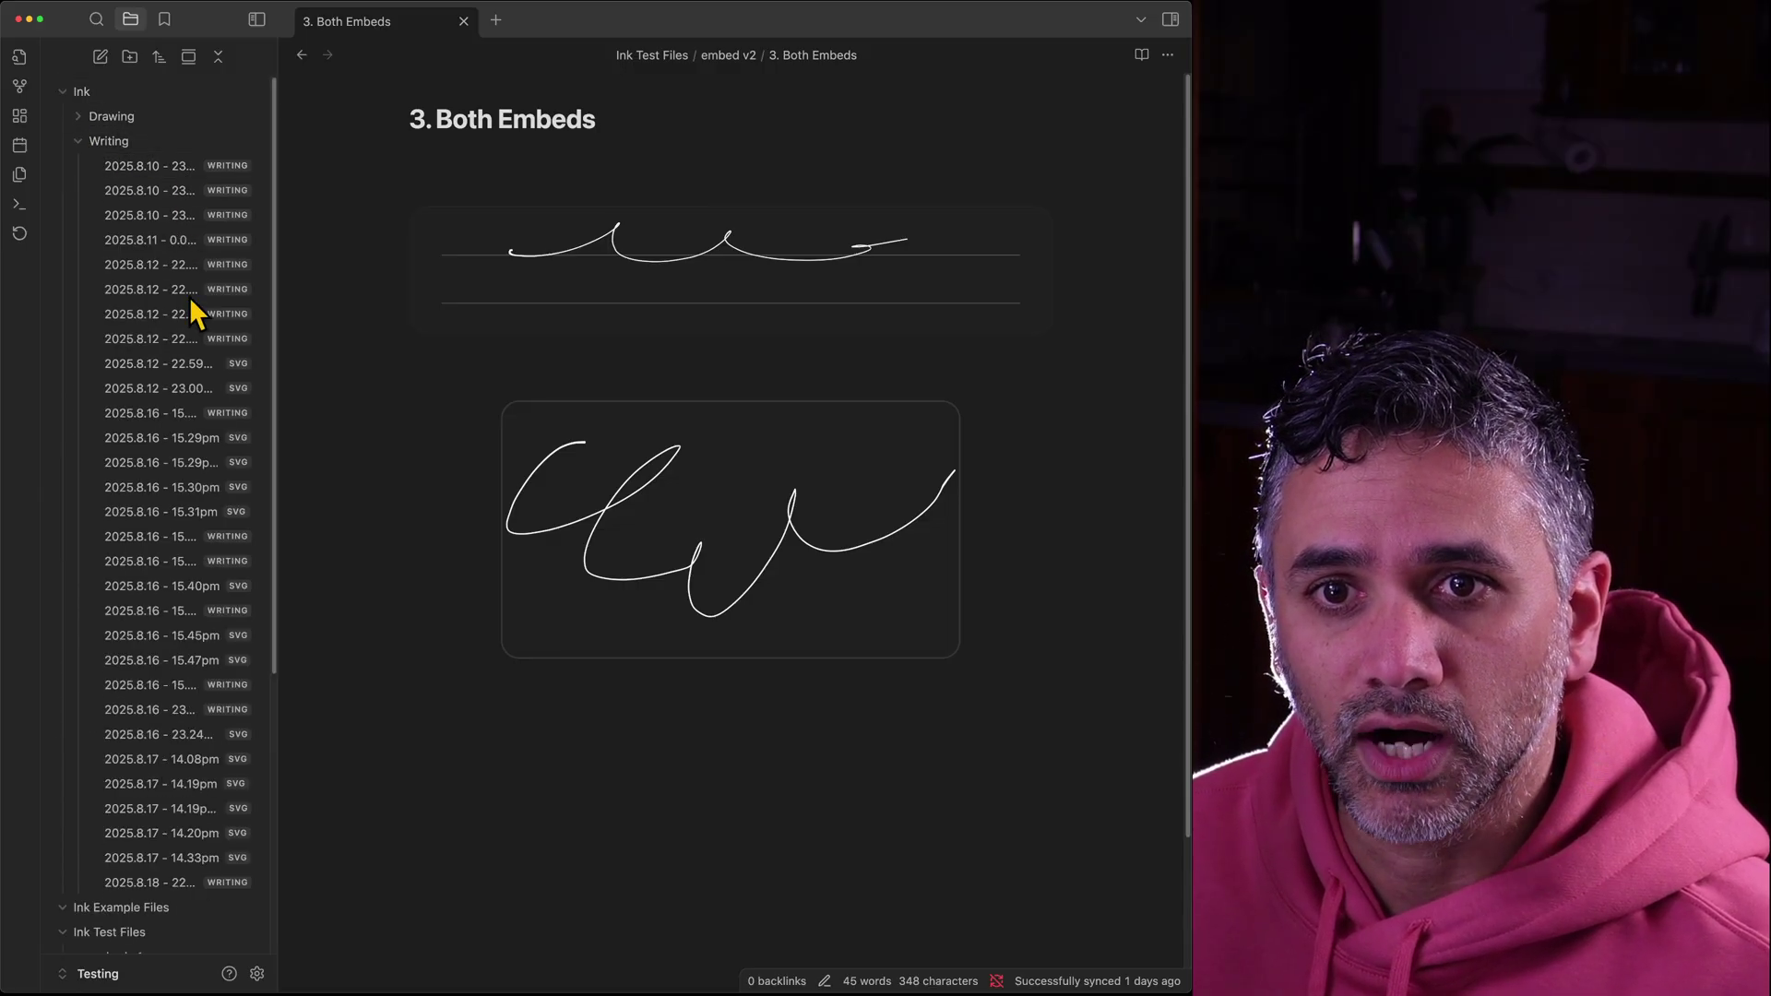
click(82, 117)
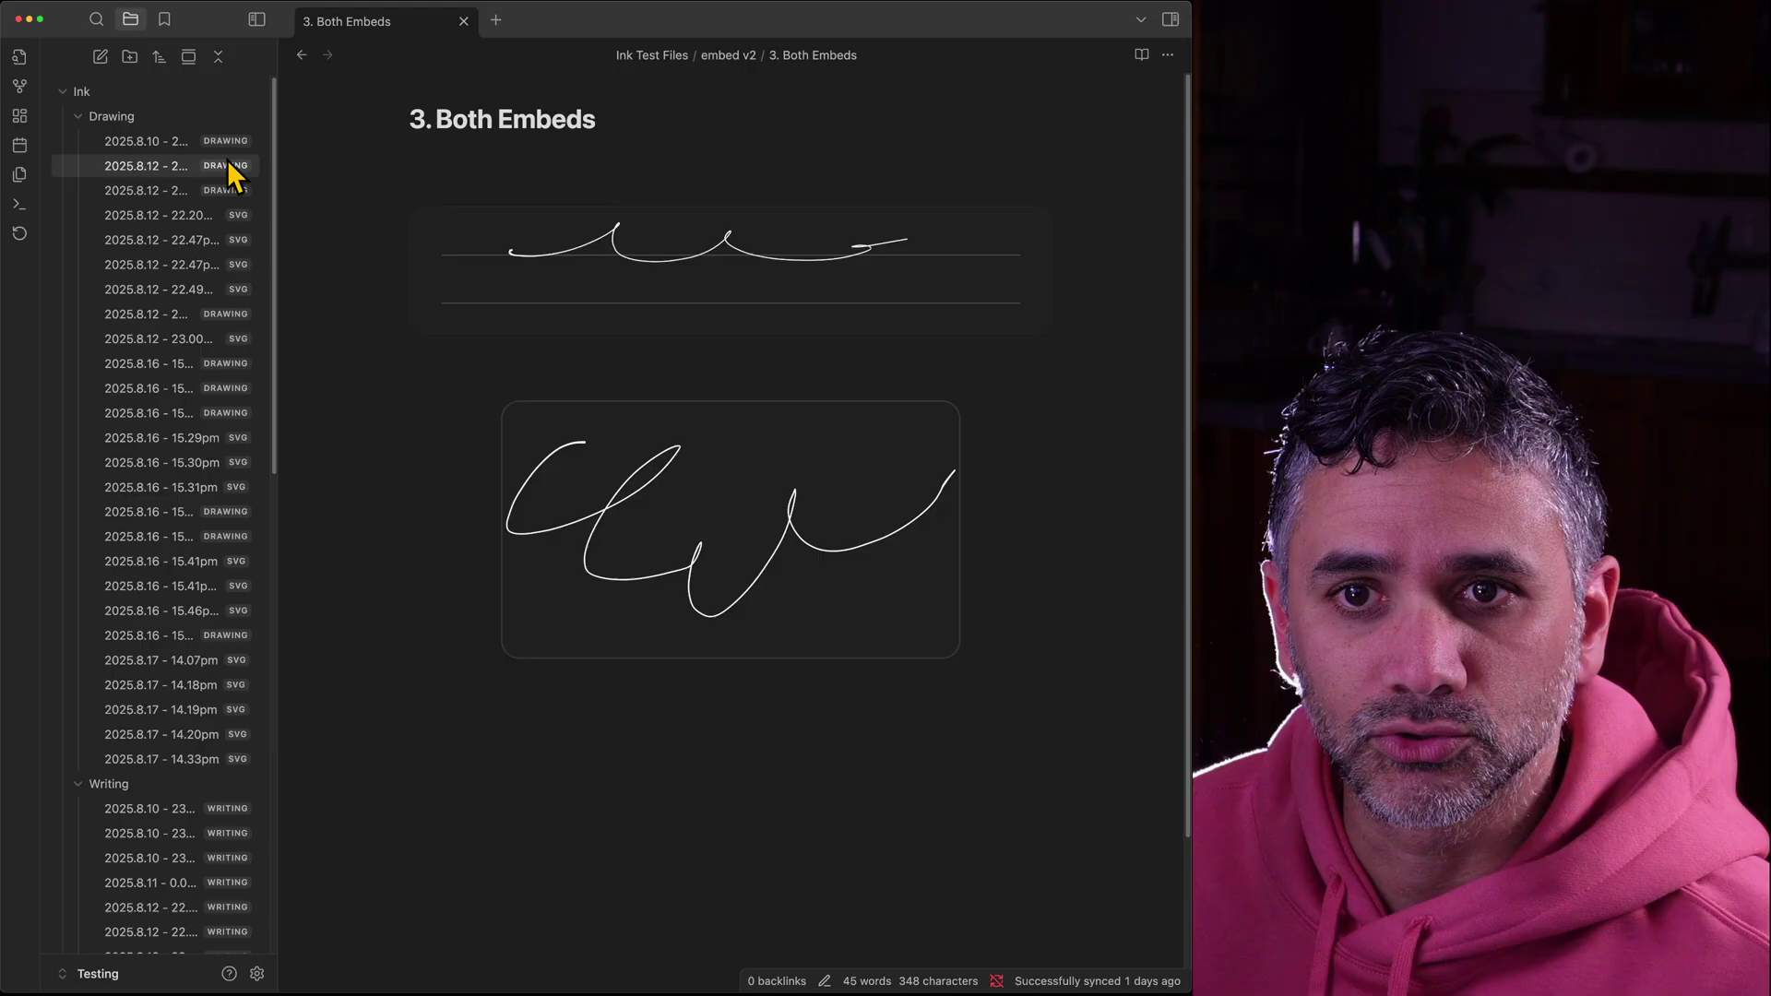
- Collapse Drawing, open the 2025.8.12 - 22.59pm handwriting SVG, and reveal it in Finder
click(81, 116)
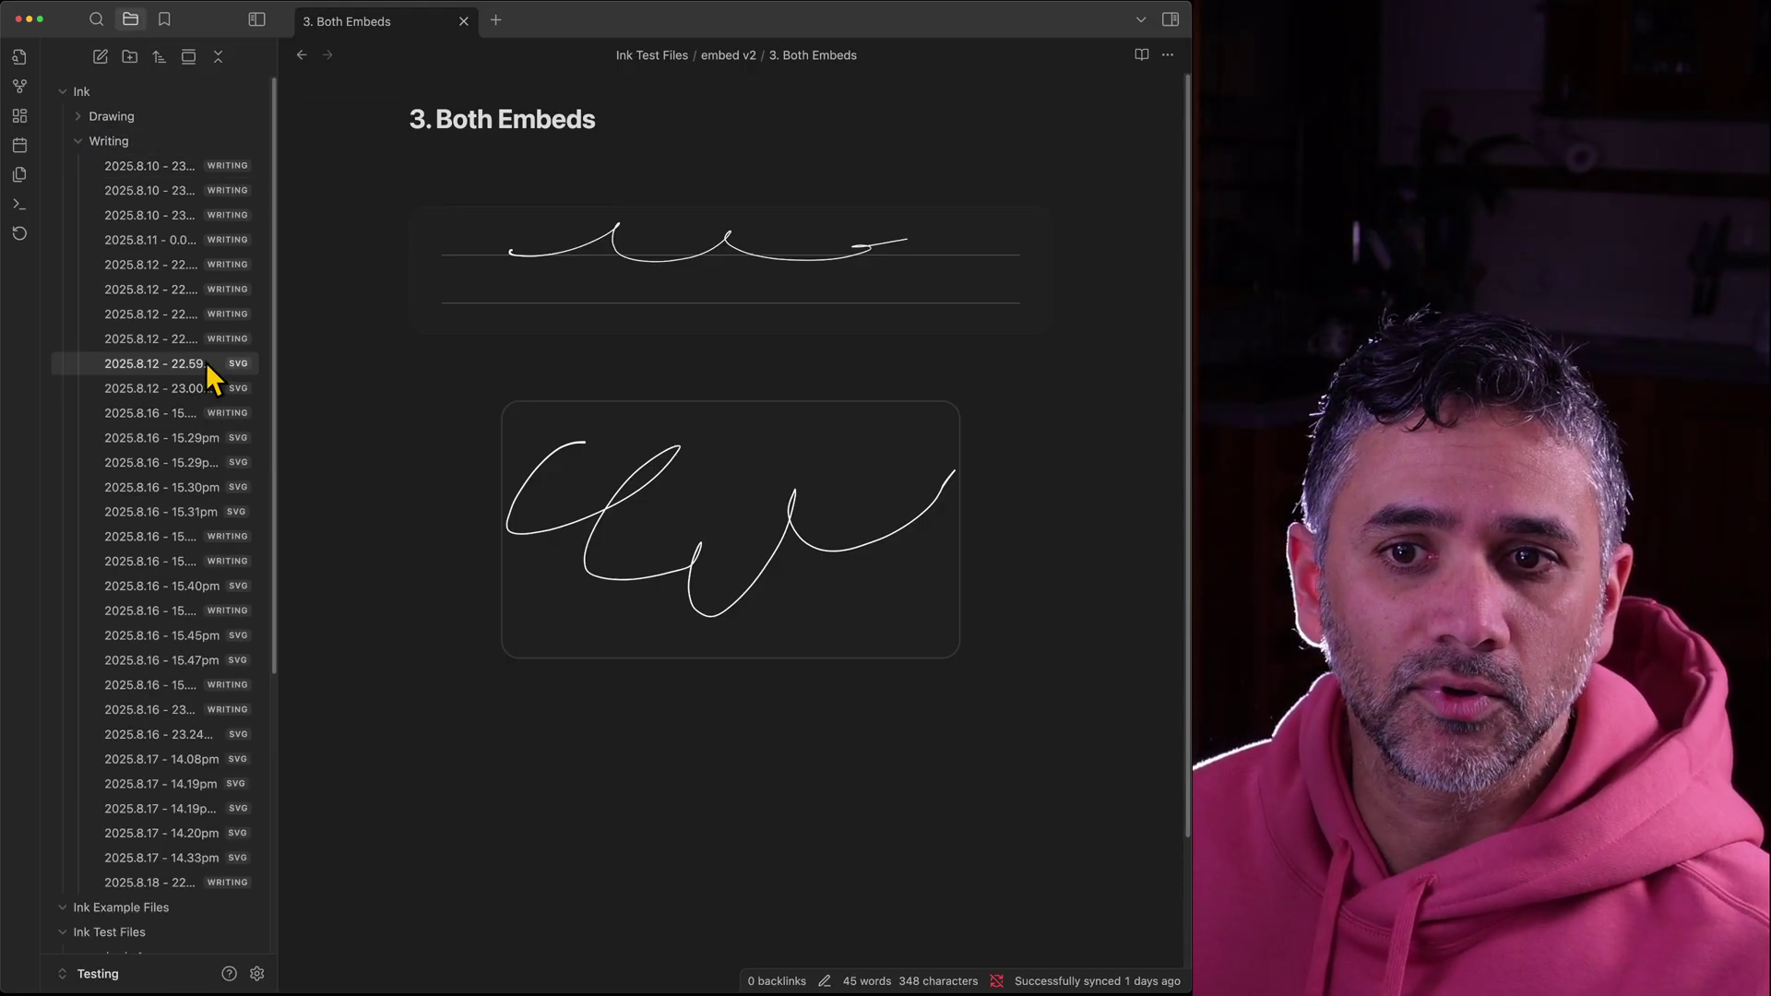
click(163, 365)
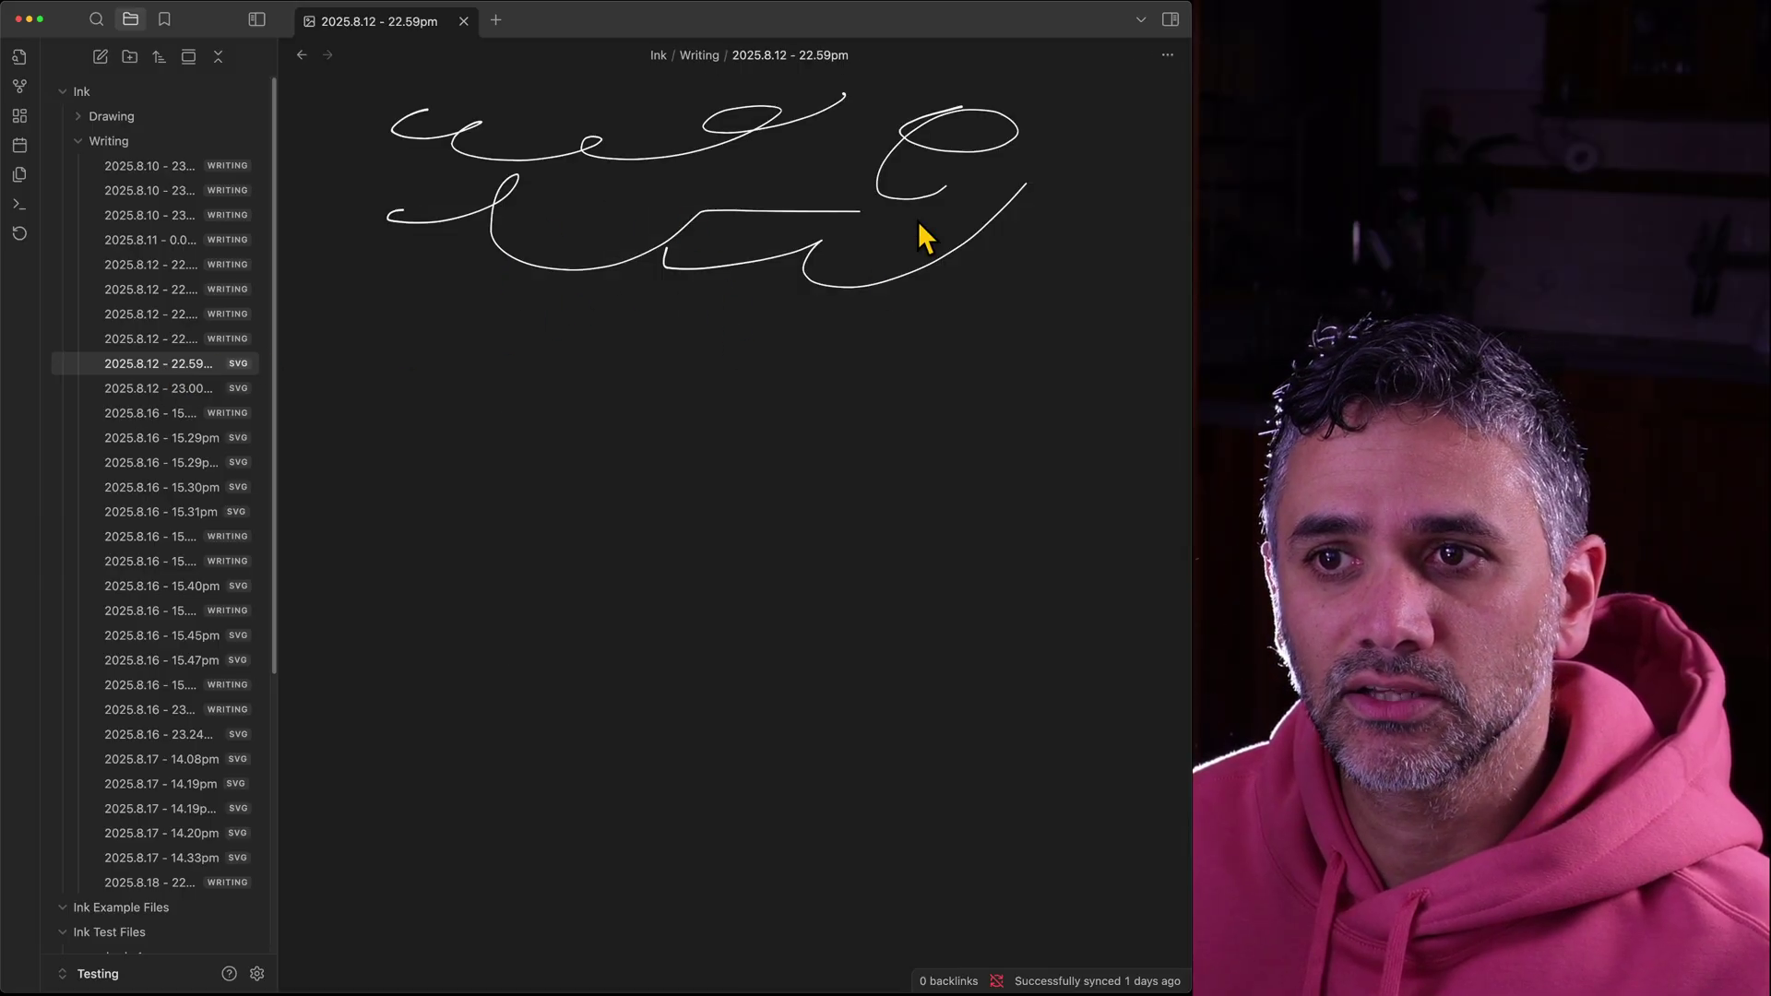
right_click(198, 369)
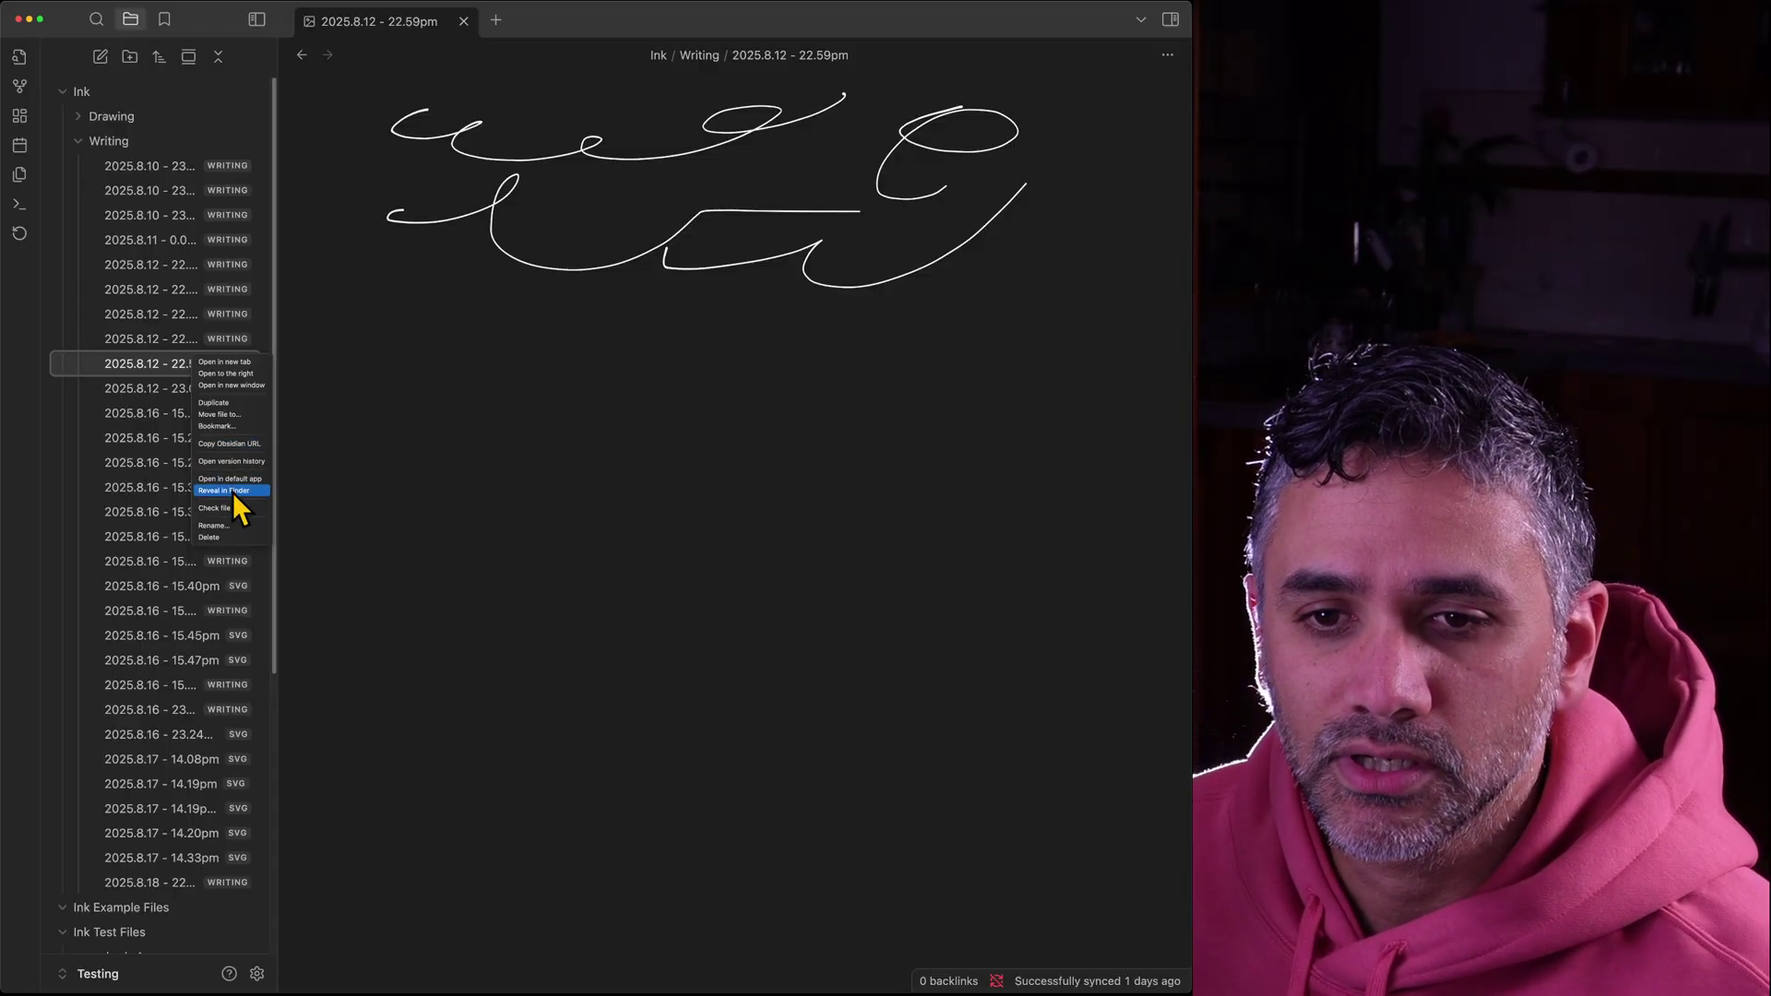
click(230, 489)
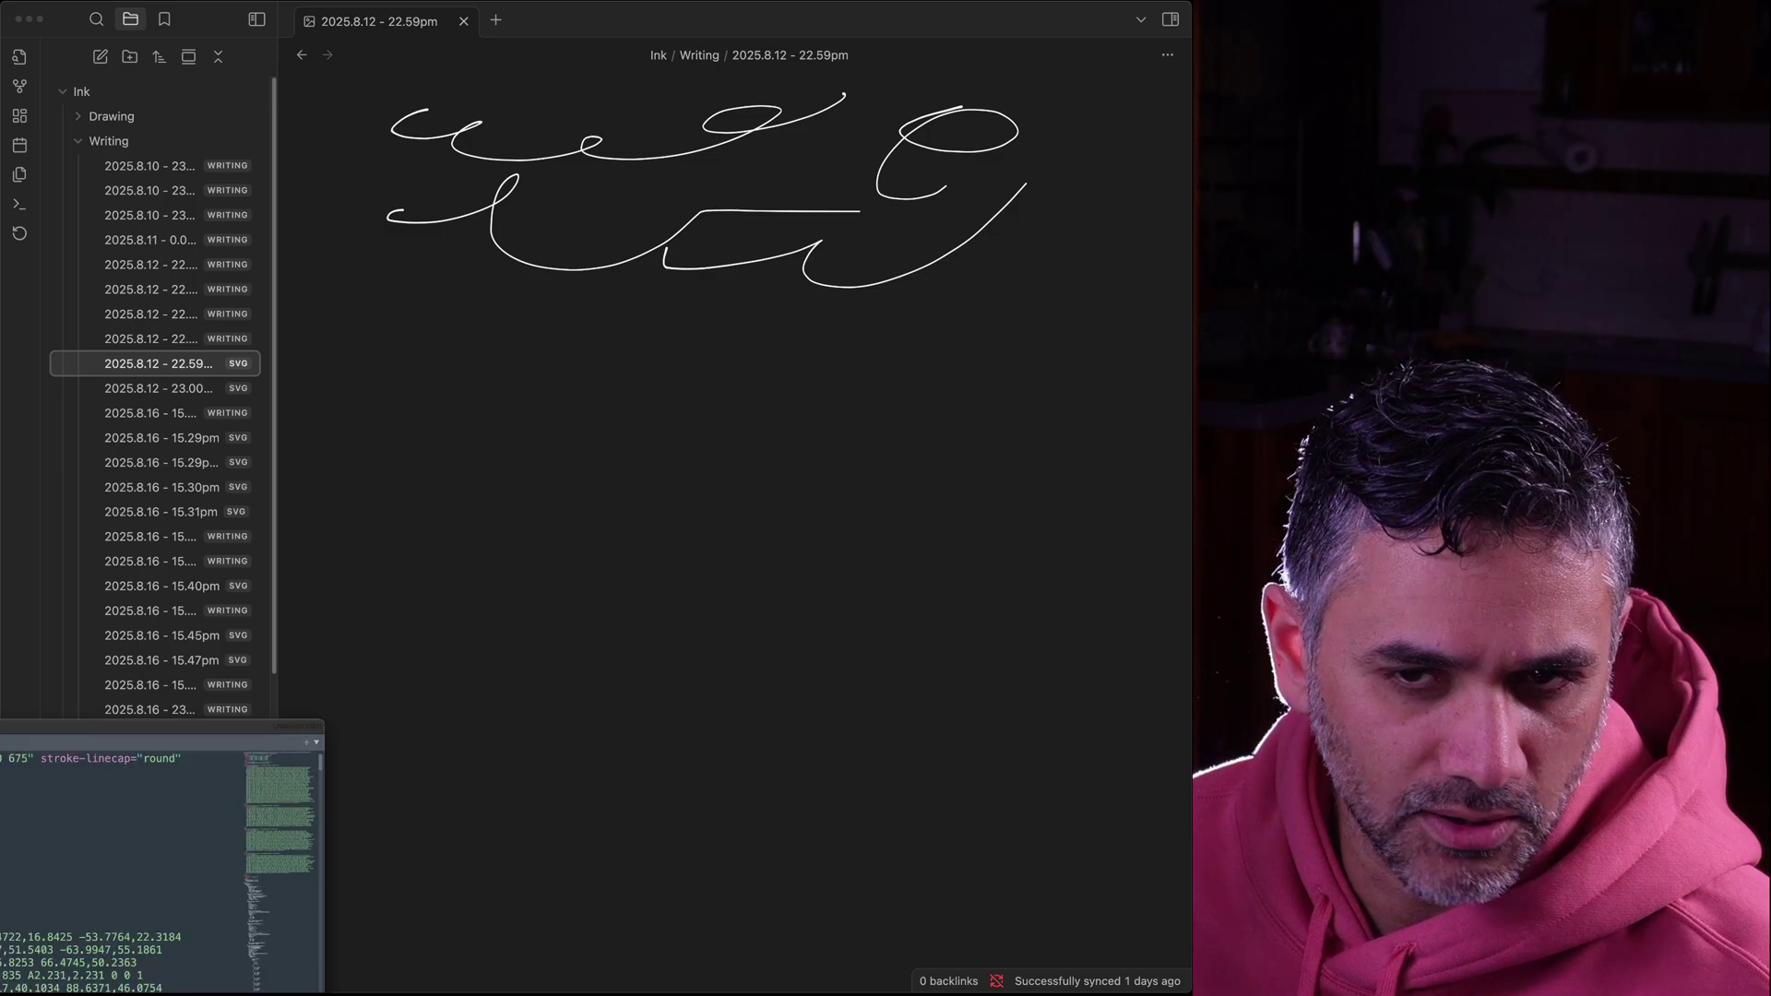
- Review the SVG's path markup through line 14 in the text editor
drag(1, 738, 452, 131)
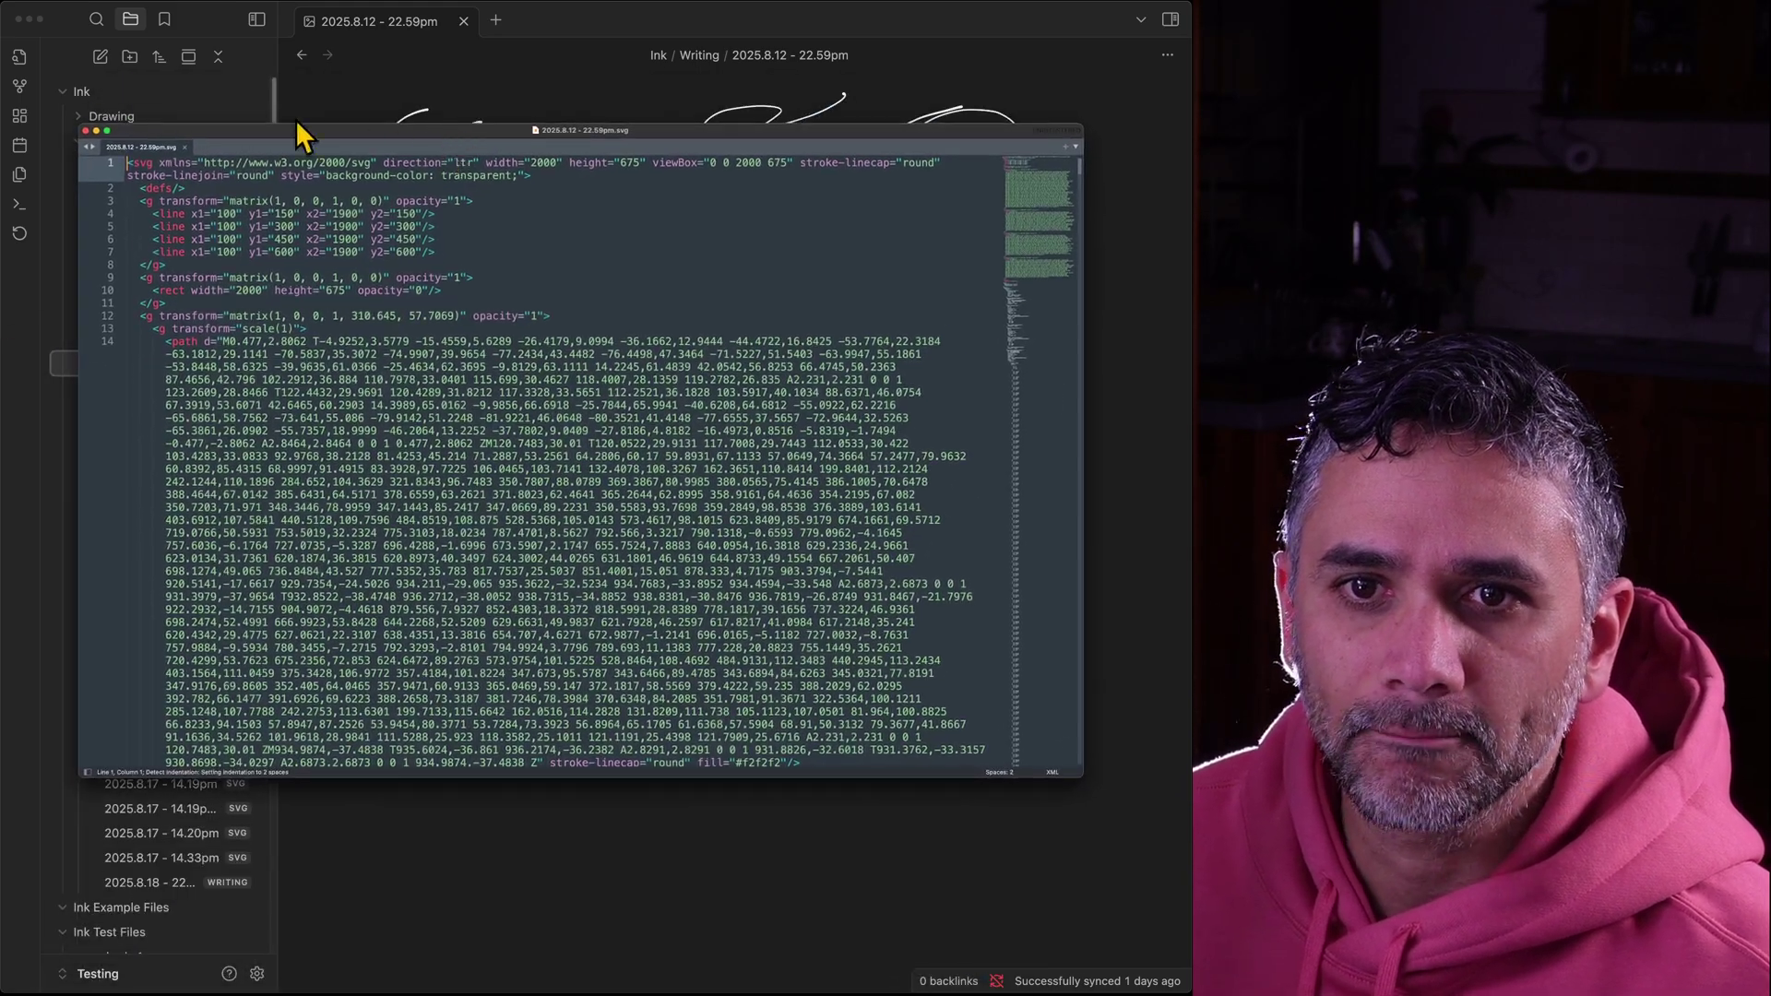
drag(129, 166, 281, 639)
scroll(282, 639, down, 4)
scroll(277, 590, up, 4)
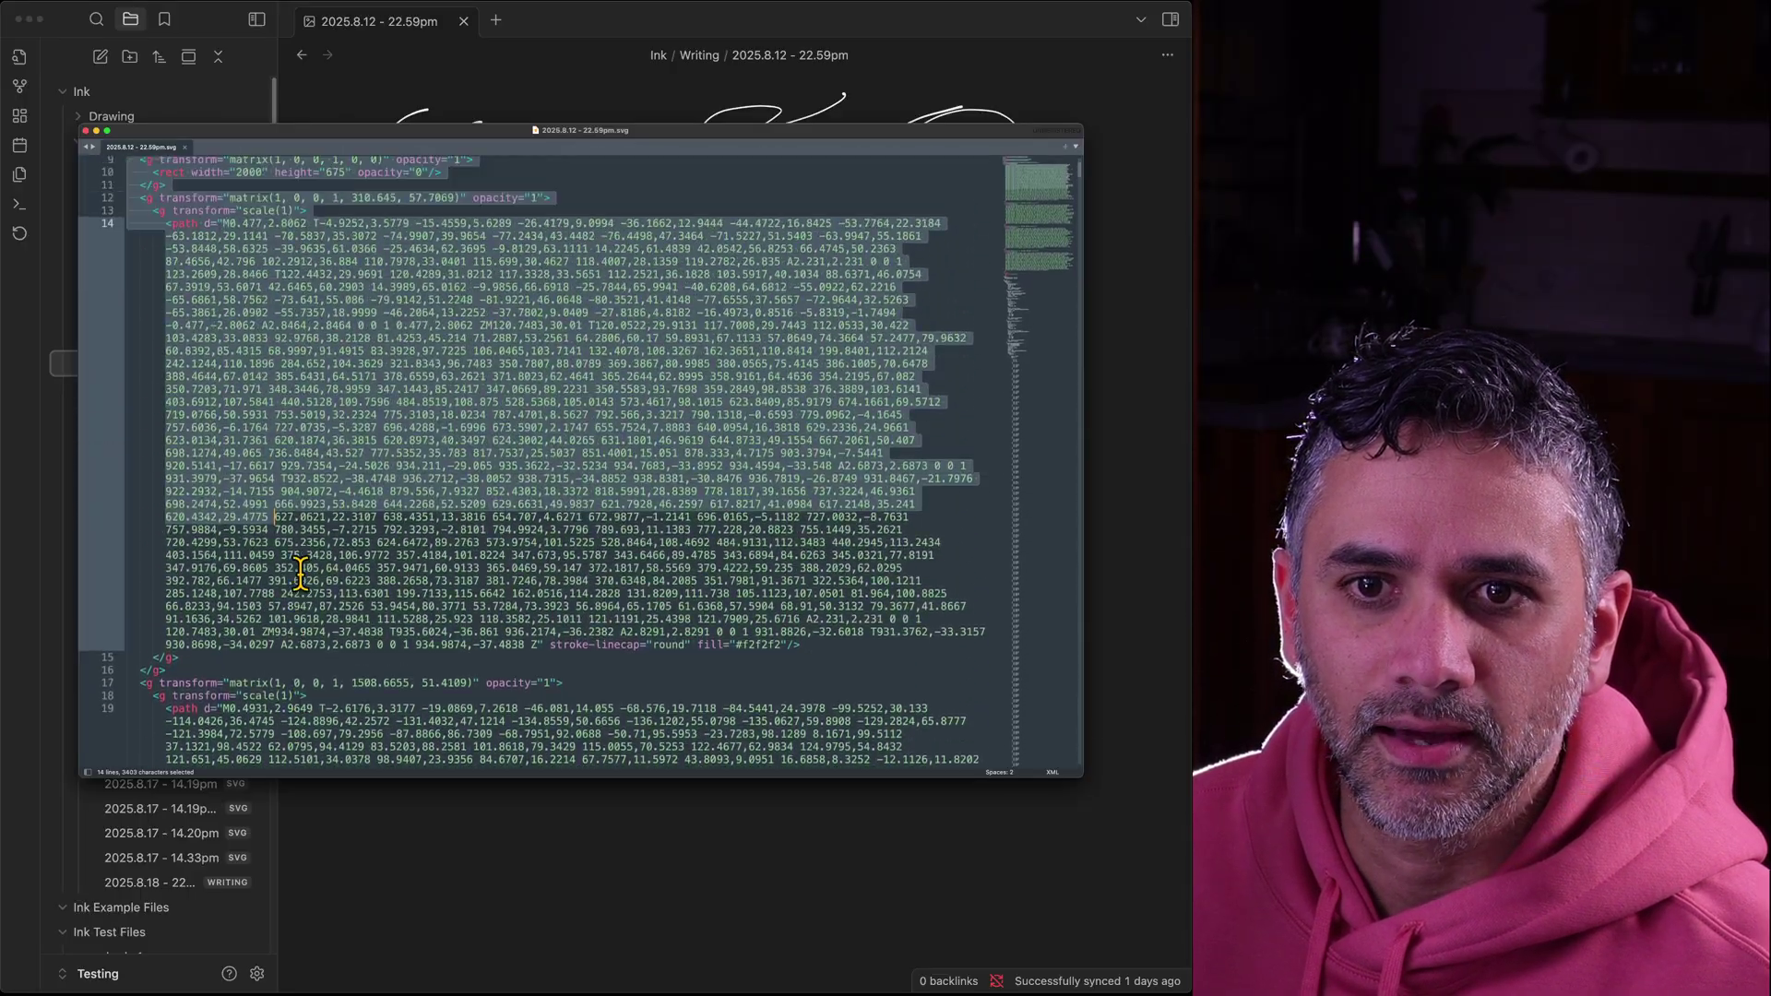
scroll(297, 505, down, 10)
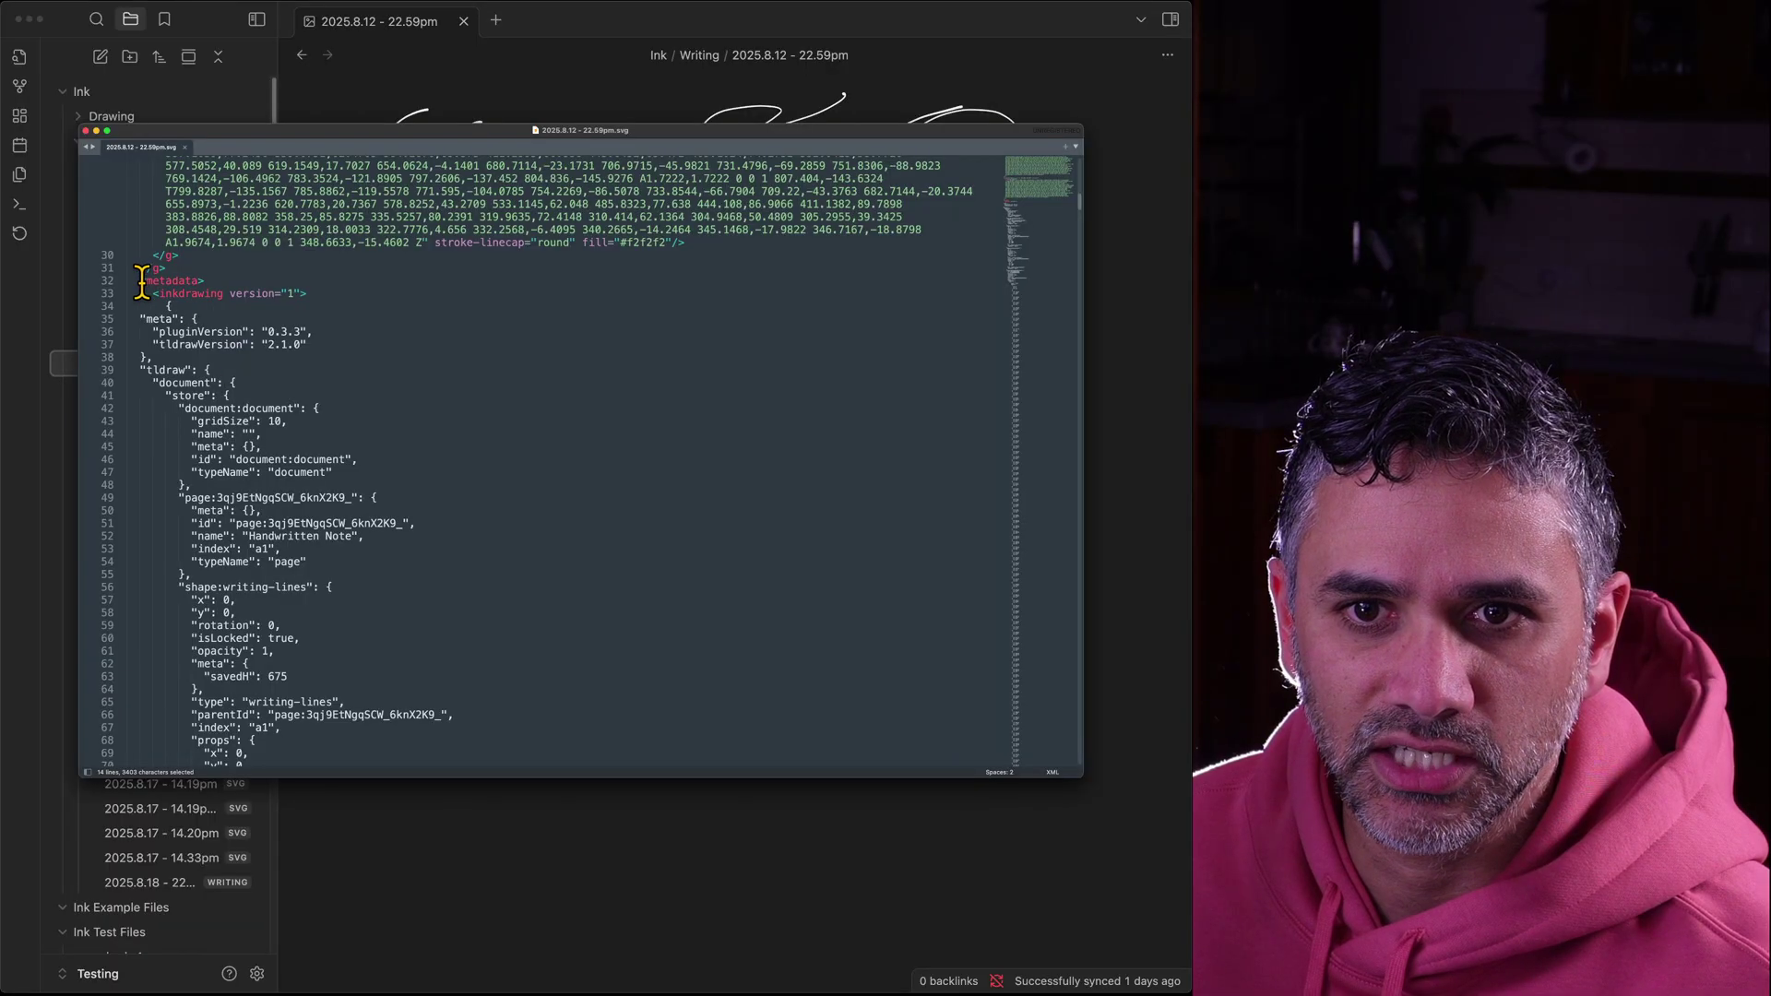
- Inspect the <metadata>/<inkdrawing> JSON block, then close the SVG file
drag(141, 280, 339, 292)
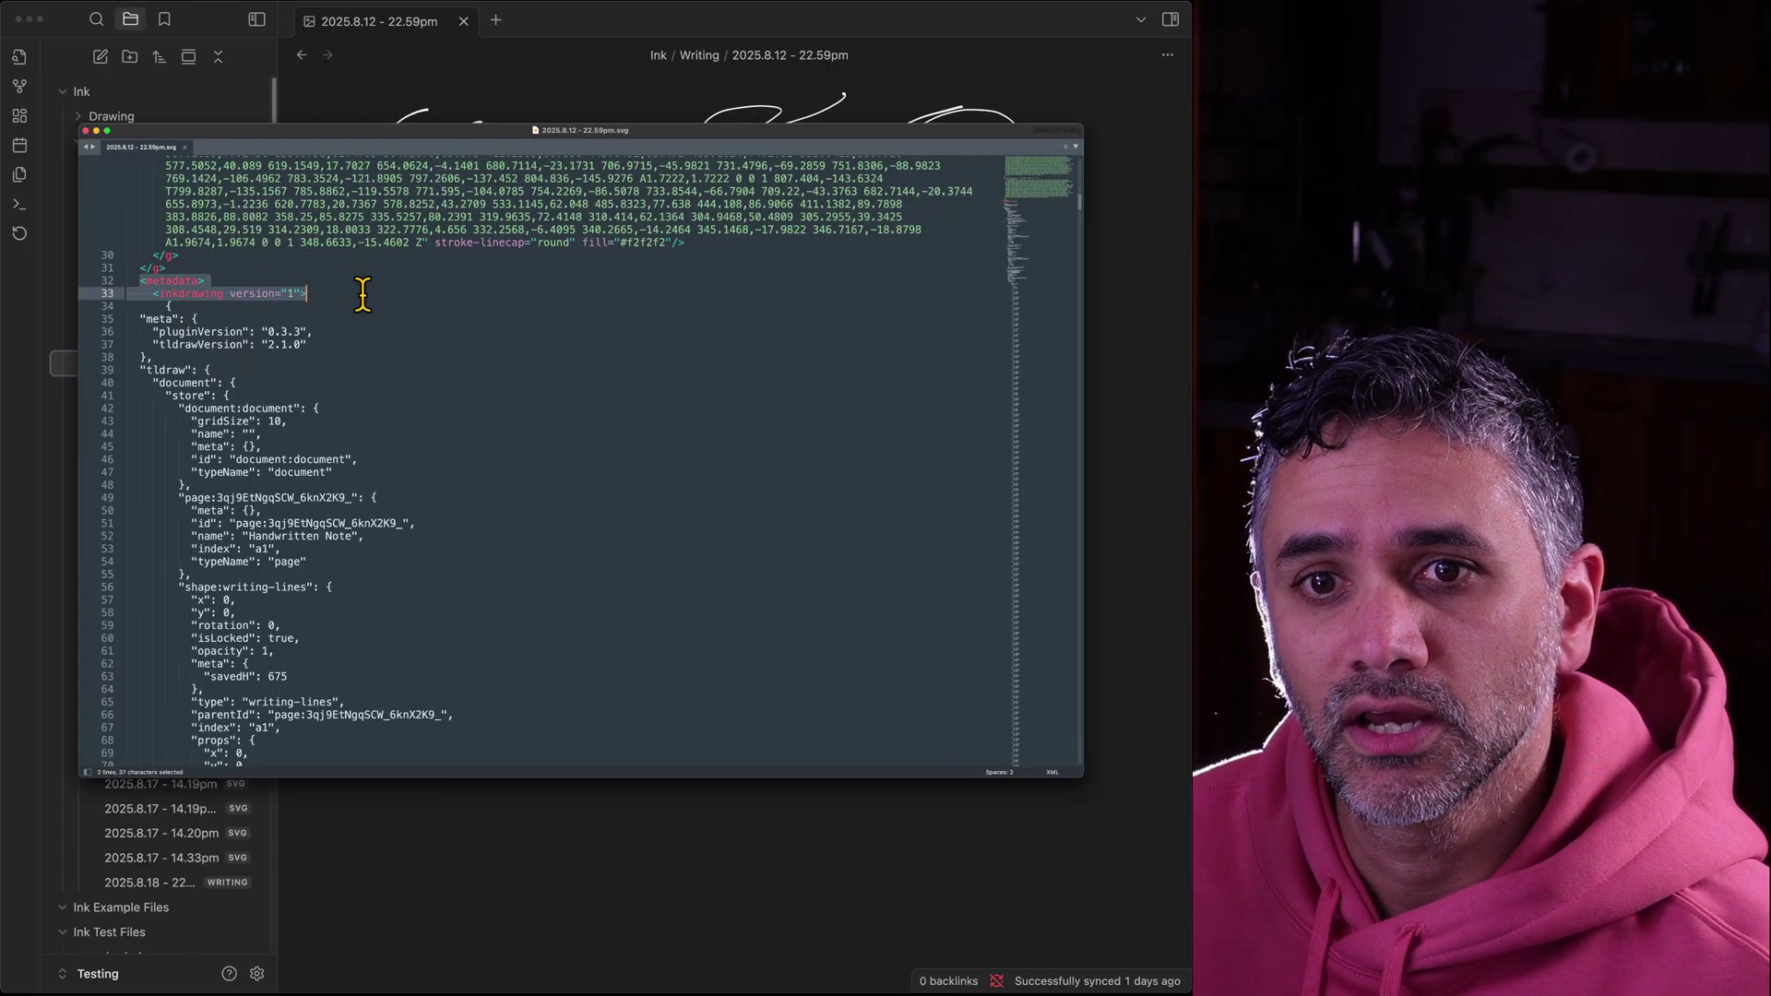
drag(154, 293, 366, 636)
scroll(351, 619, down, 20)
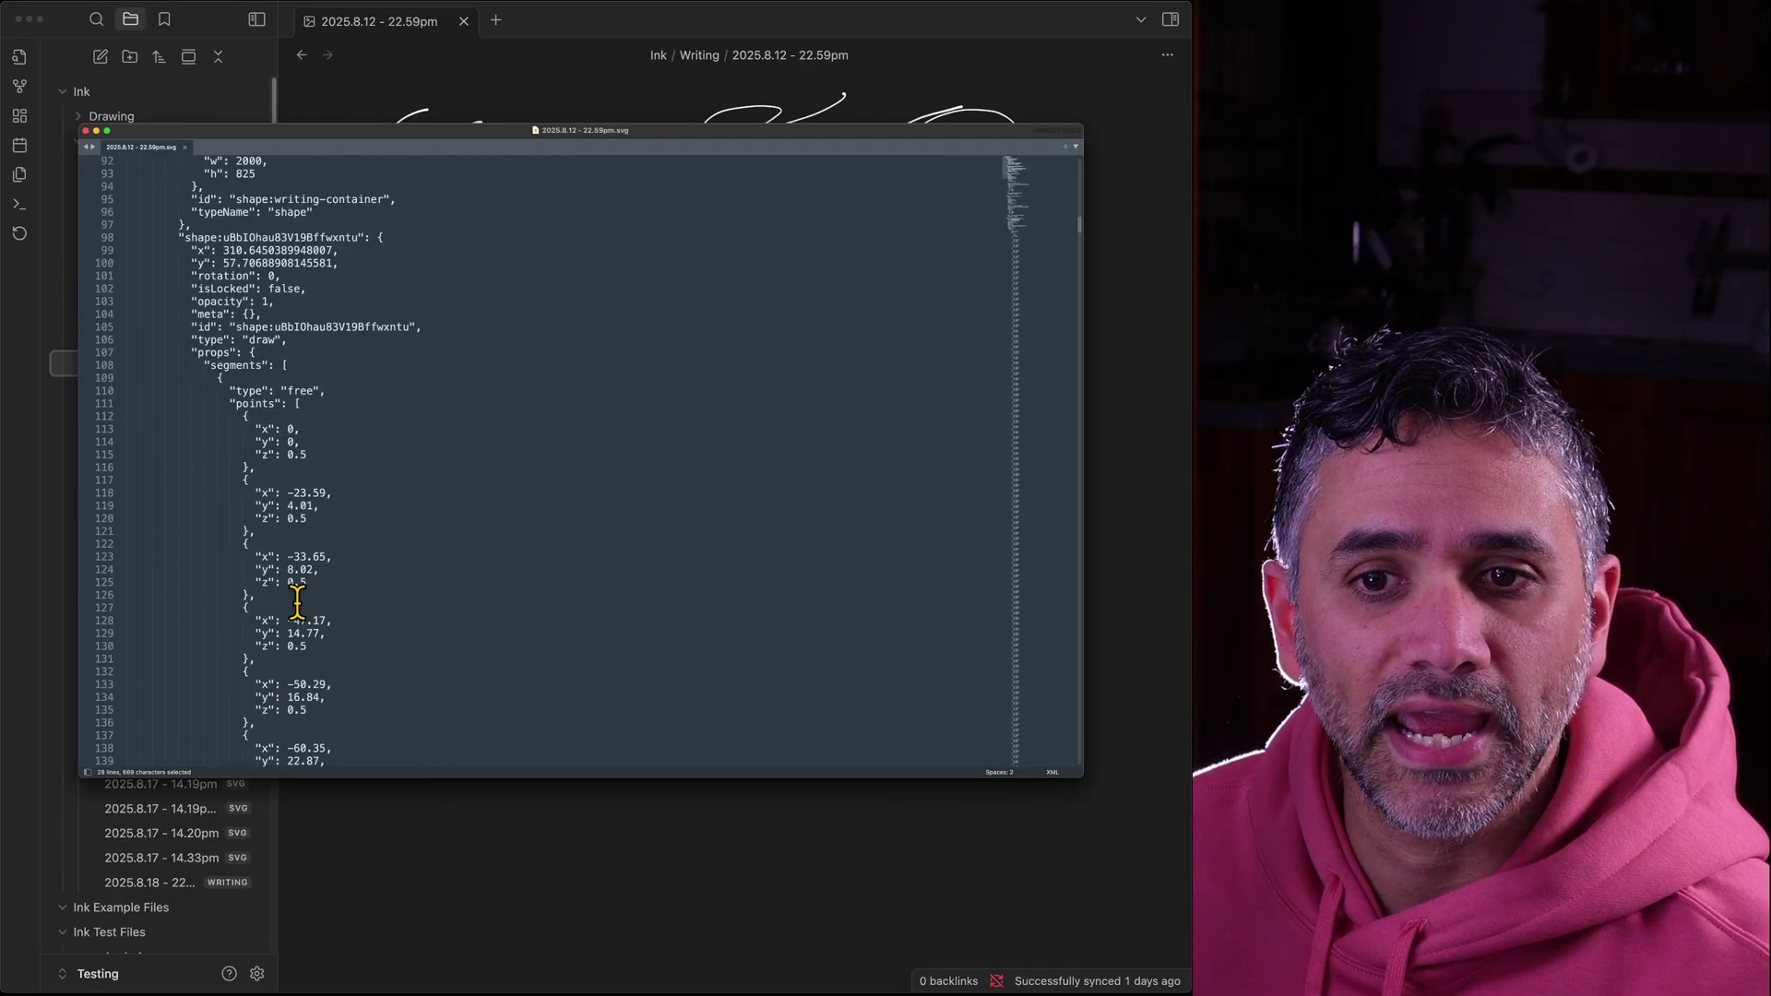
scroll(312, 601, down, 20)
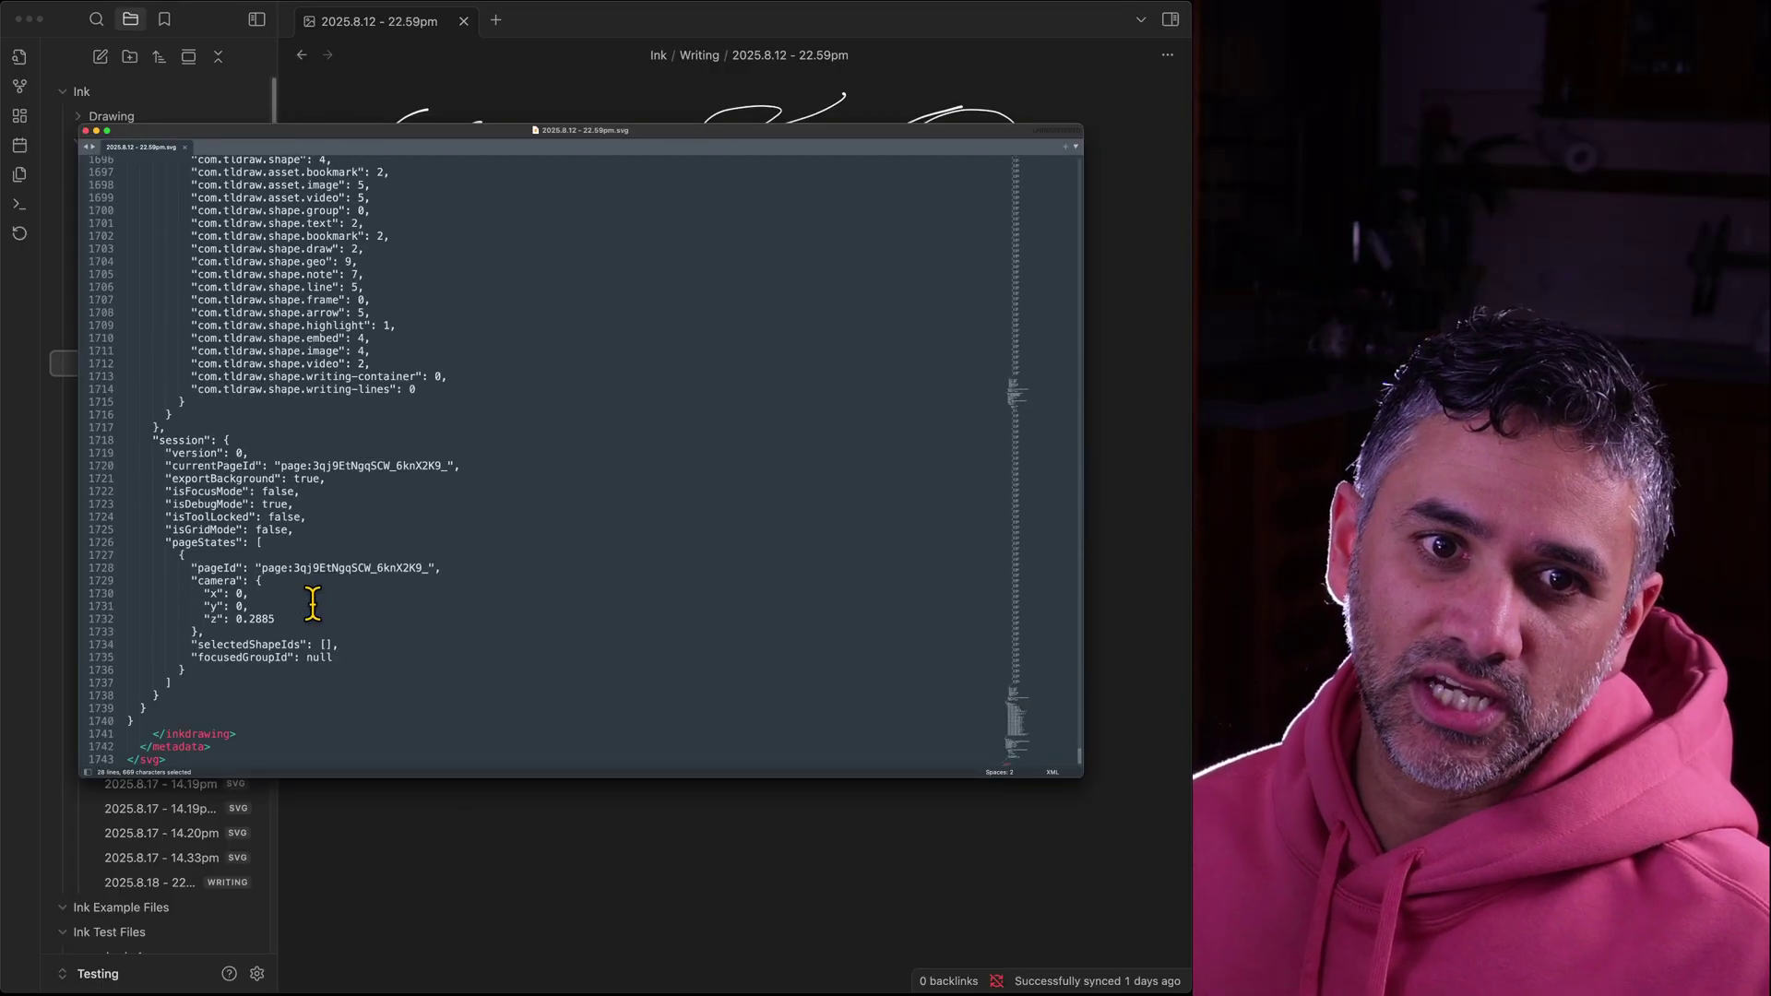
scroll(225, 268, up, 20)
scroll(225, 267, up, 20)
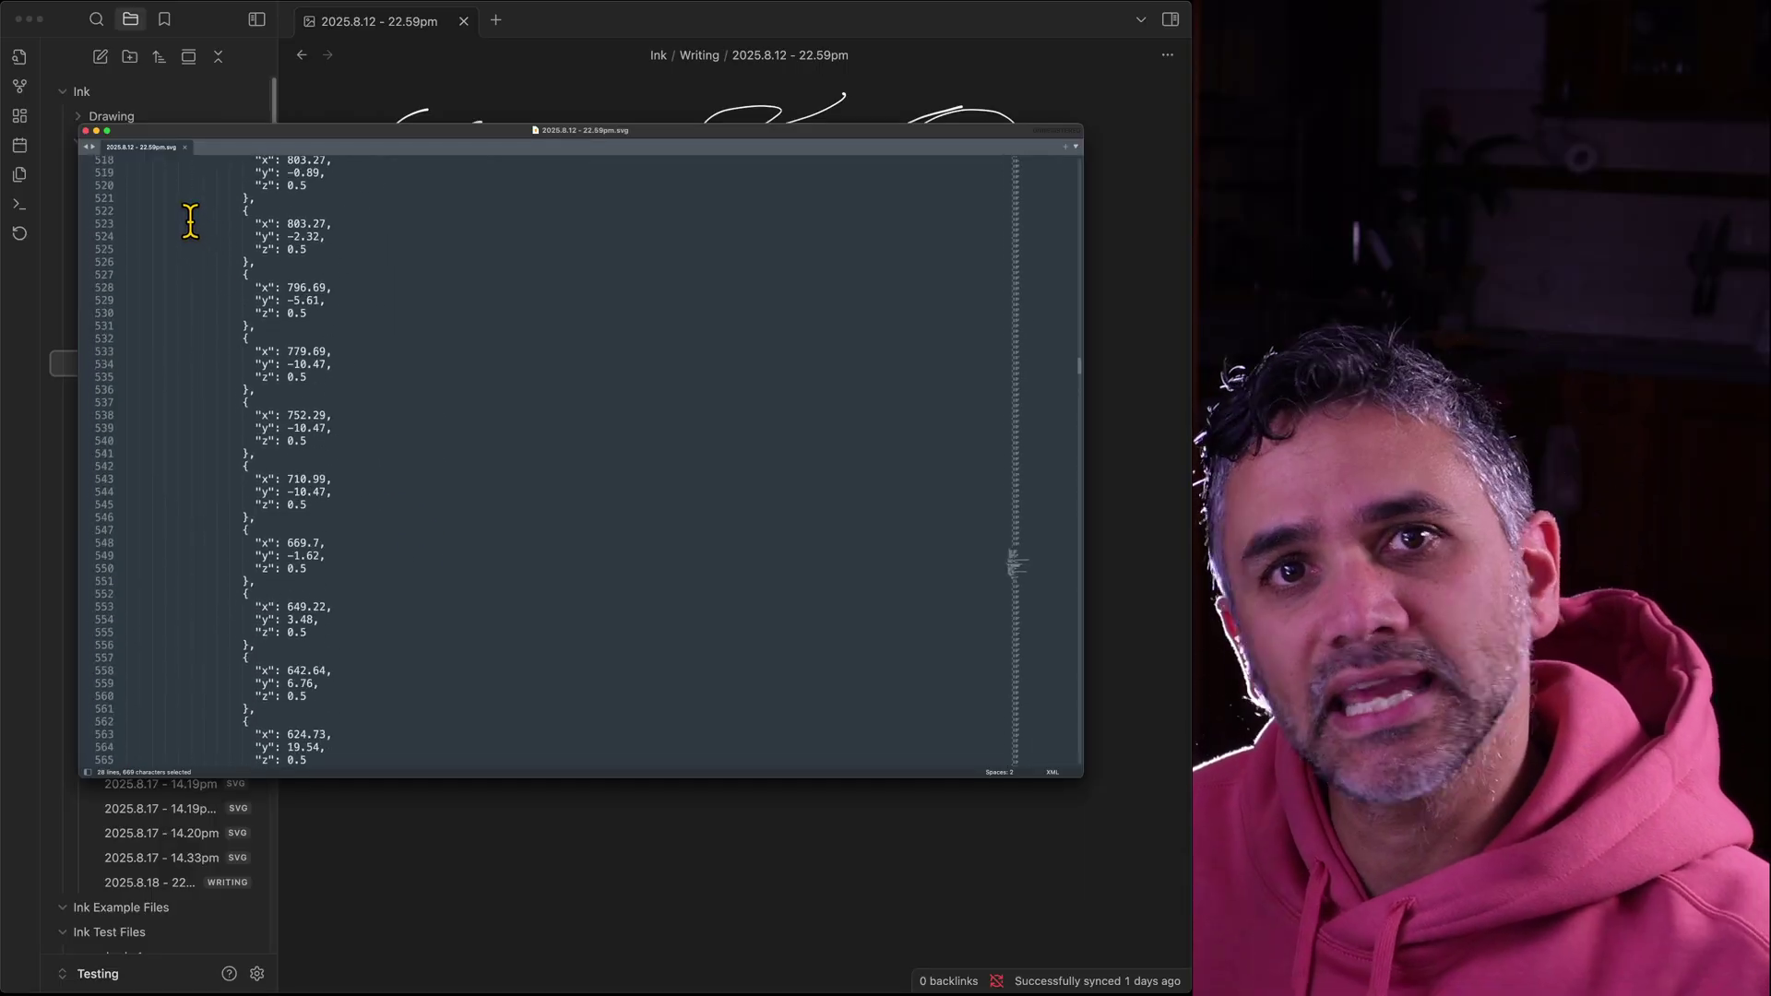
click(185, 148)
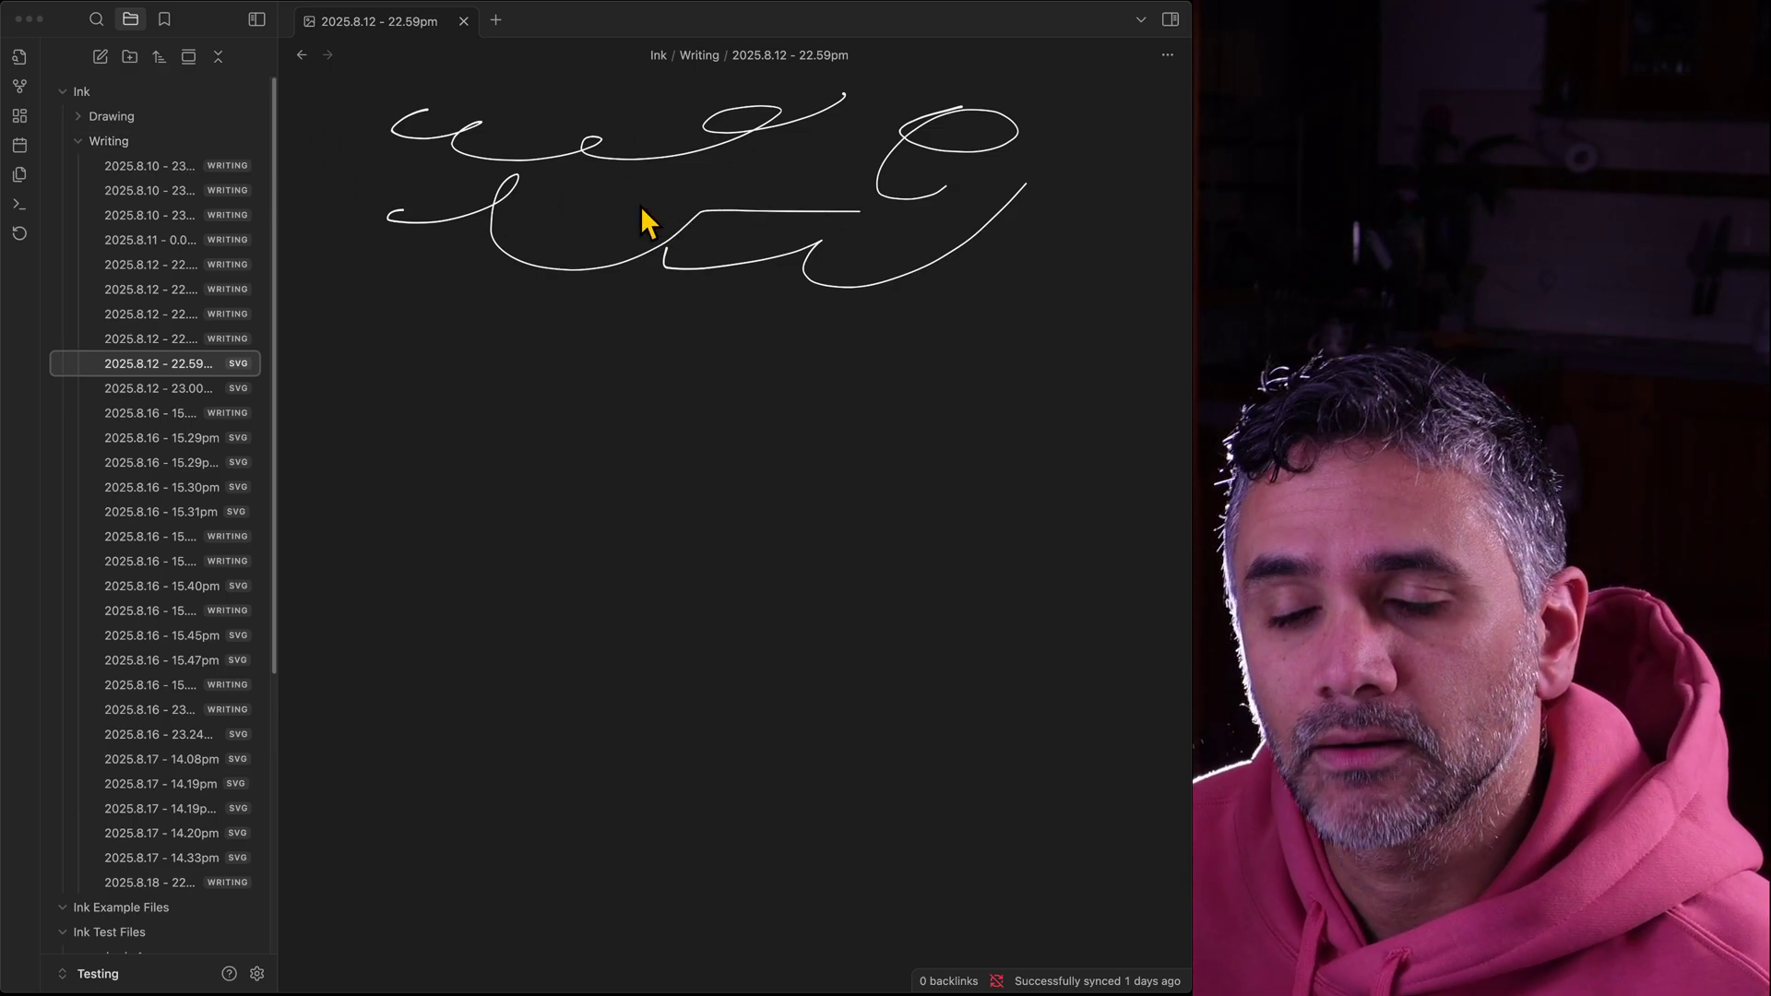
- Refocus Obsidian and collapse the Ink Writing folder in the file explorer
click(79, 141)
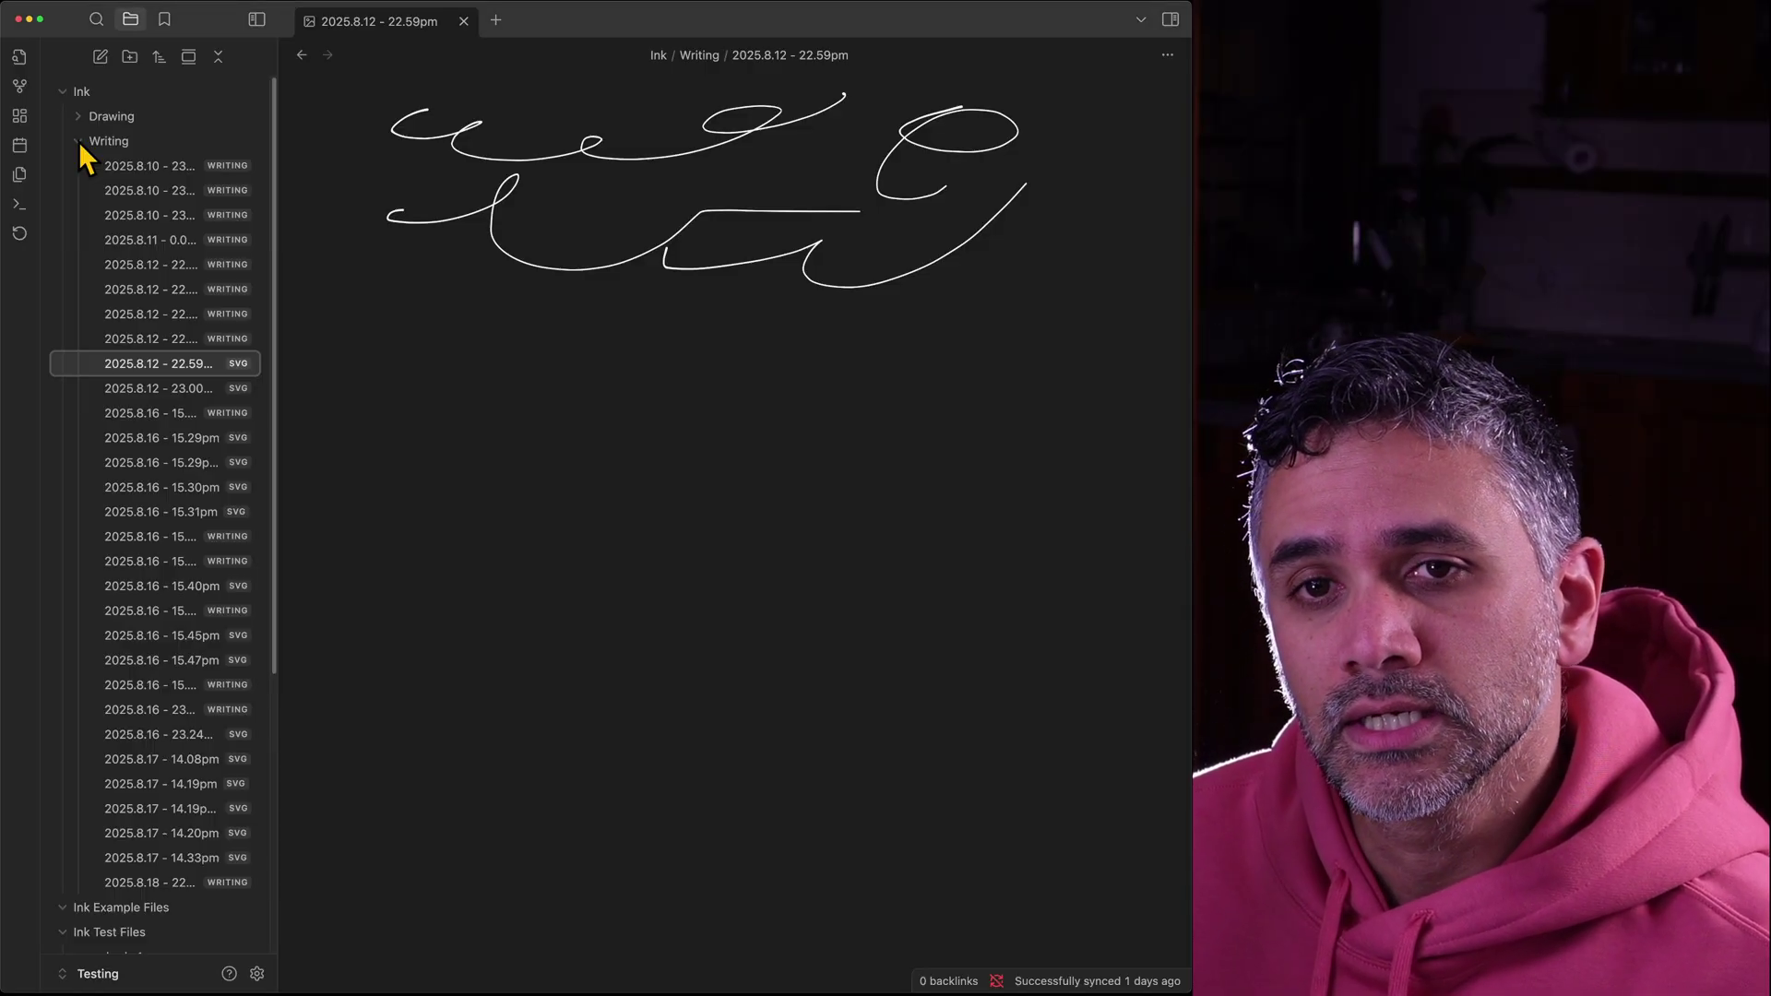
click(76, 142)
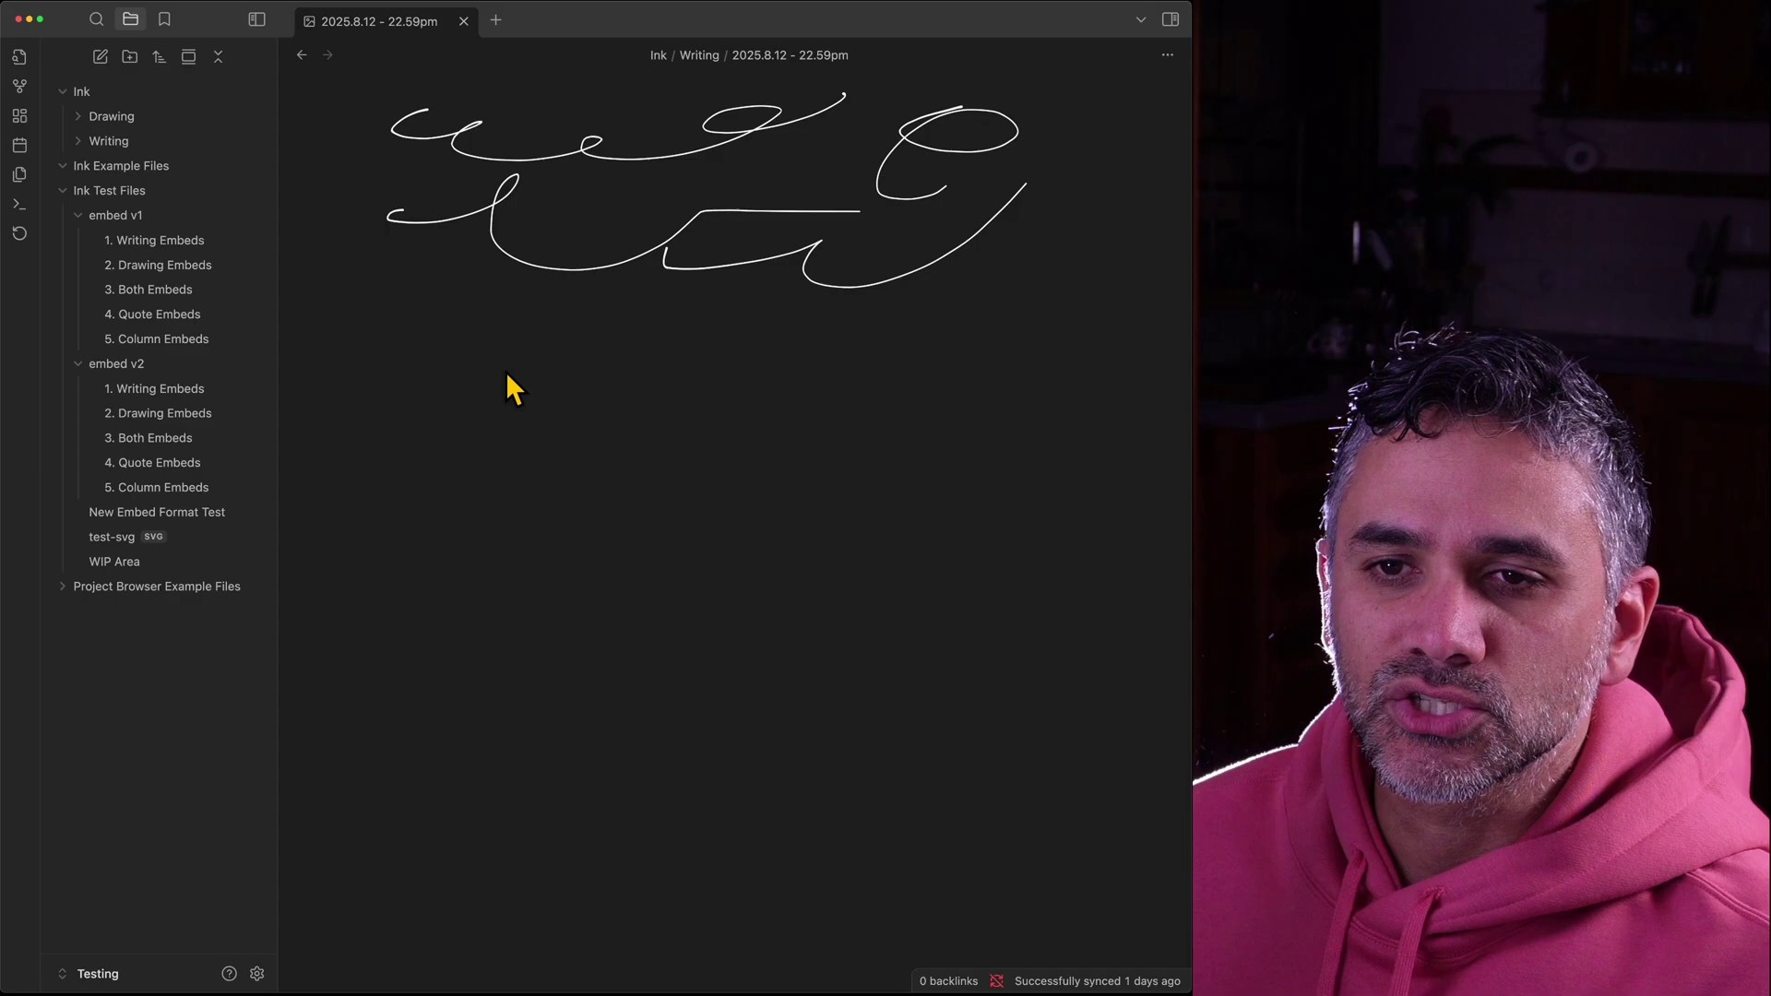
- Open WIP Area, add a blank line under the title, and run Ink: Existing drawing (Legacy)
click(112, 565)
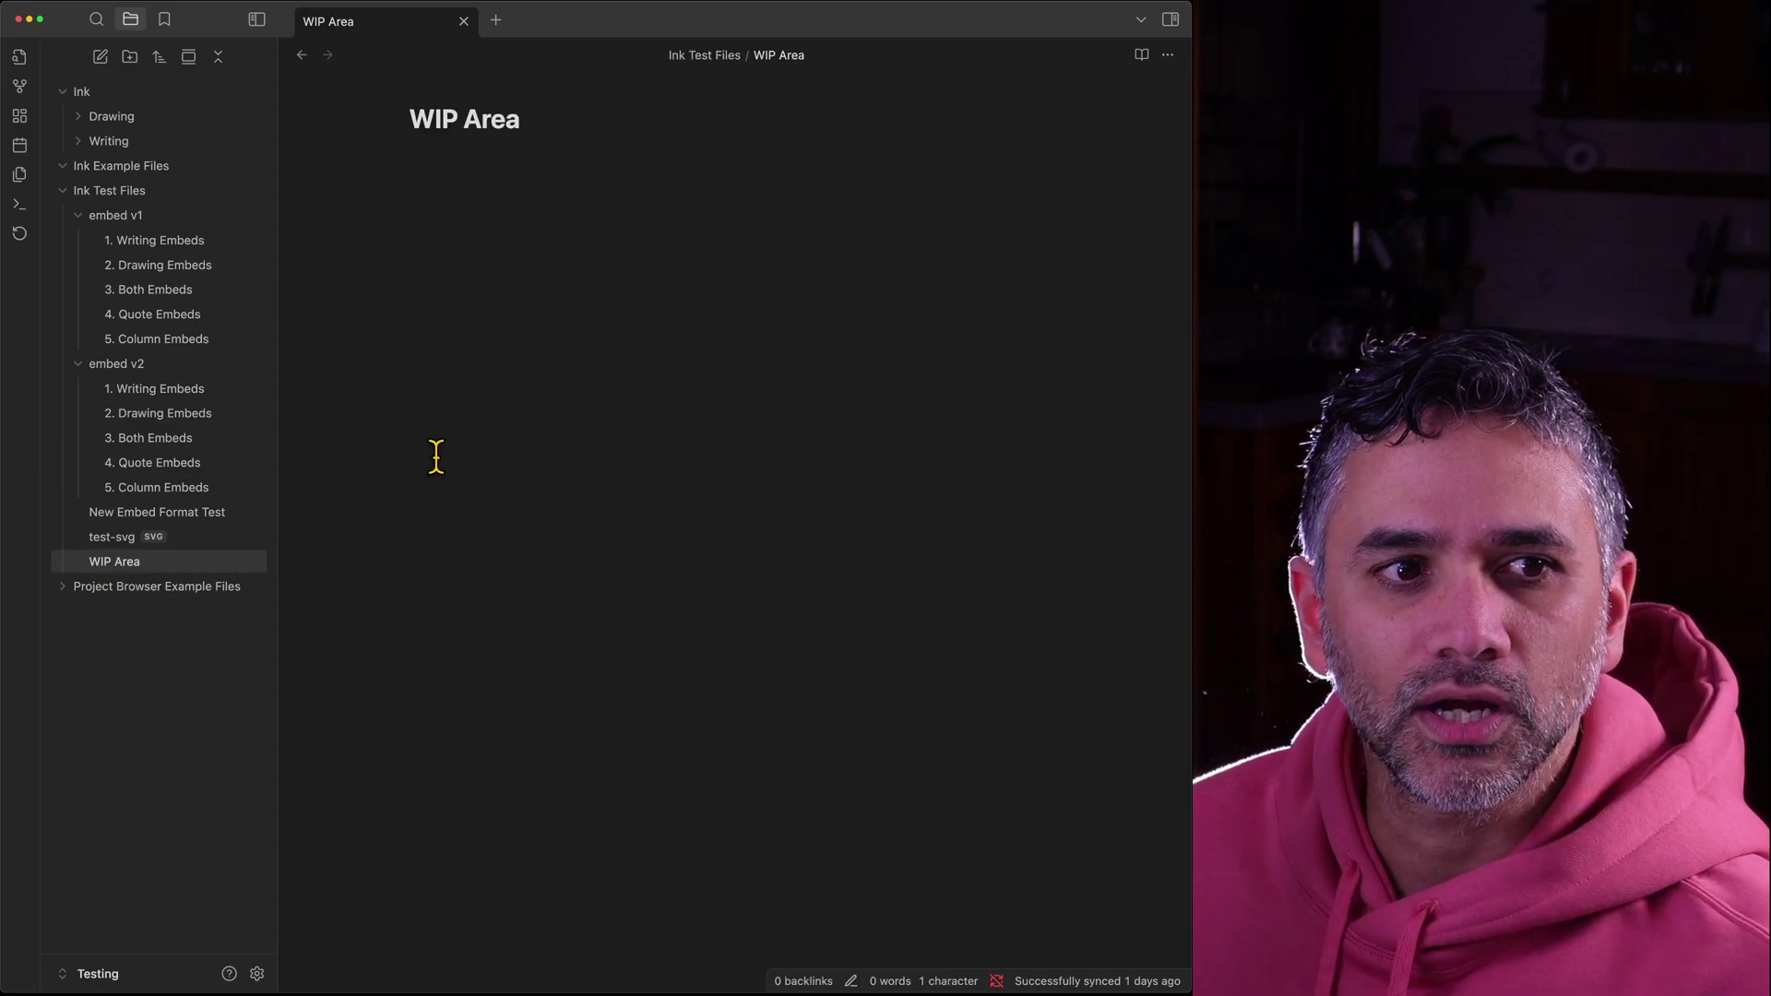
key(Return)
key(Return)
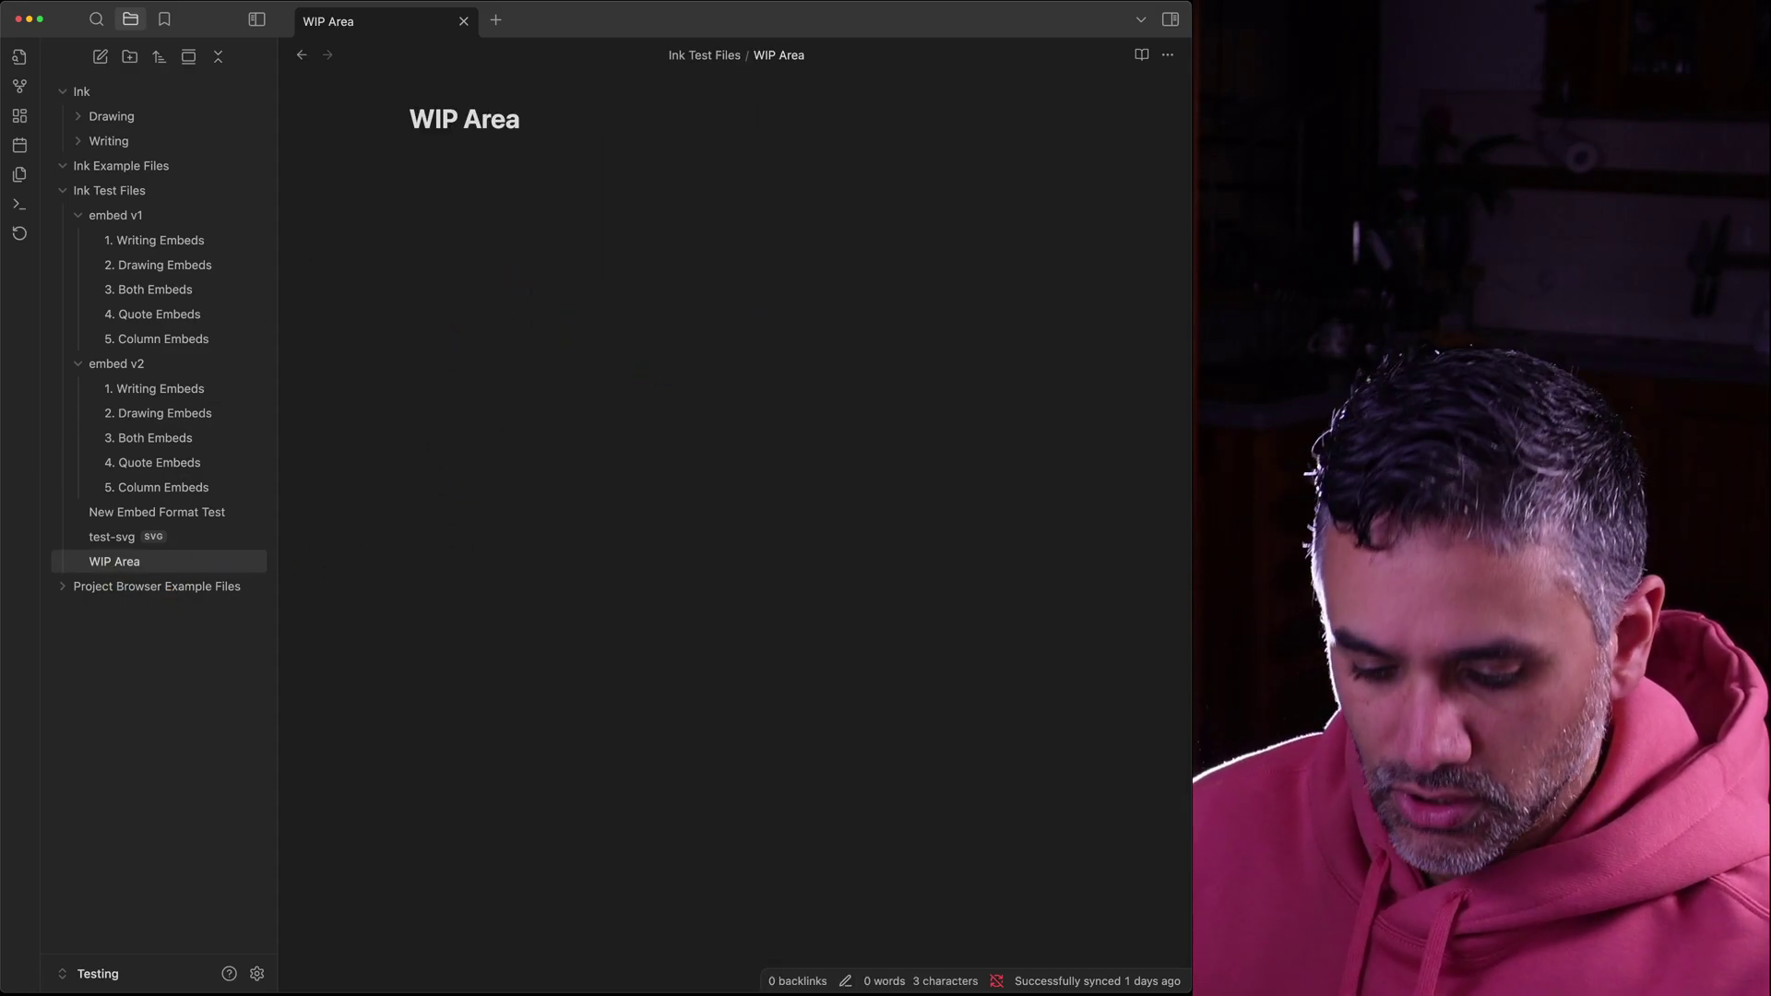
key(super+p)
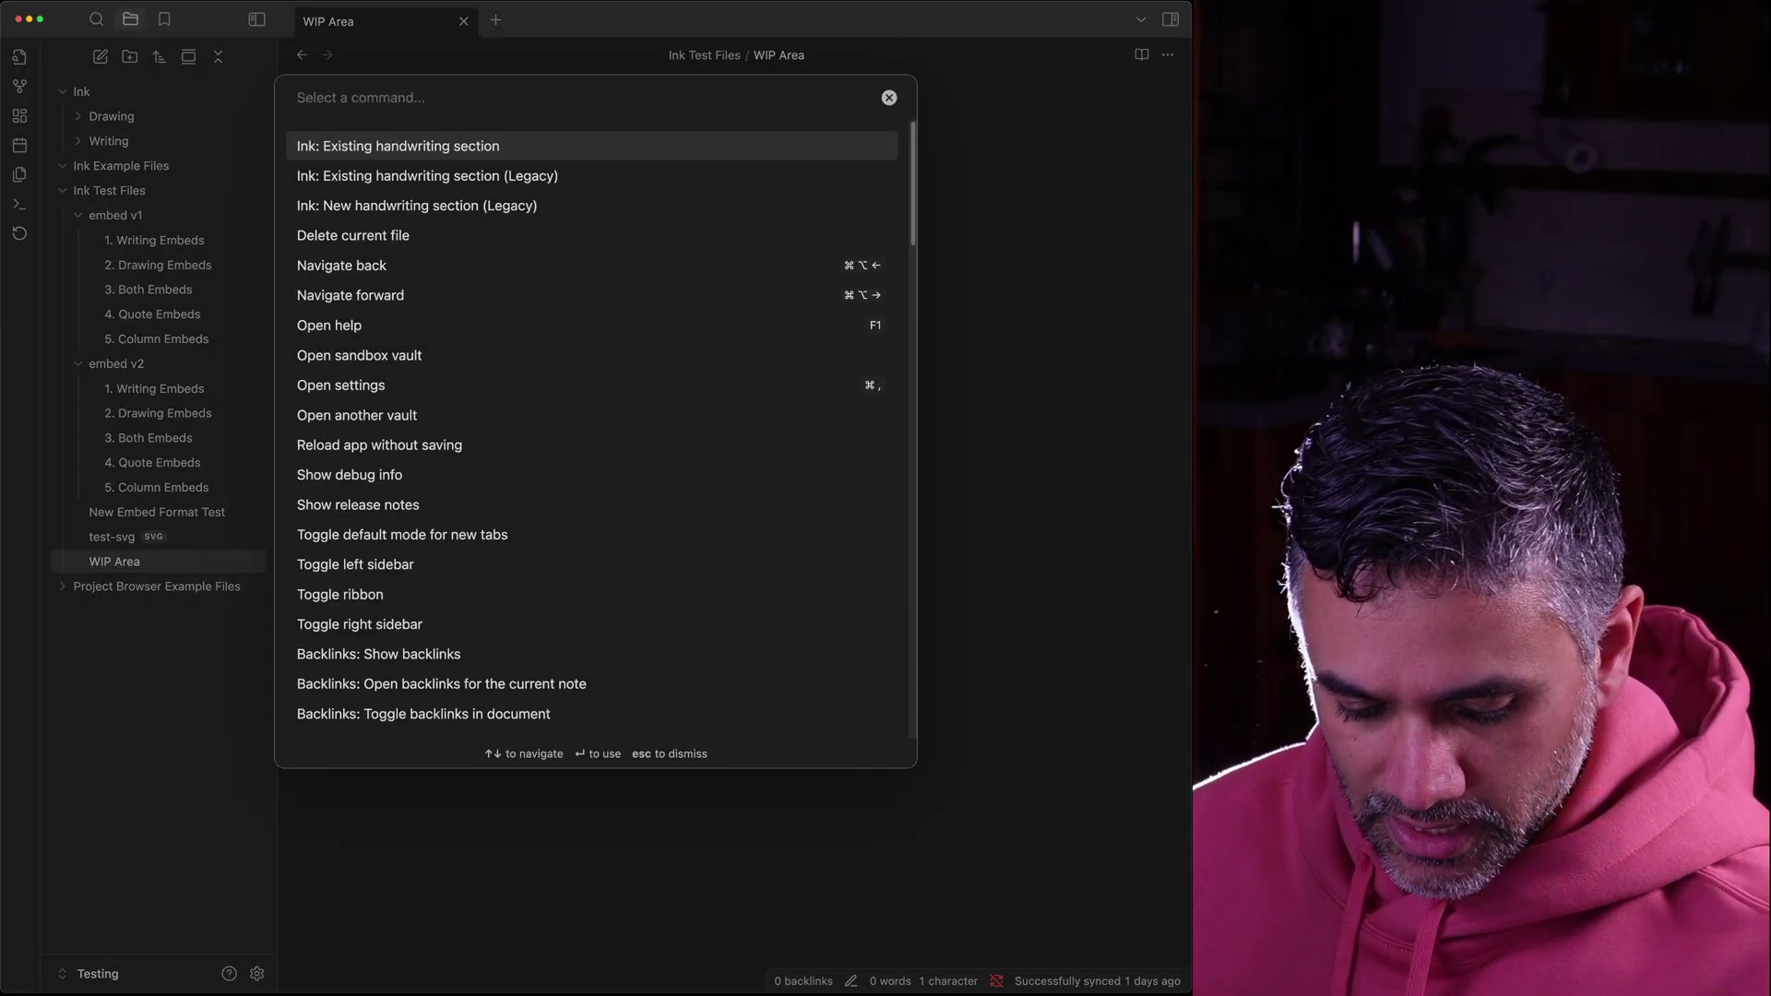
text(drawing)
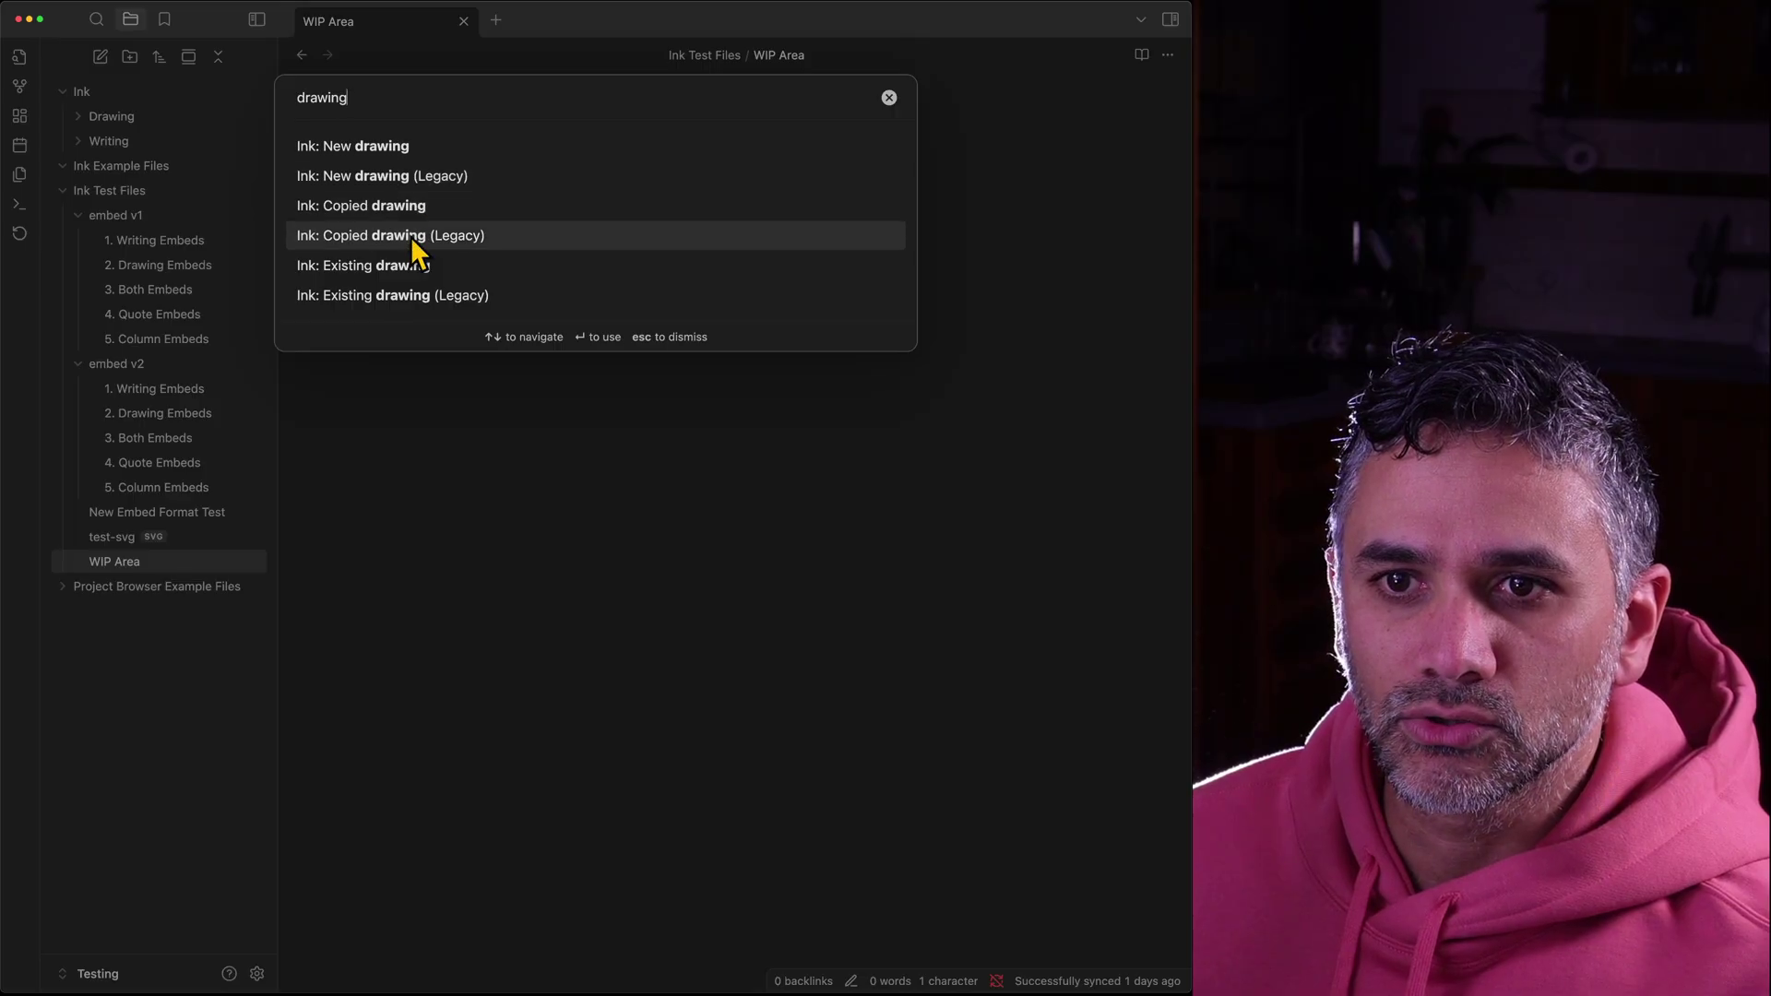
click(430, 296)
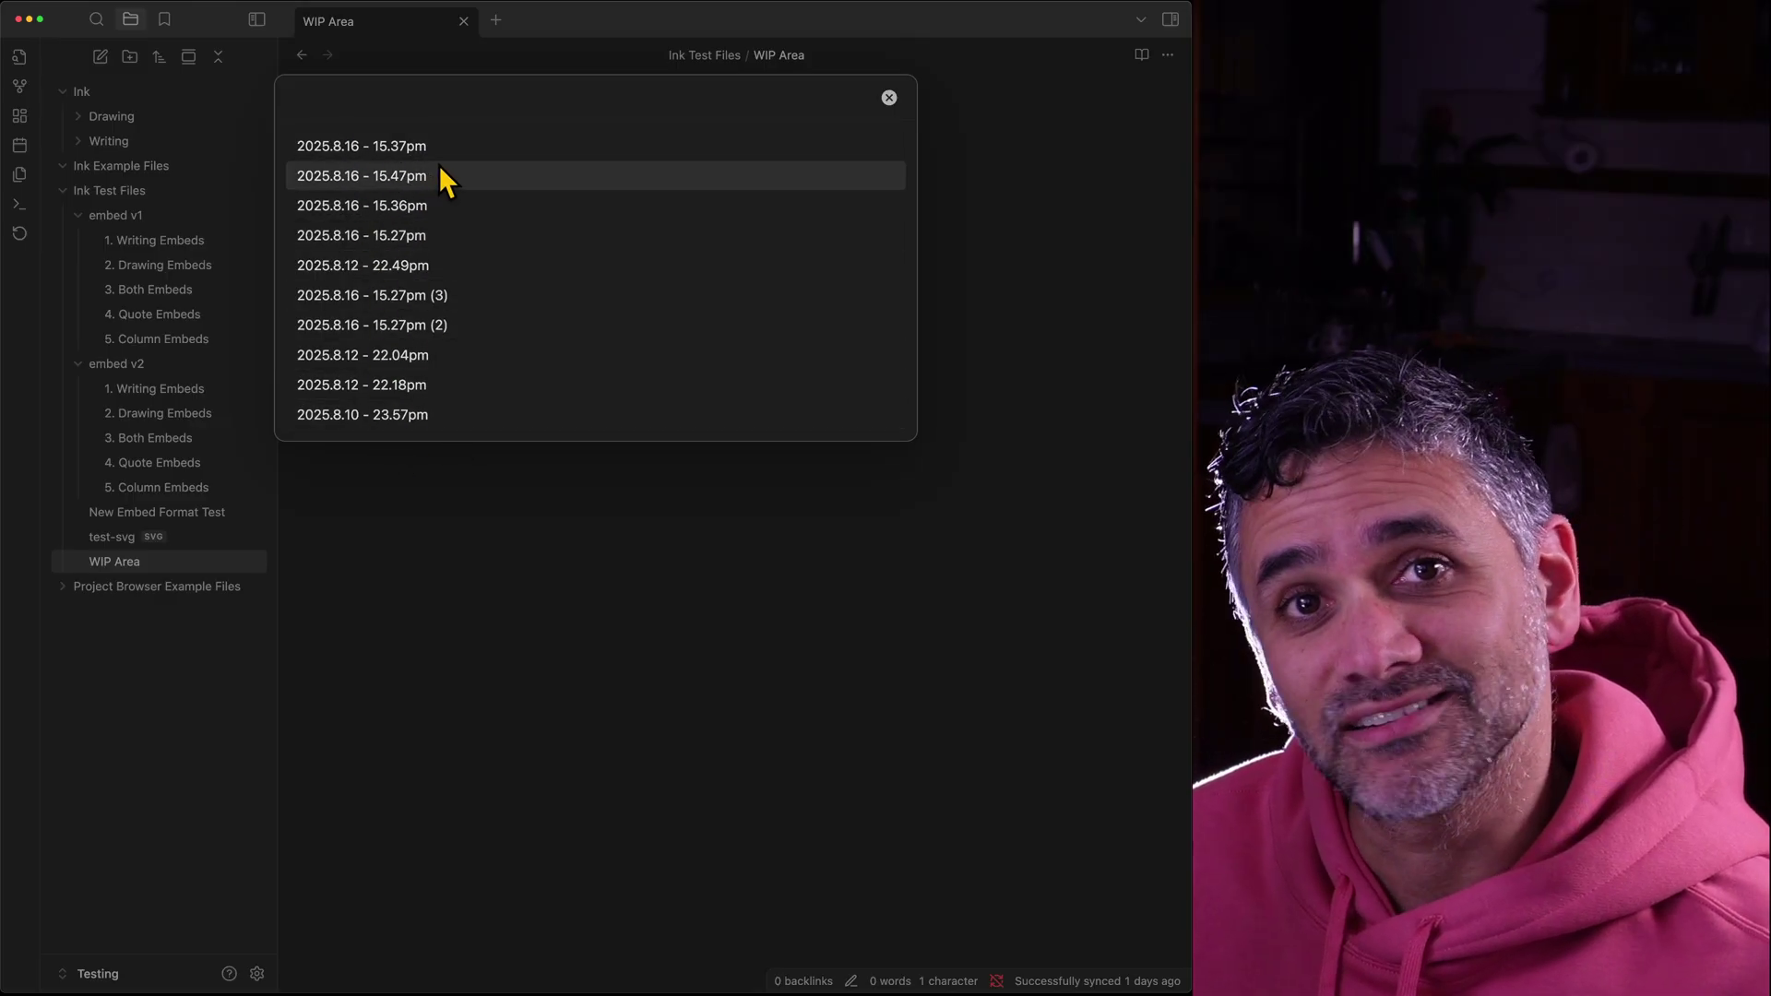
- Dismiss the legacy drawing list, then embed the '2025.8.17 - 14.07pm' drawing with Ink: Existing drawing
click(534, 230)
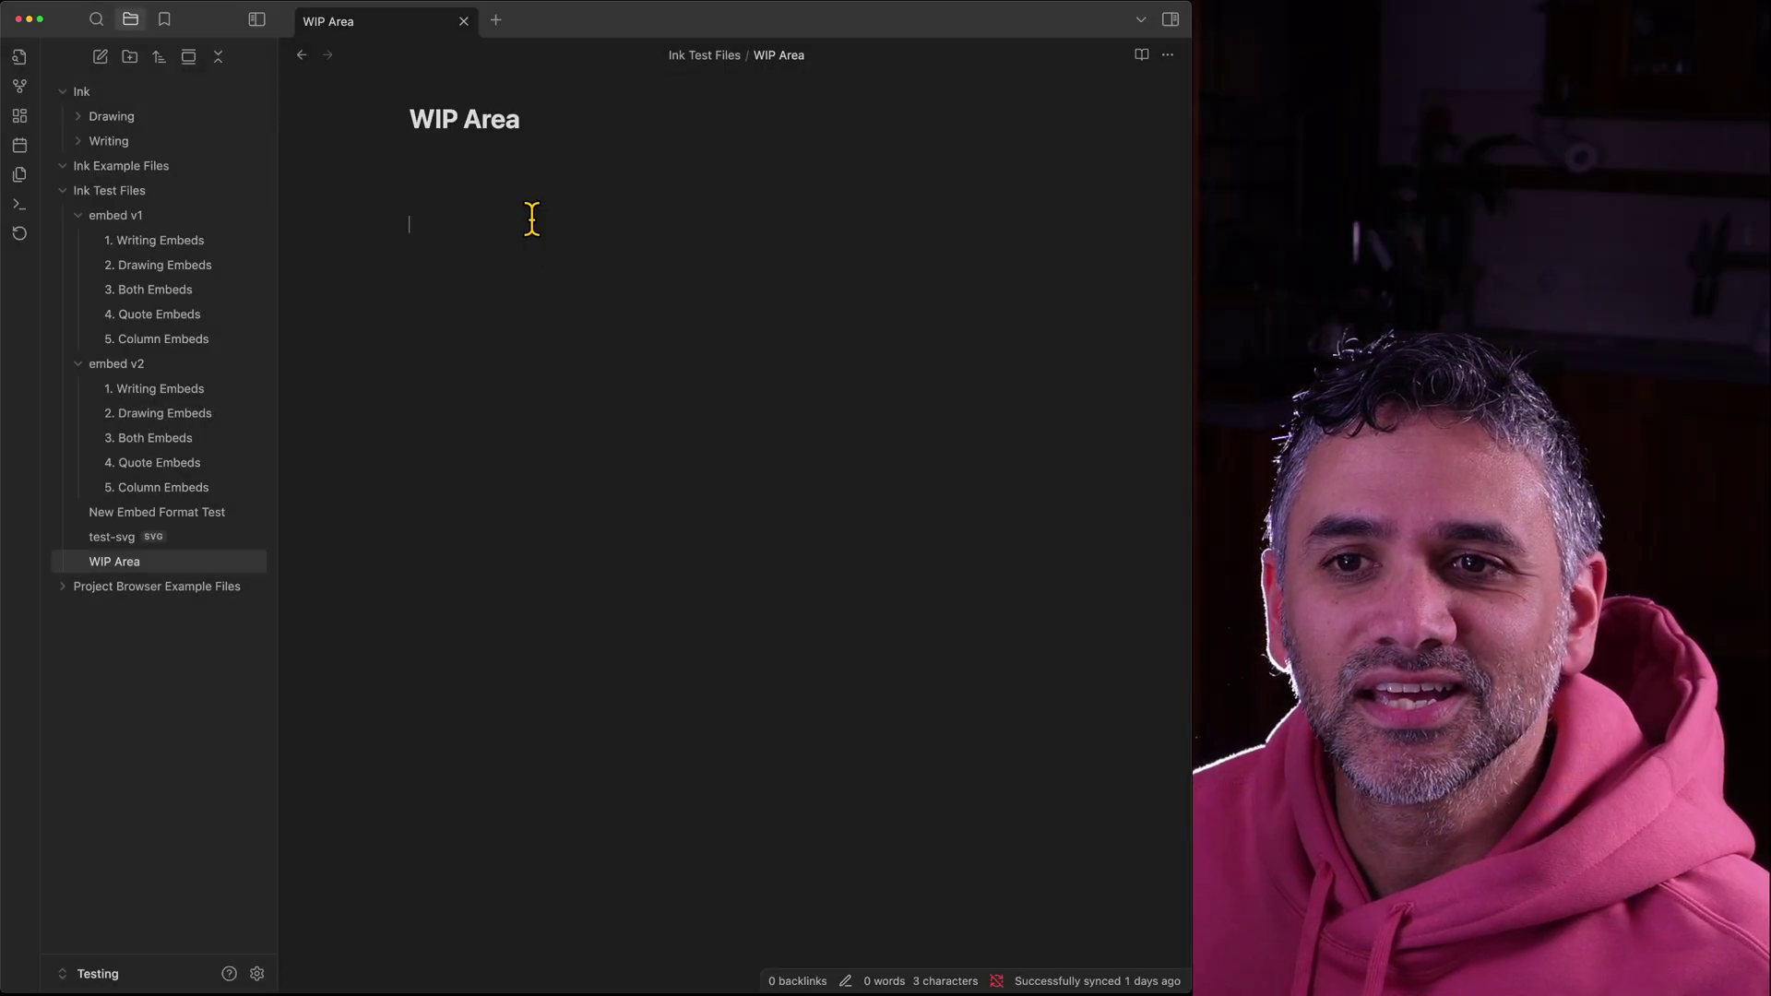
key(super+p)
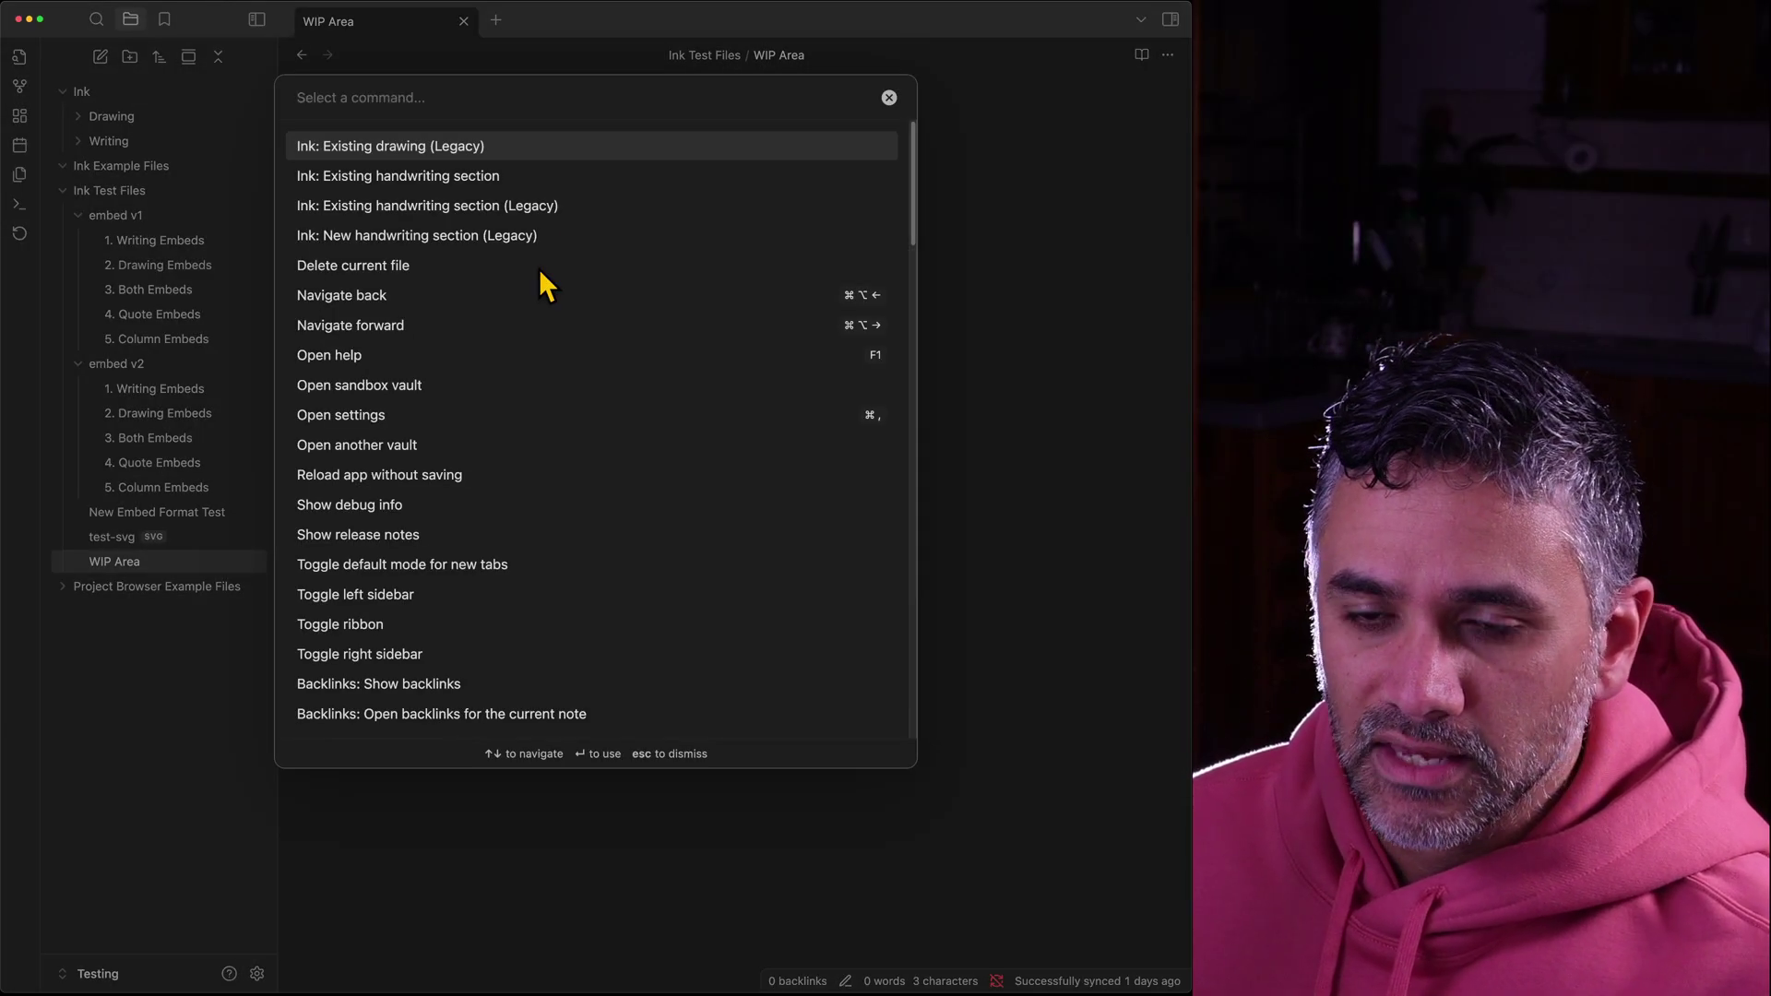
text(drawing)
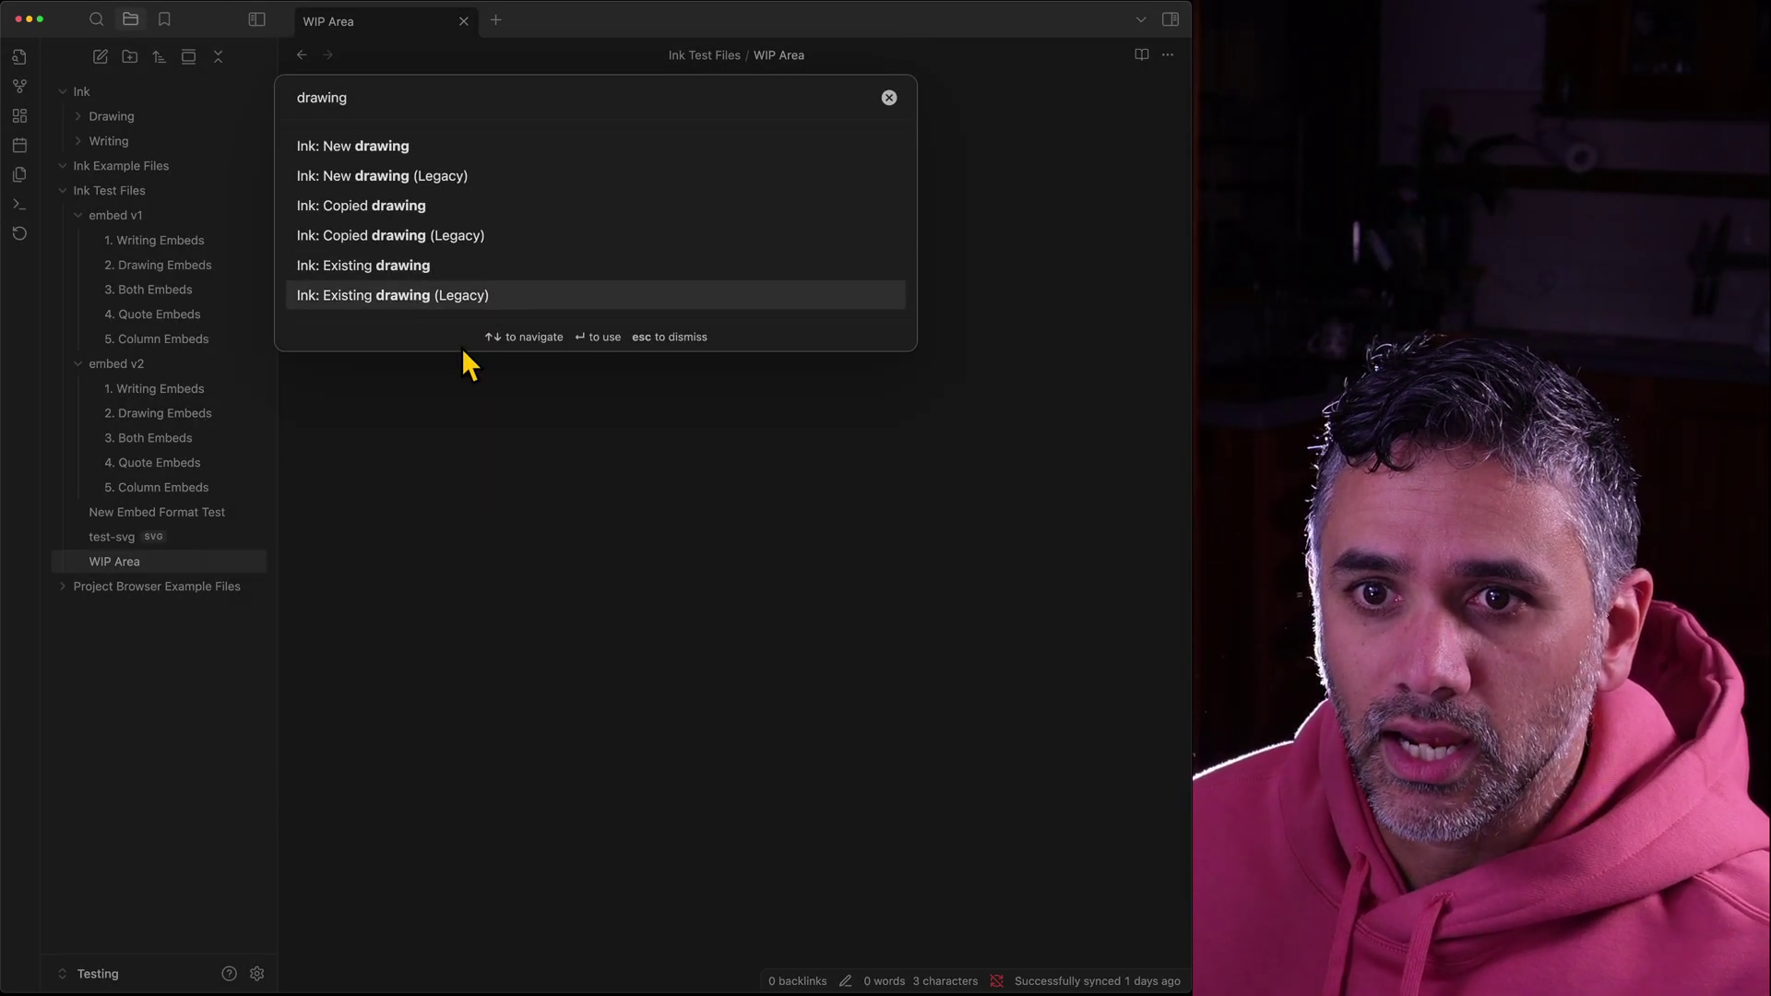
click(399, 269)
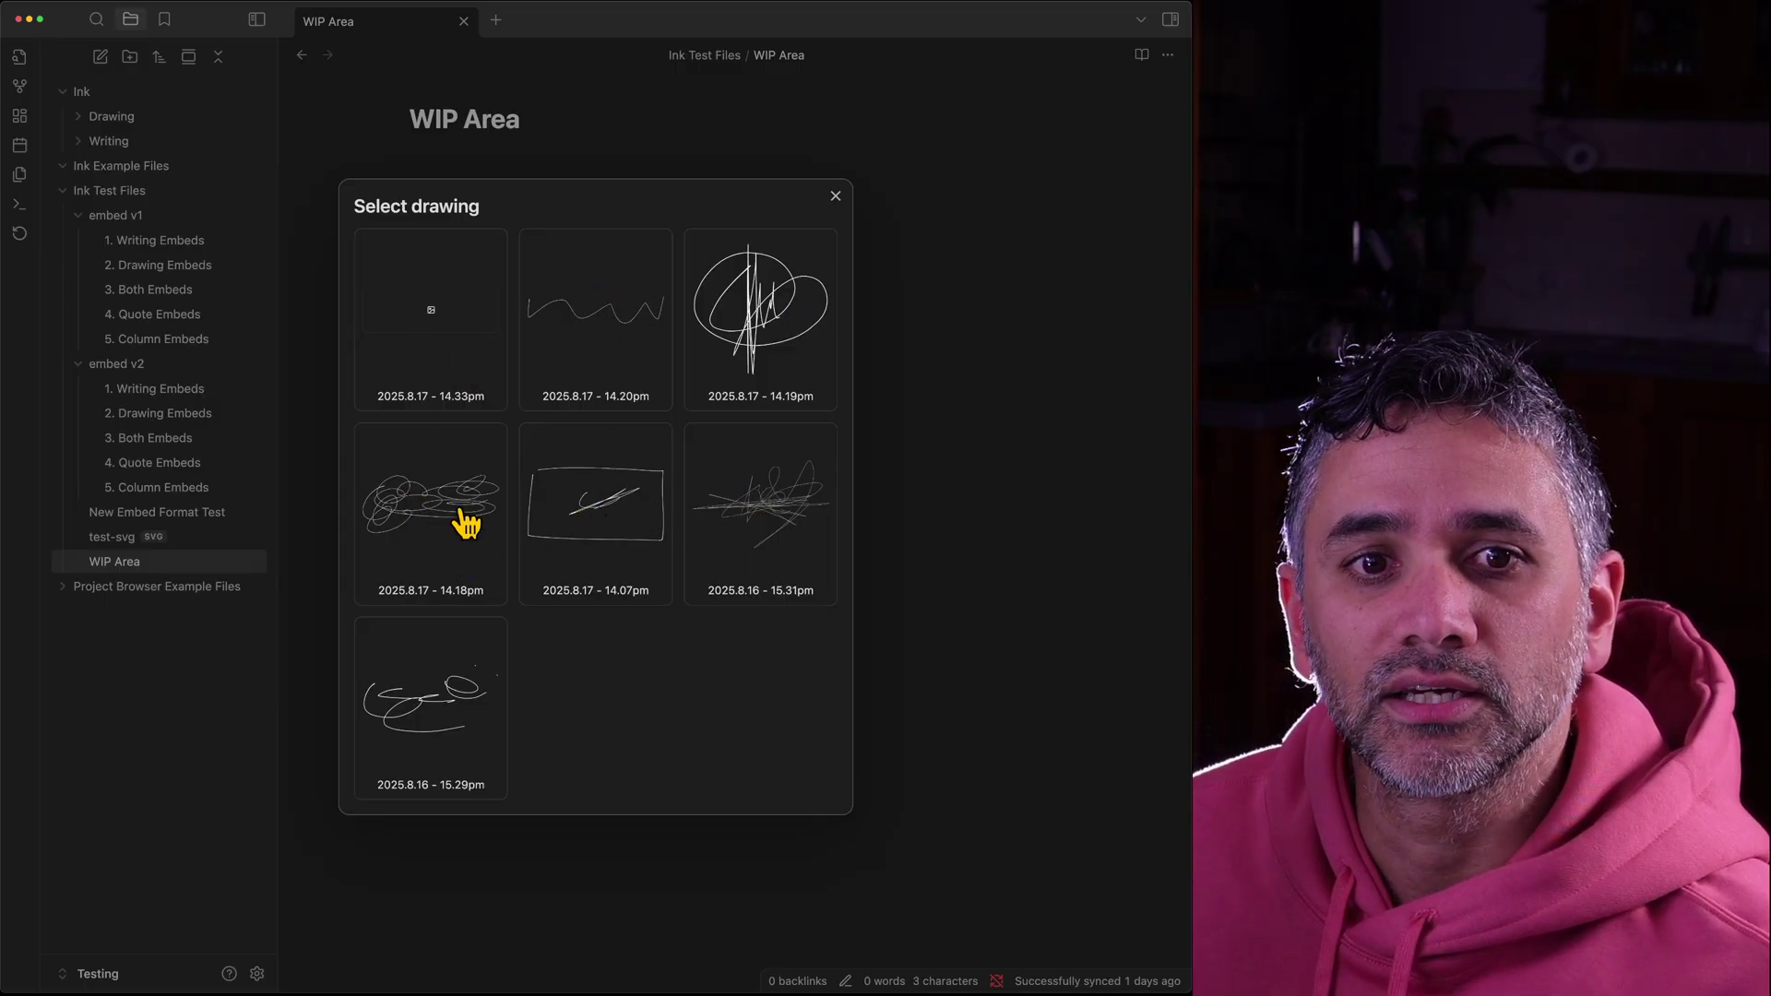
click(581, 498)
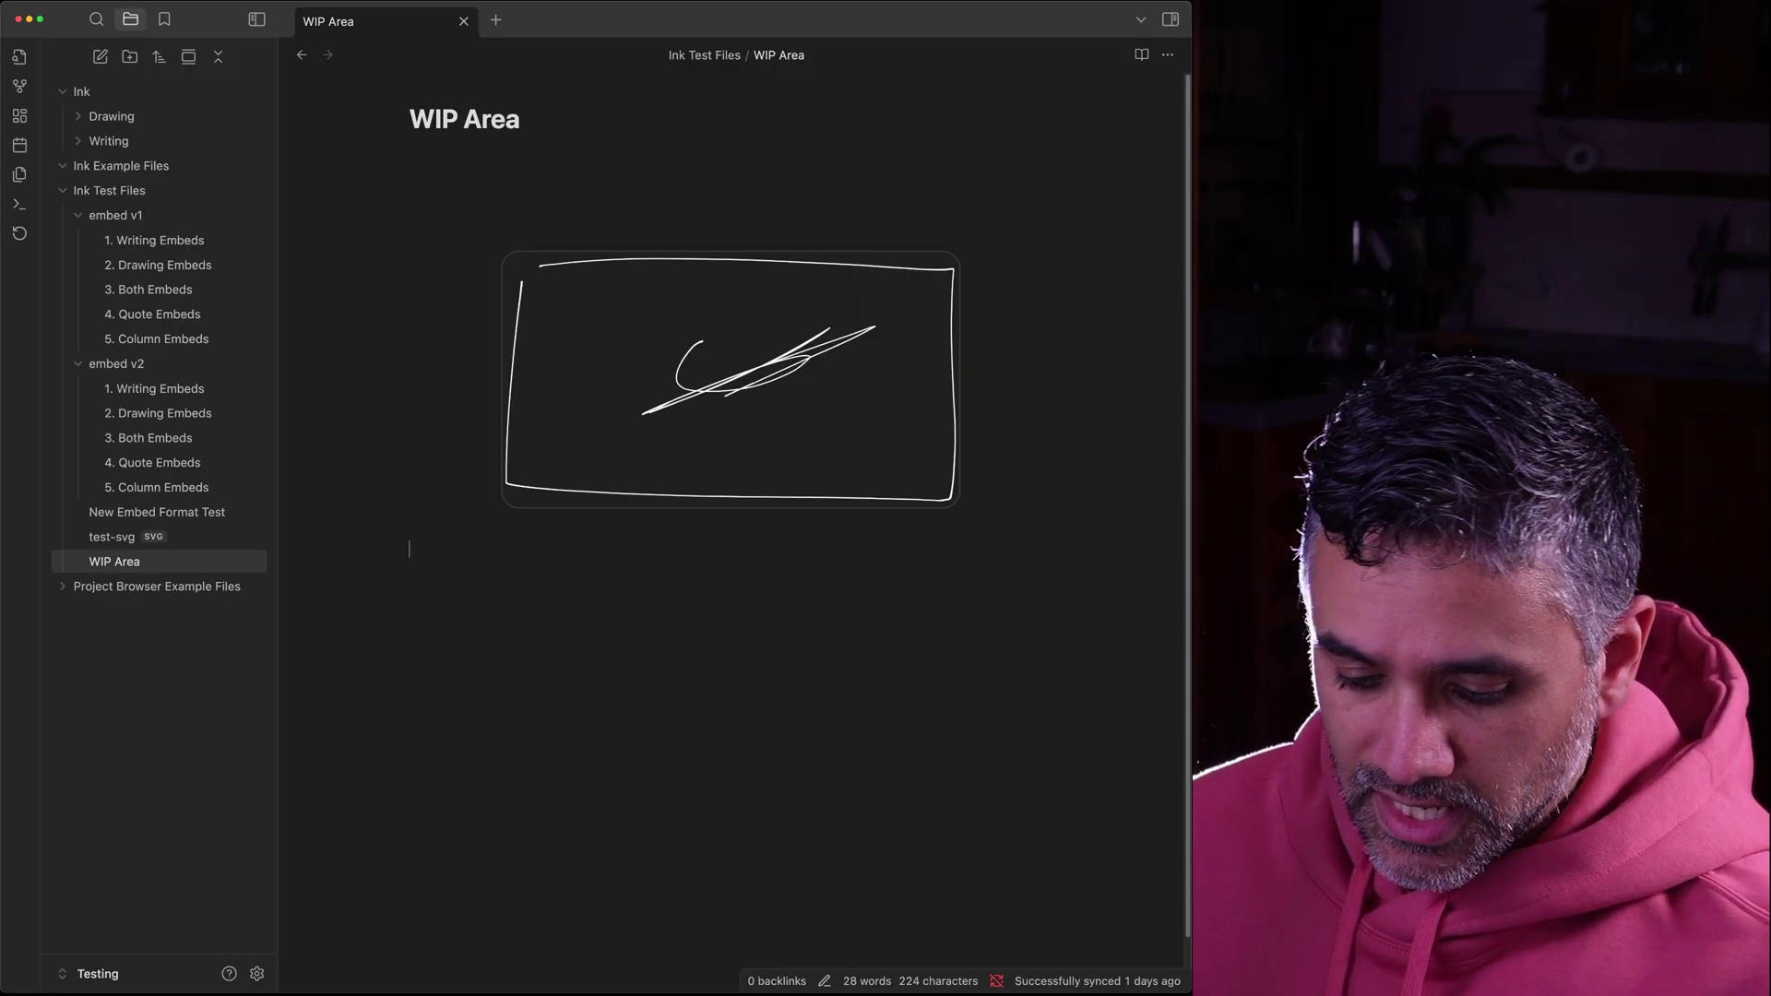
- Embed the 'goodbye' handwriting section (2025.8.17 - 14.19pm (2)) below the drawing with Ink: Existing handwriting section
key(super+p)
text(wrin)
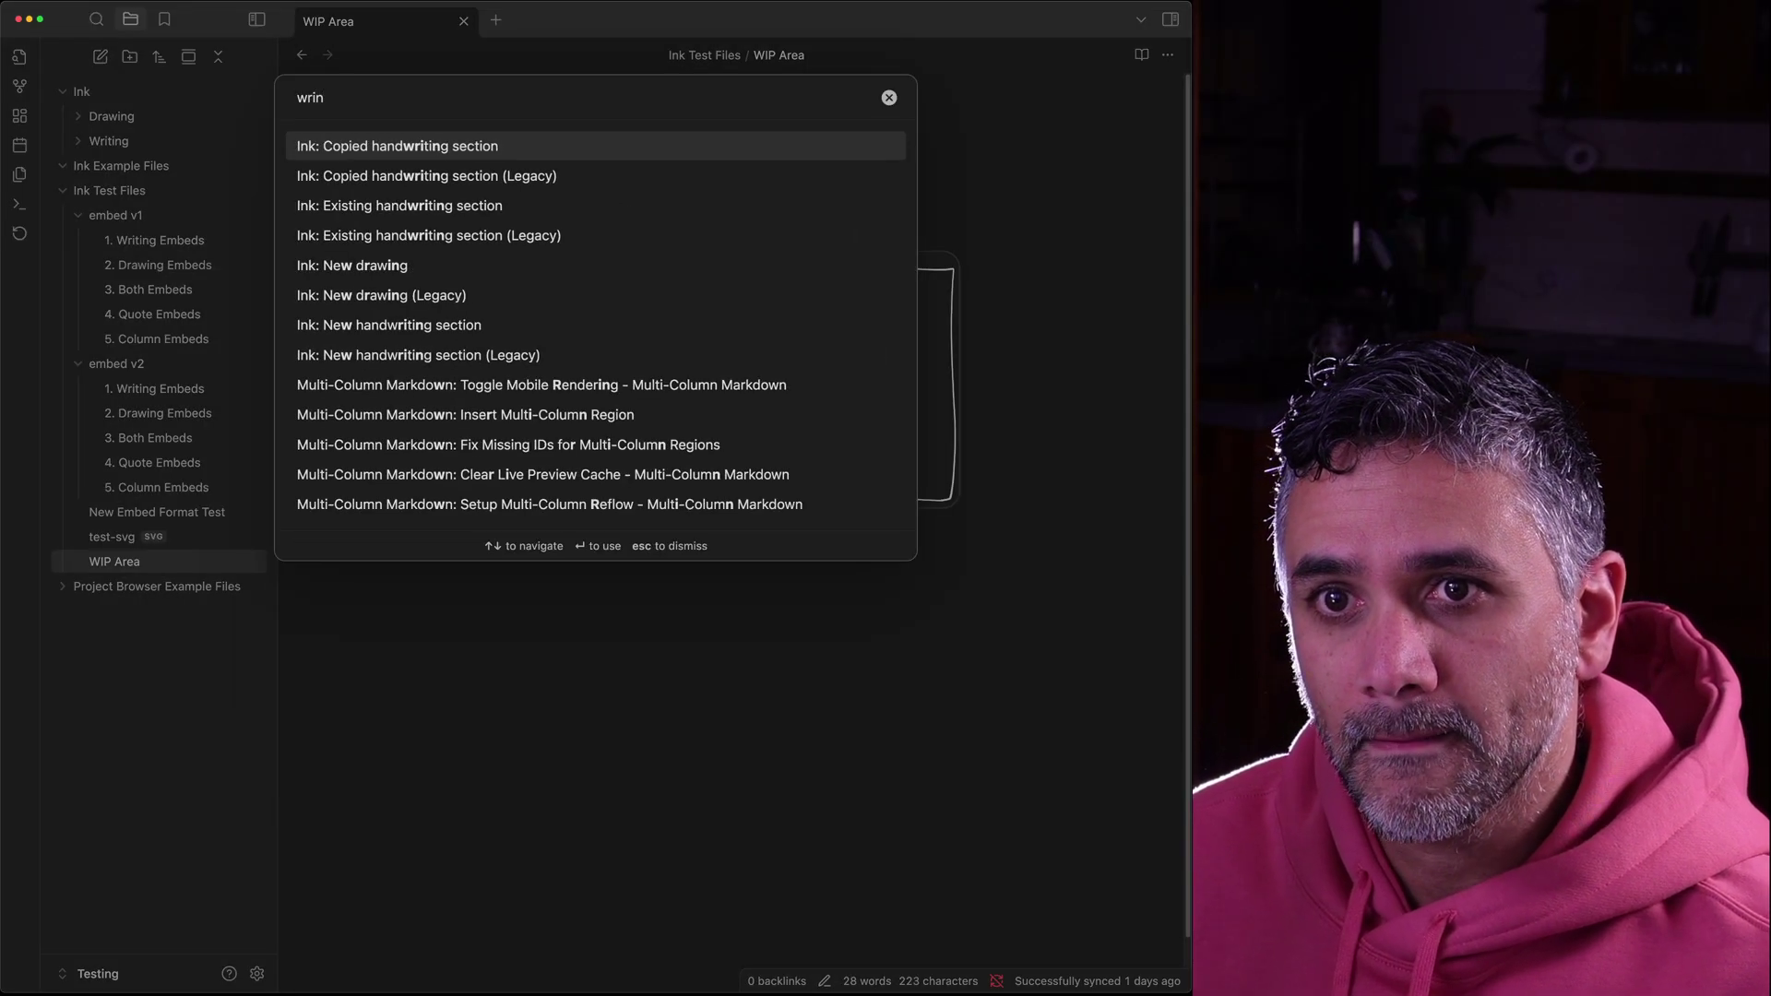
text(ting)
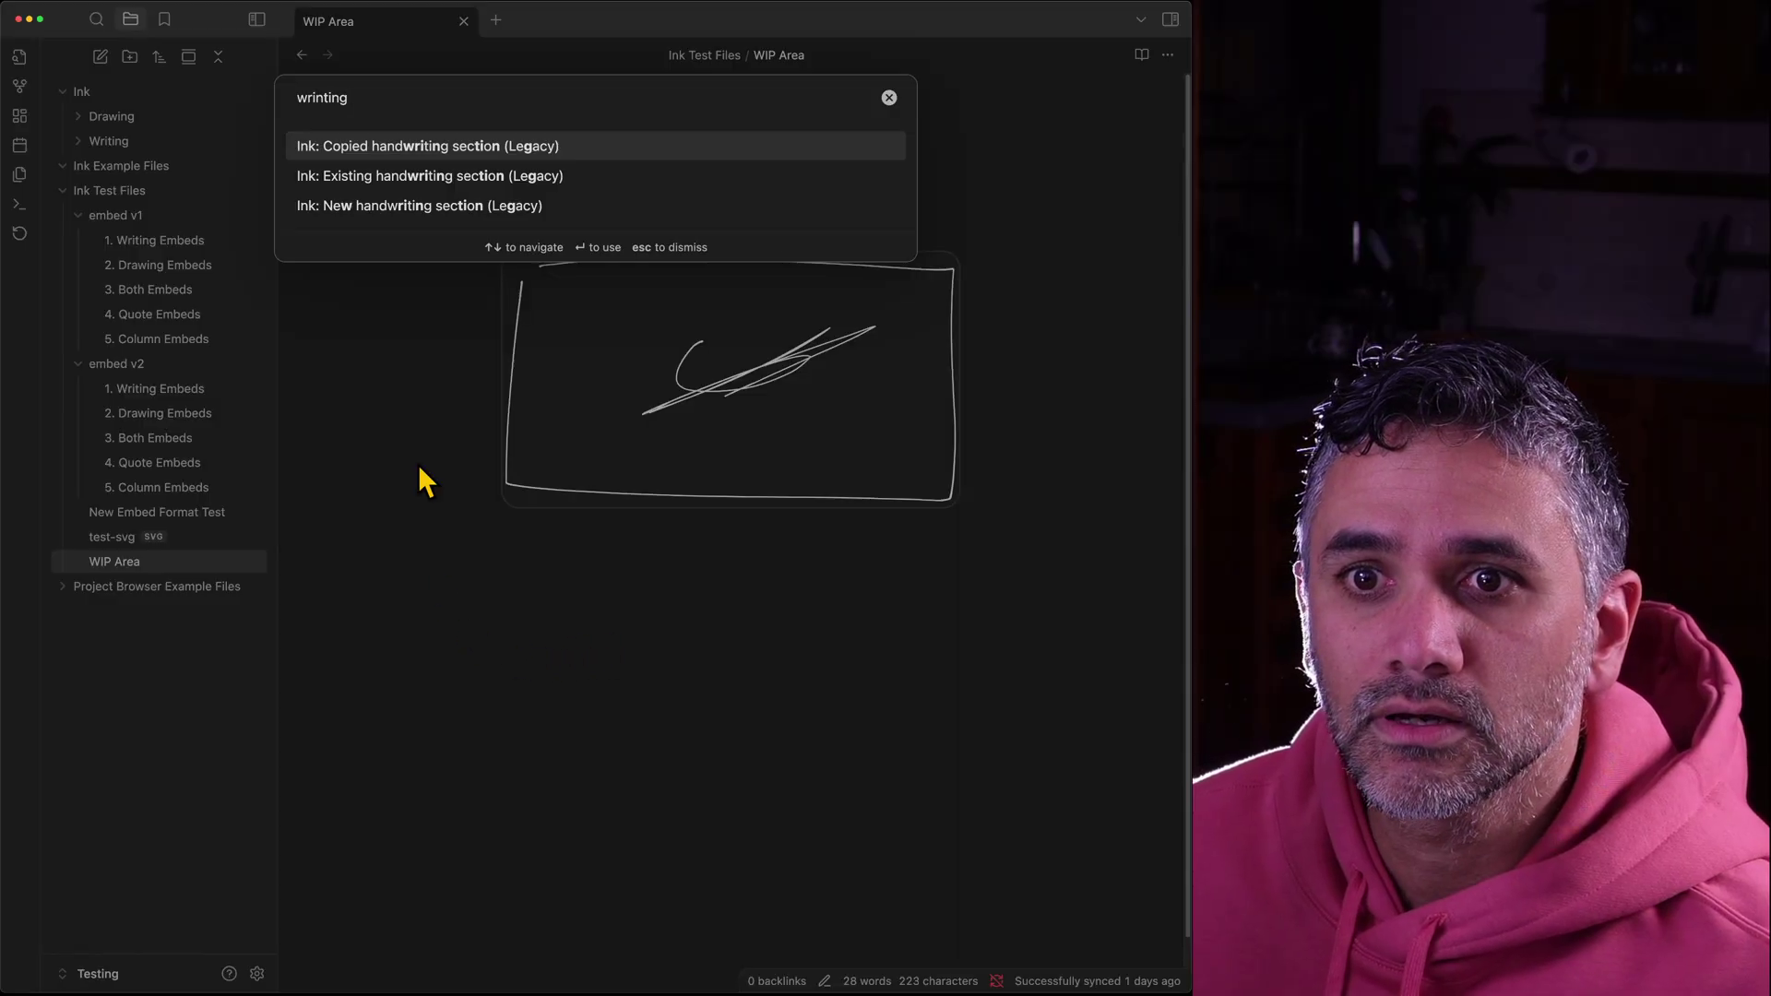
key(BackSpace)
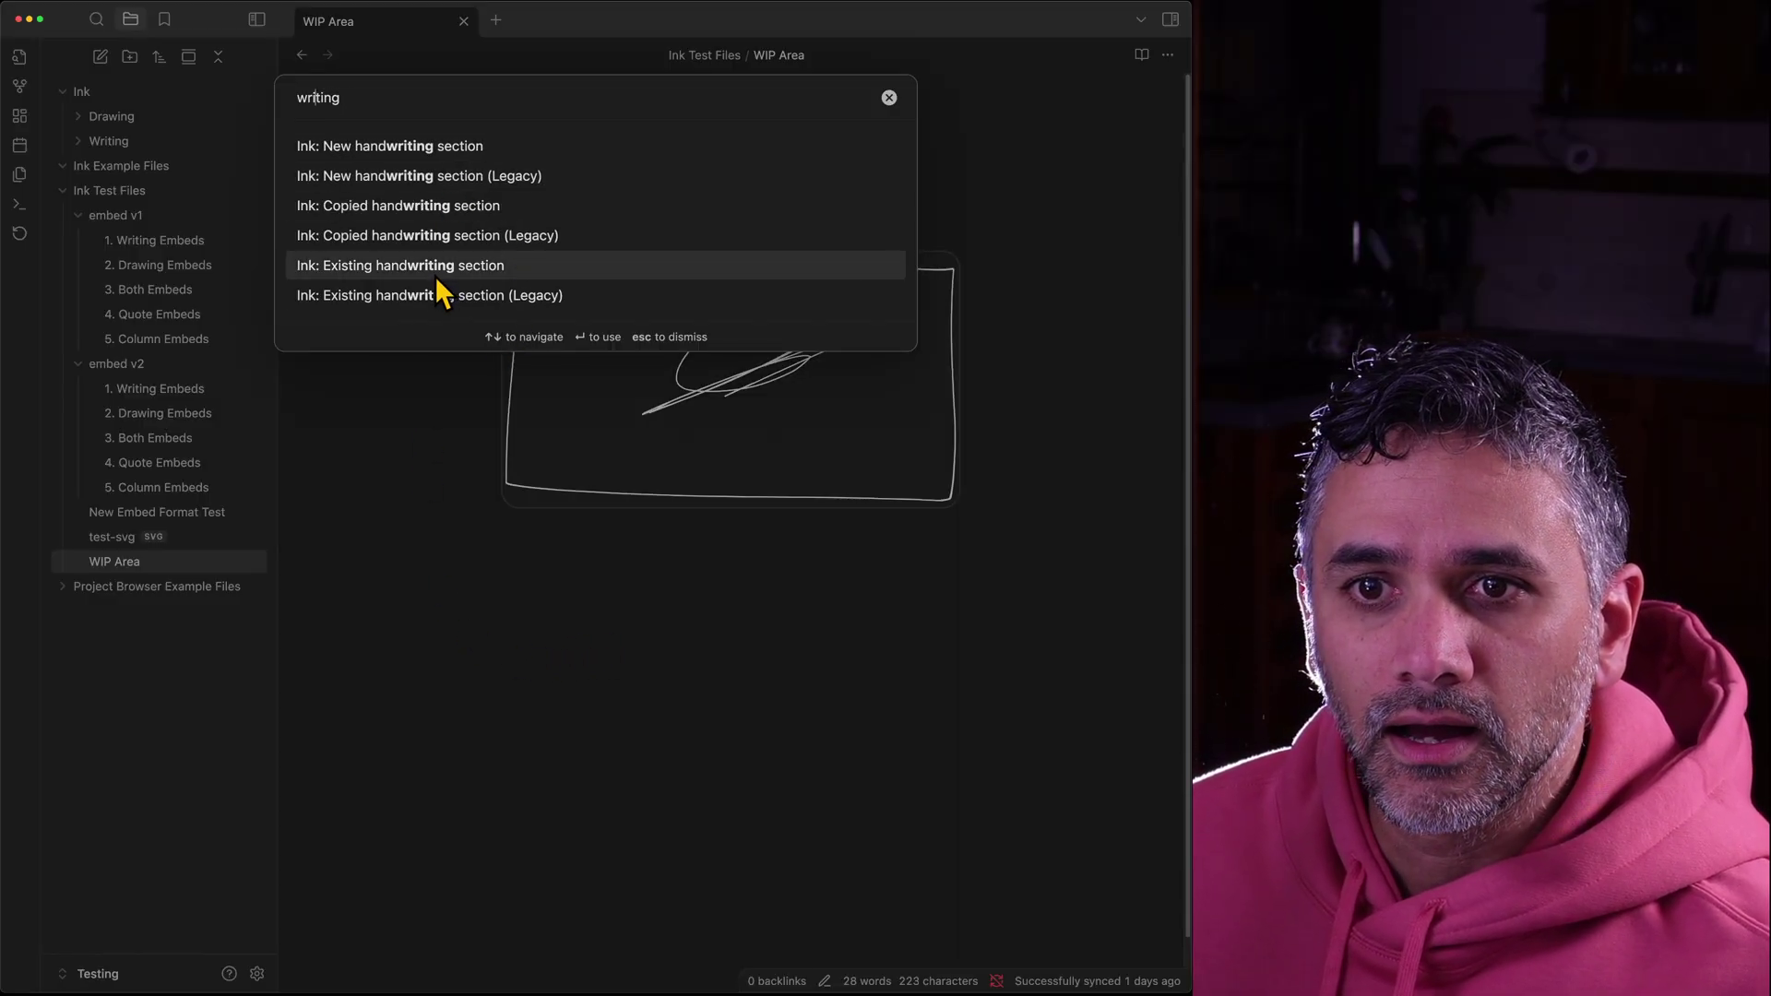
click(434, 275)
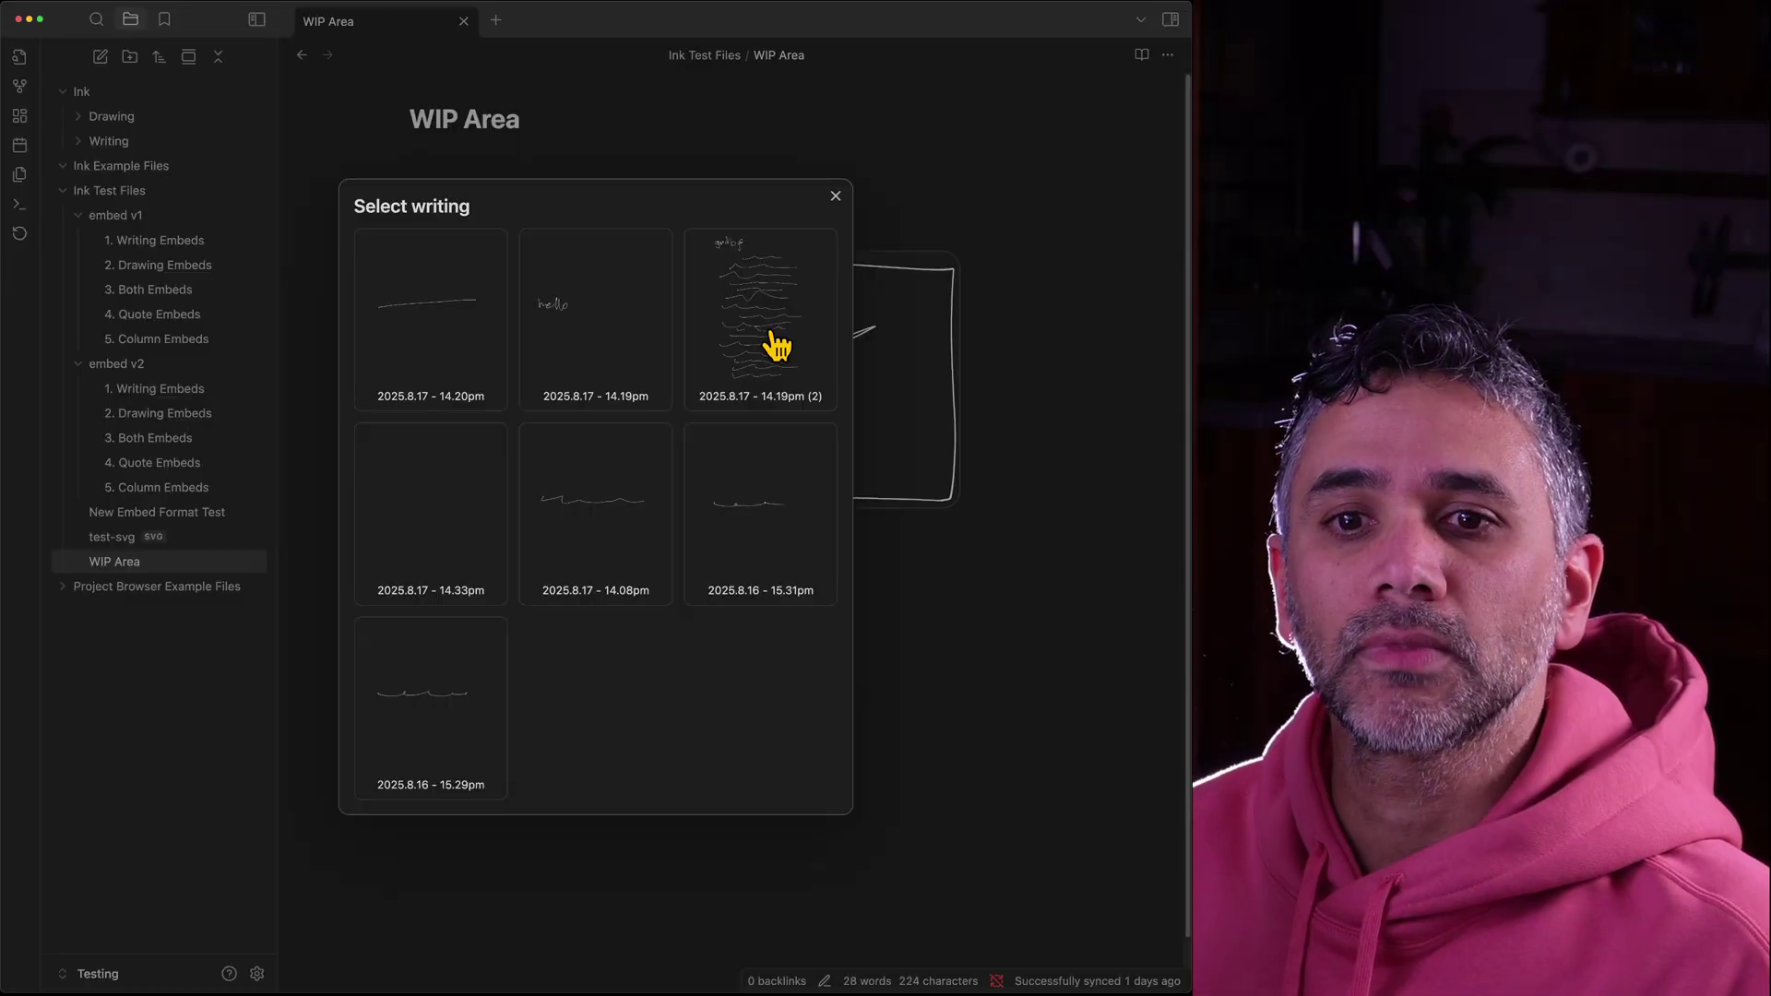
click(777, 346)
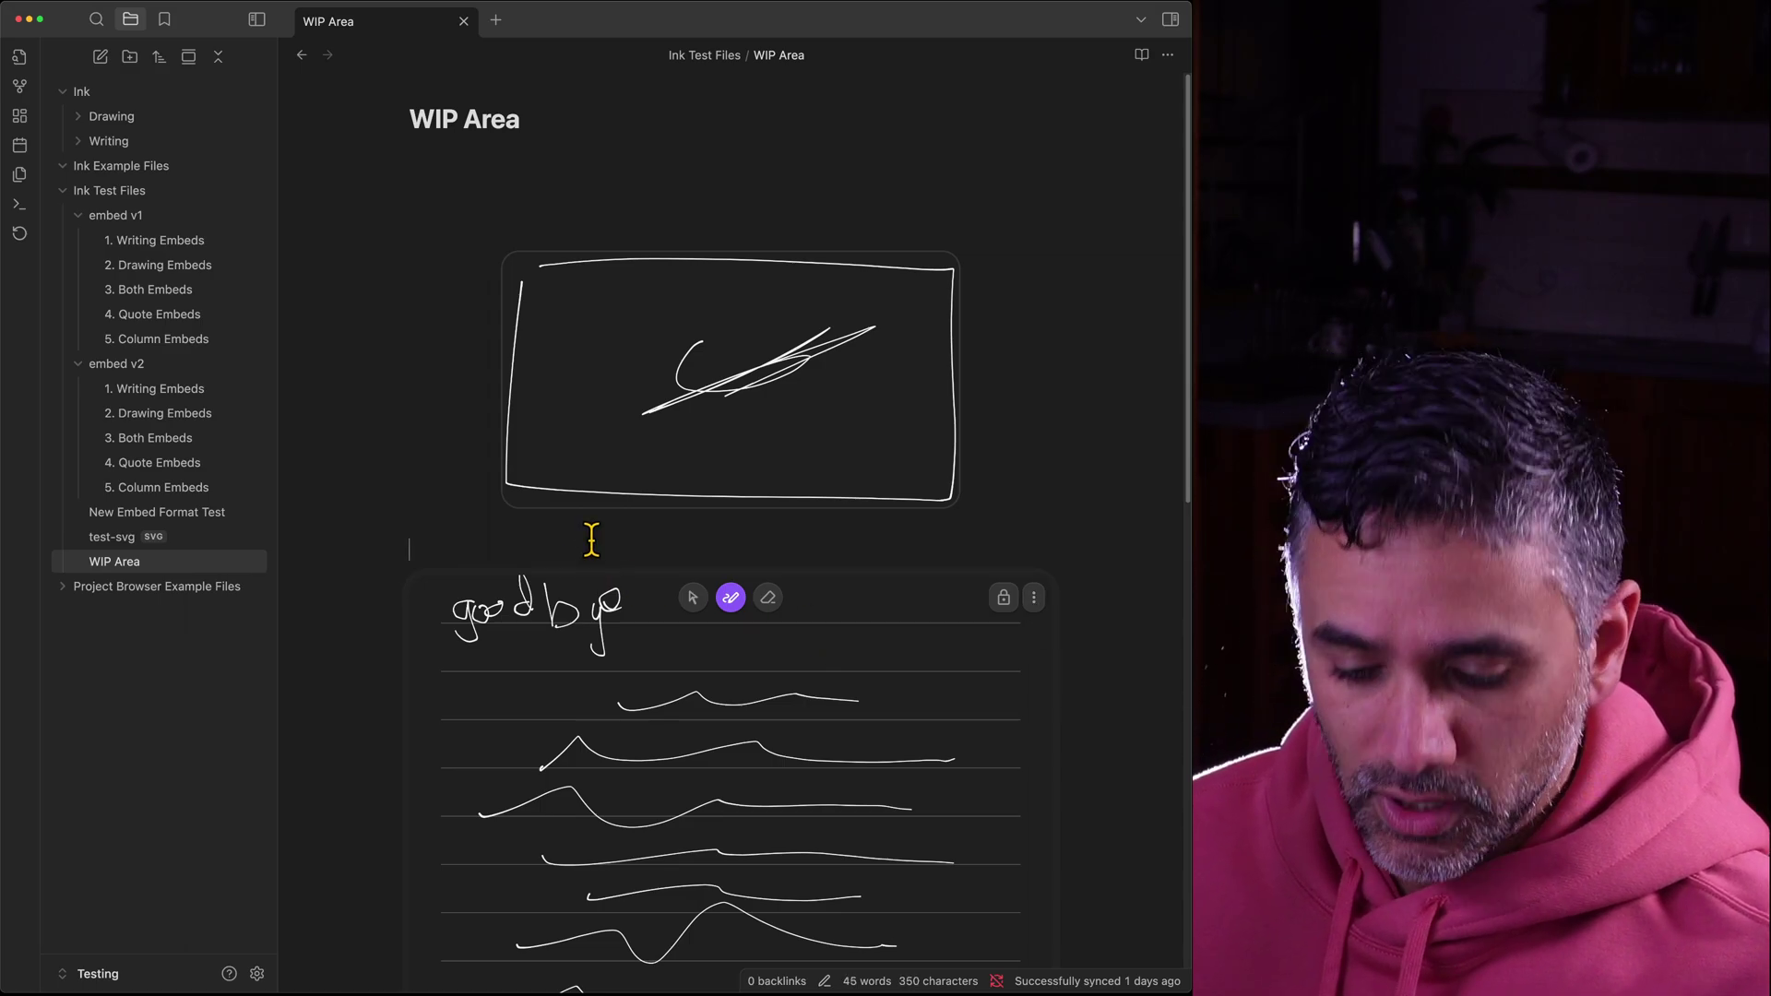
- Run Ink: Existing handwriting section again to reopen the 'Select writing' gallery of seven saved files
key(super+p)
text(writing)
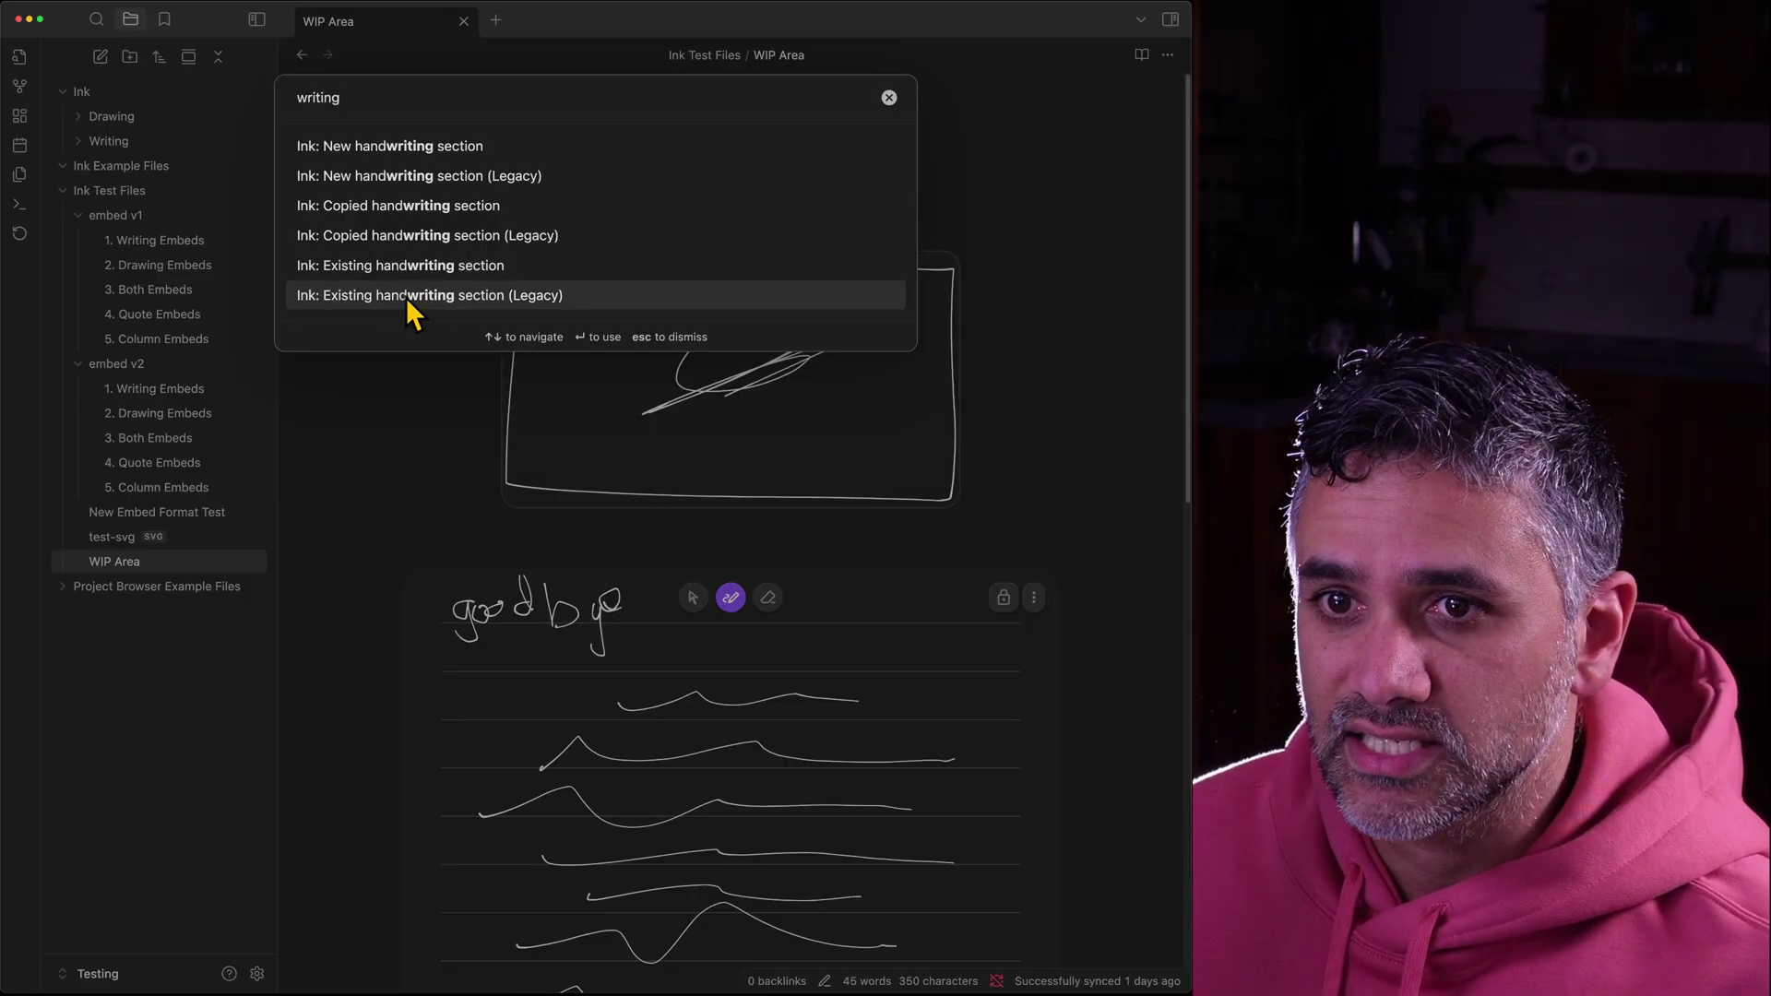
click(466, 269)
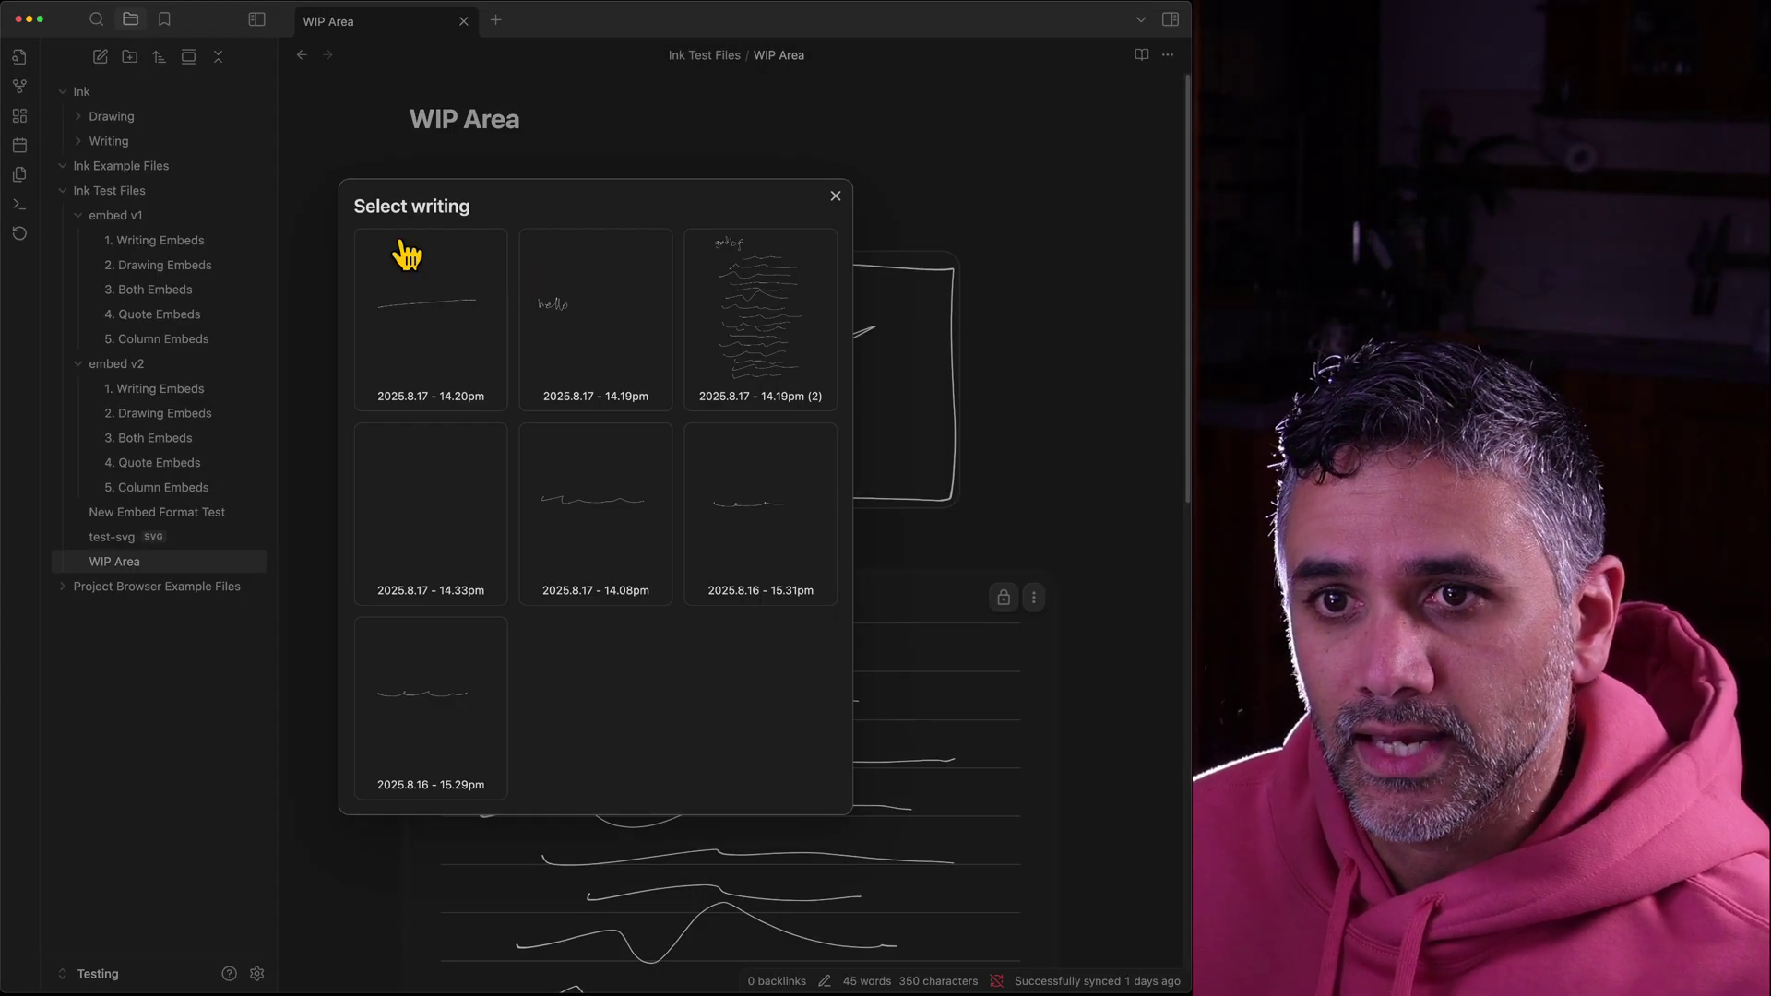